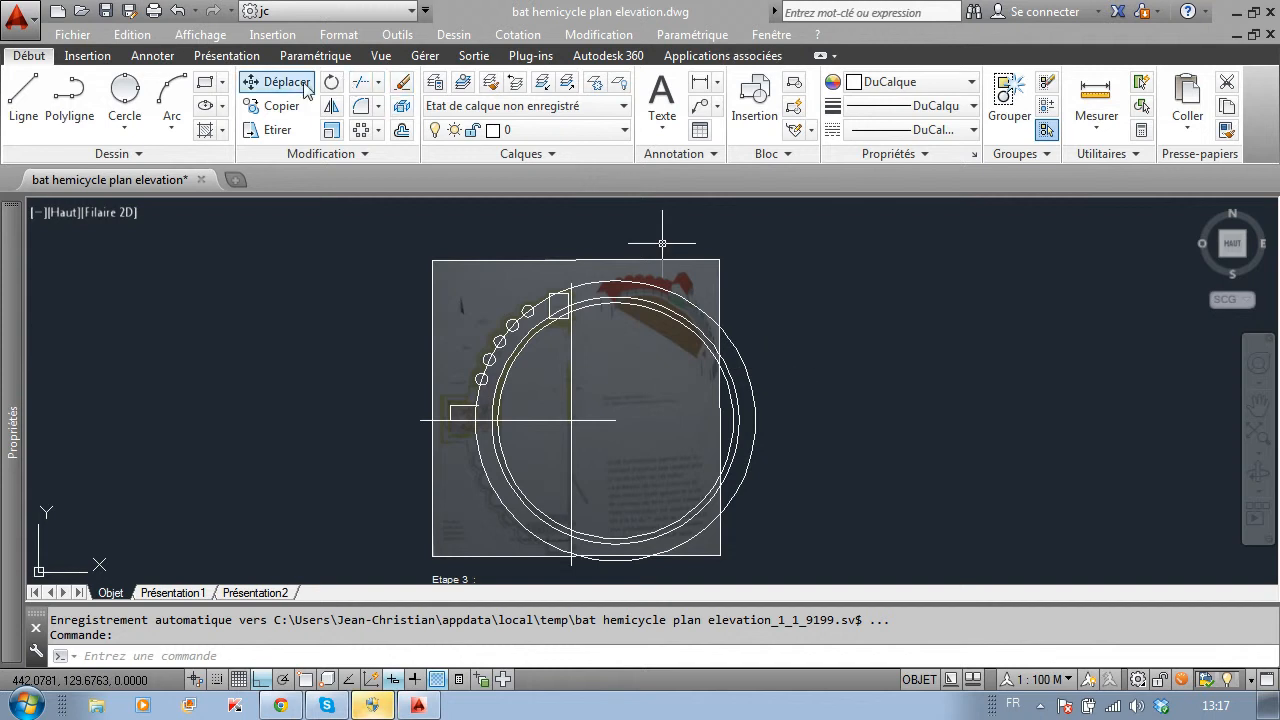
- Copy the image and all traced geometry about 166 units horizontally to the right of the original
{"action": "left_click", "coordinate": [263, 108]}
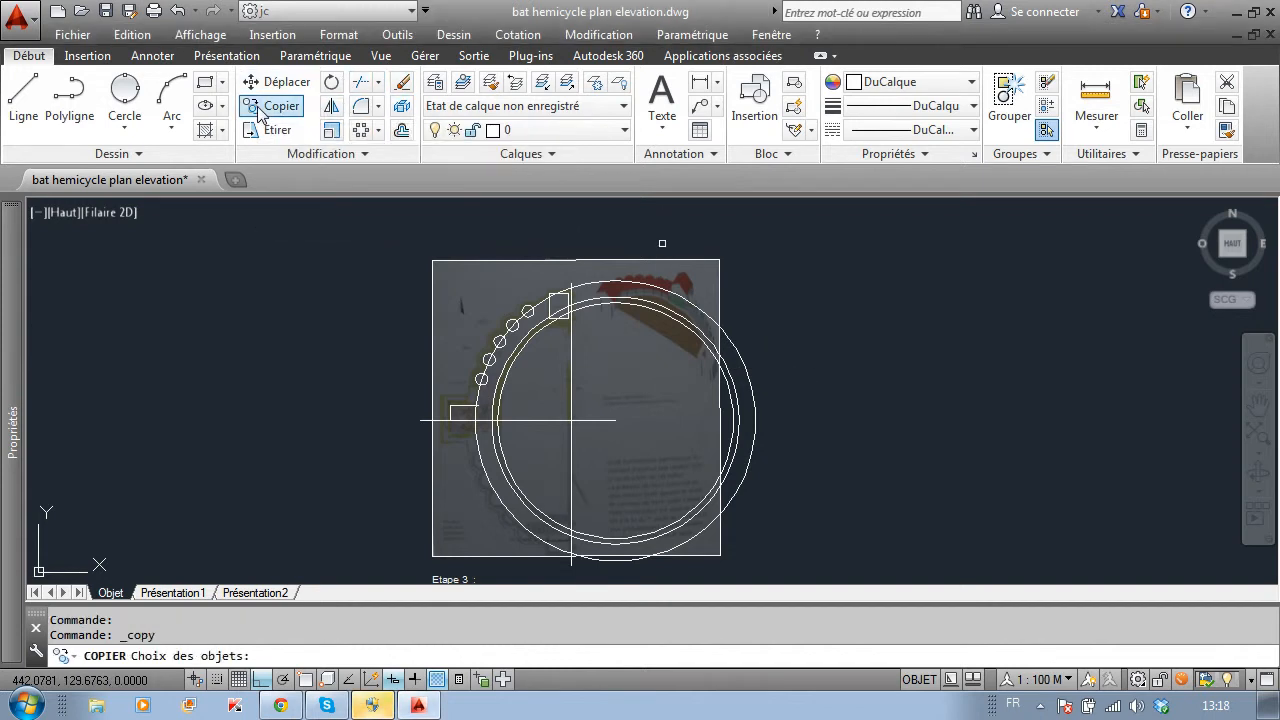
{"action": "left_click", "coordinate": [758, 557]}
{"action": "left_click", "coordinate": [392, 240]}
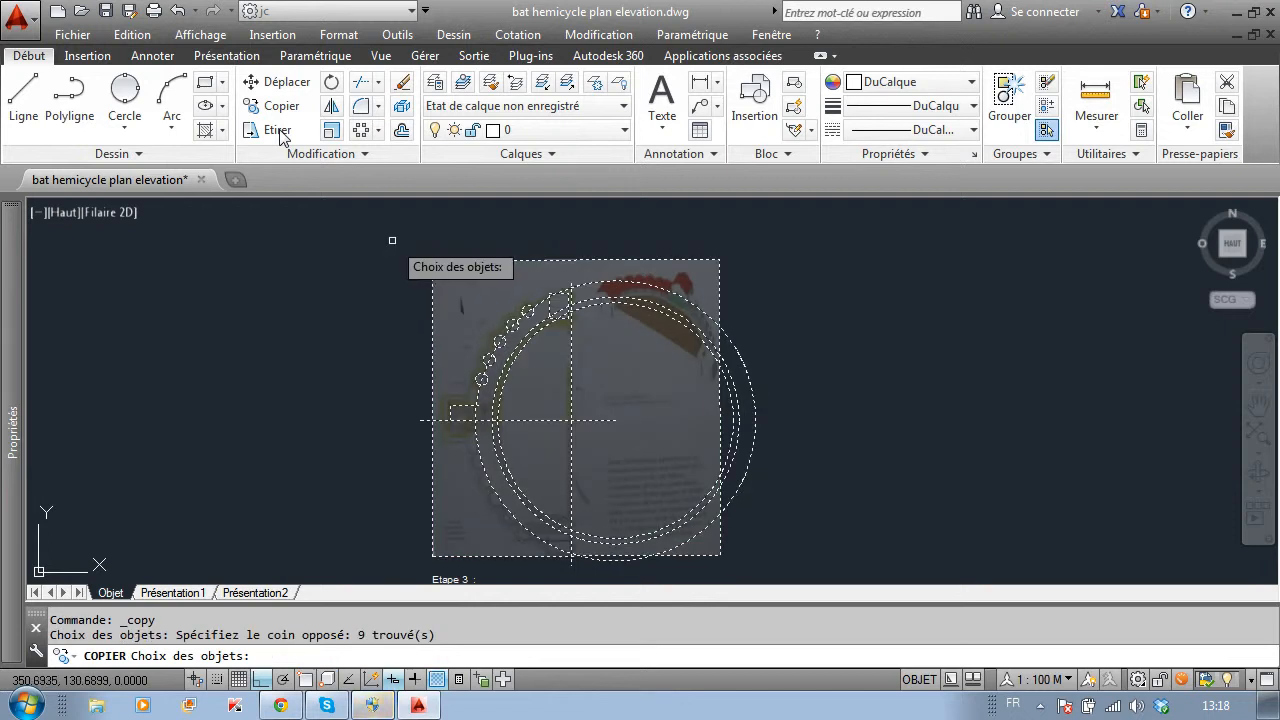
{"action": "key", "text": "Return"}
{"action": "left_click", "coordinate": [430, 250]}
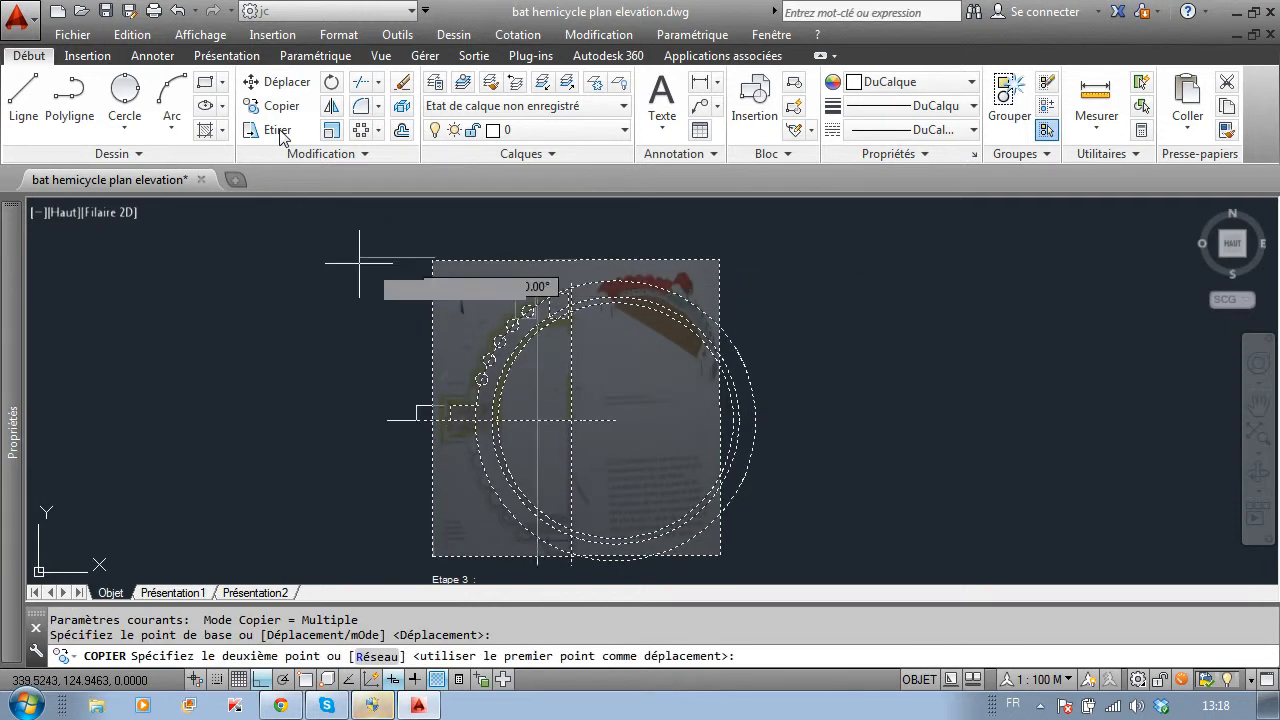
{"action": "scroll", "coordinate": [300, 270], "scroll_direction": "down", "scroll_amount": 2}
{"action": "left_click", "coordinate": [690, 260]}
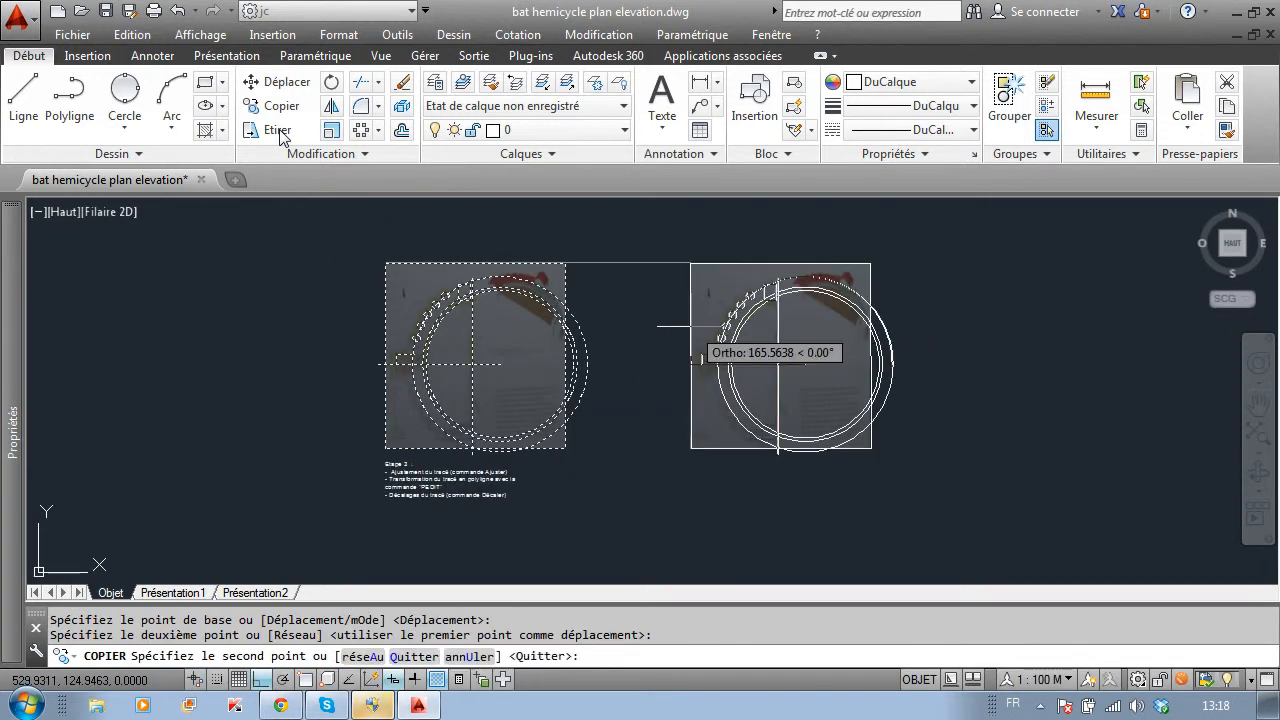
{"action": "key", "text": "Escape"}
- Using the whole copied tracing as cutting edges, trim its three large circles from the vertical axis to the image's right border
{"action": "scroll", "coordinate": [830, 400], "scroll_direction": "up", "scroll_amount": 3}
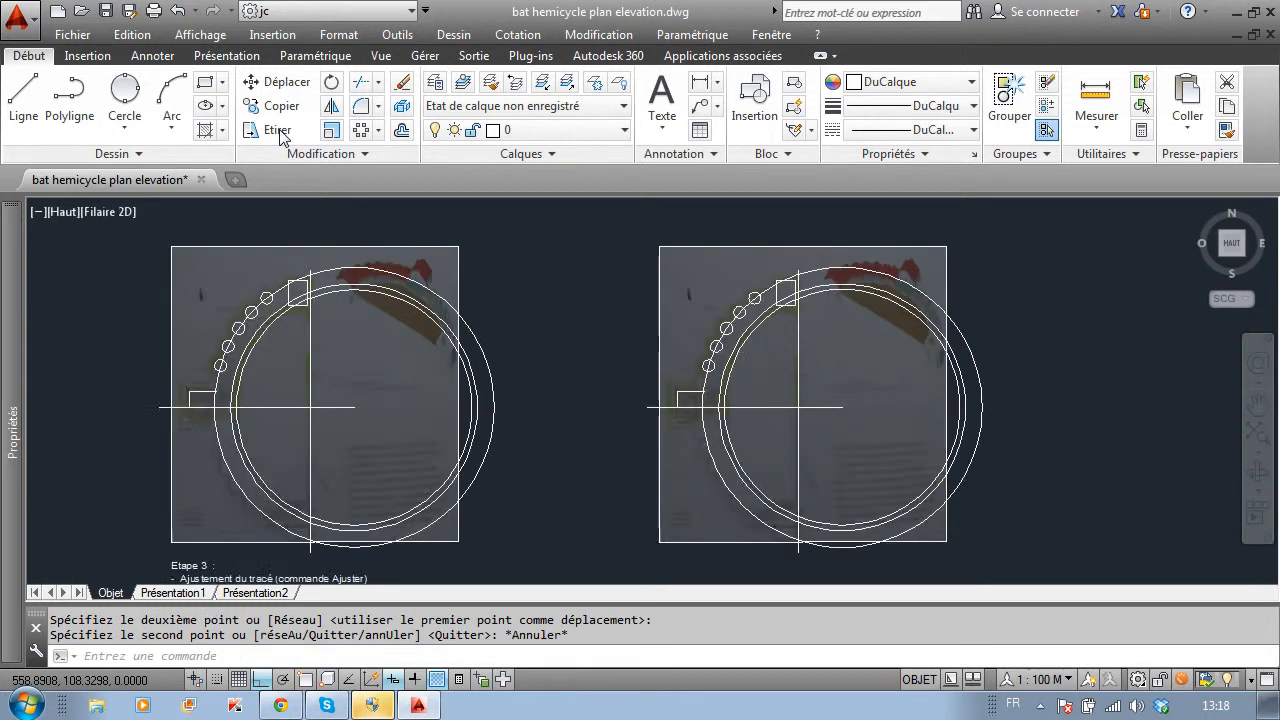
{"action": "scroll", "coordinate": [835, 380], "scroll_direction": "down", "scroll_amount": 1}
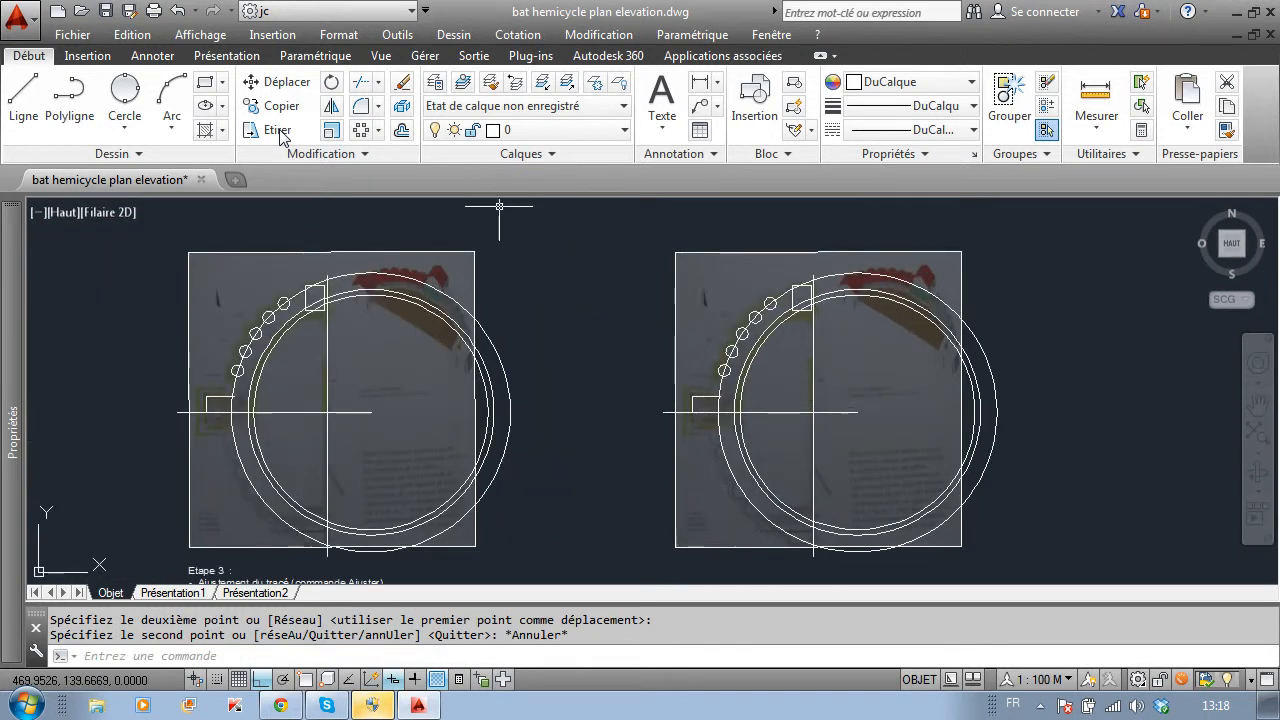
{"action": "left_click", "coordinate": [363, 85]}
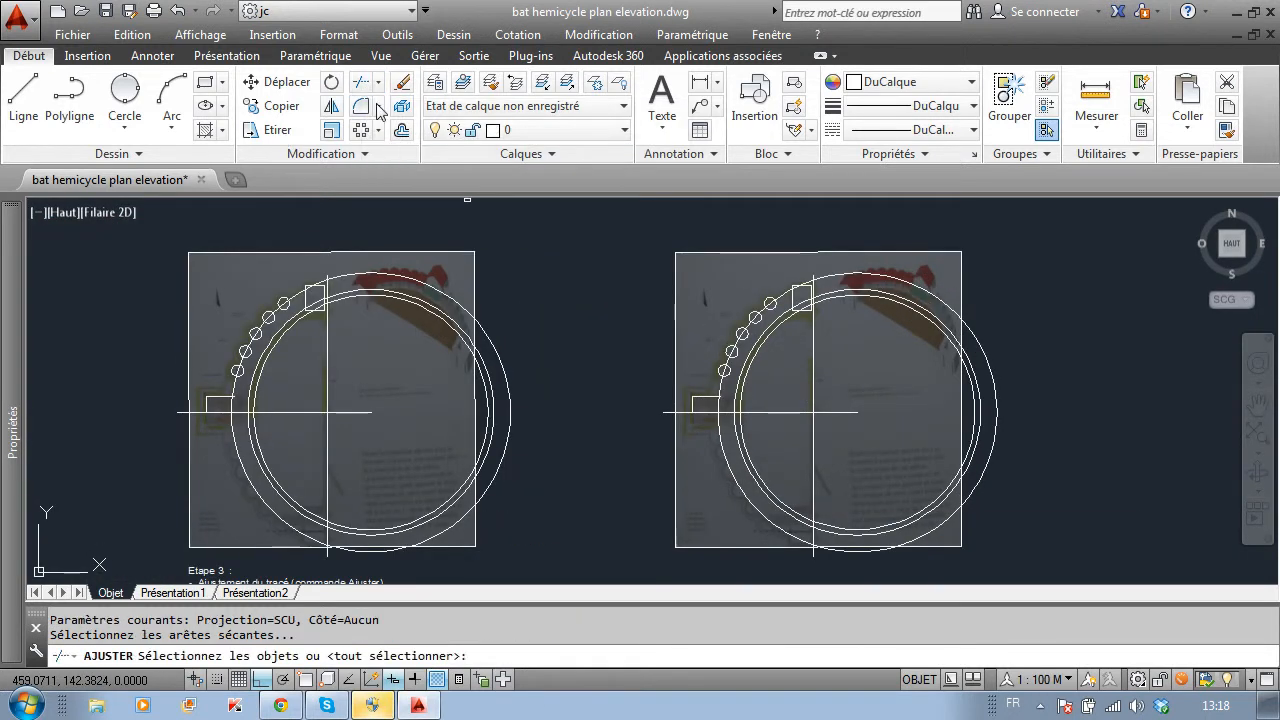
{"action": "left_click", "coordinate": [1001, 571]}
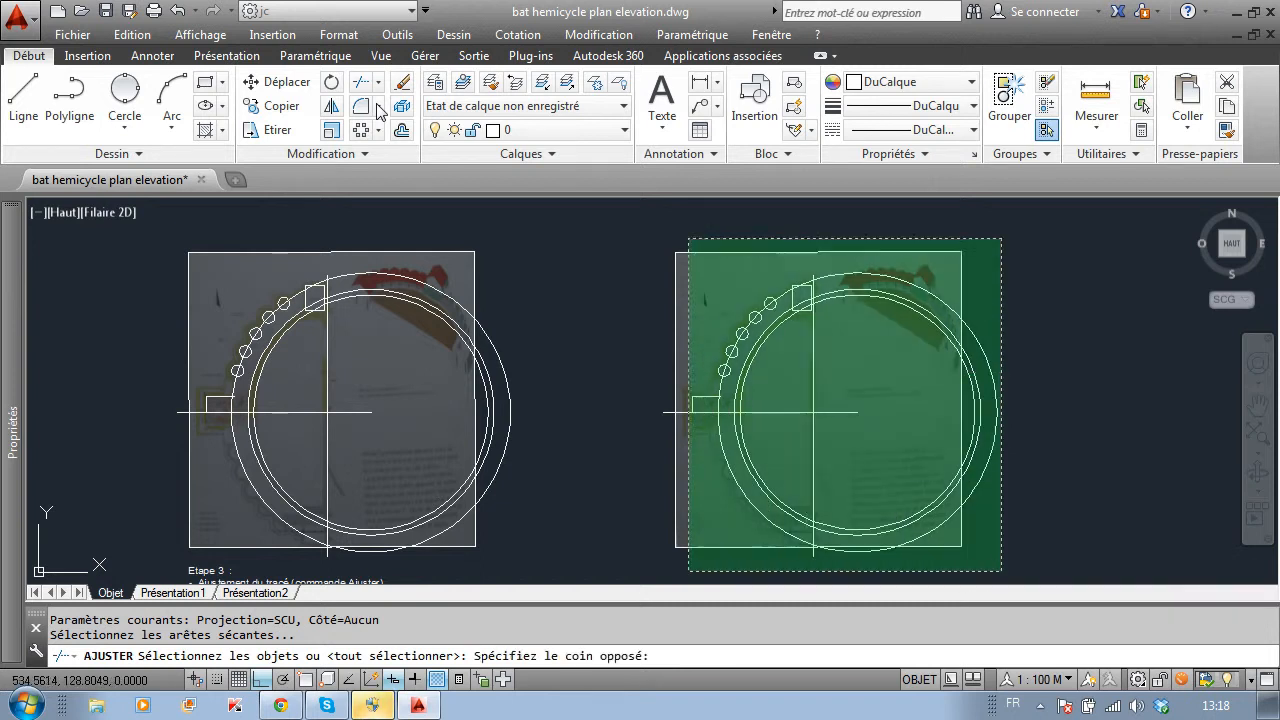
{"action": "left_click", "coordinate": [652, 233]}
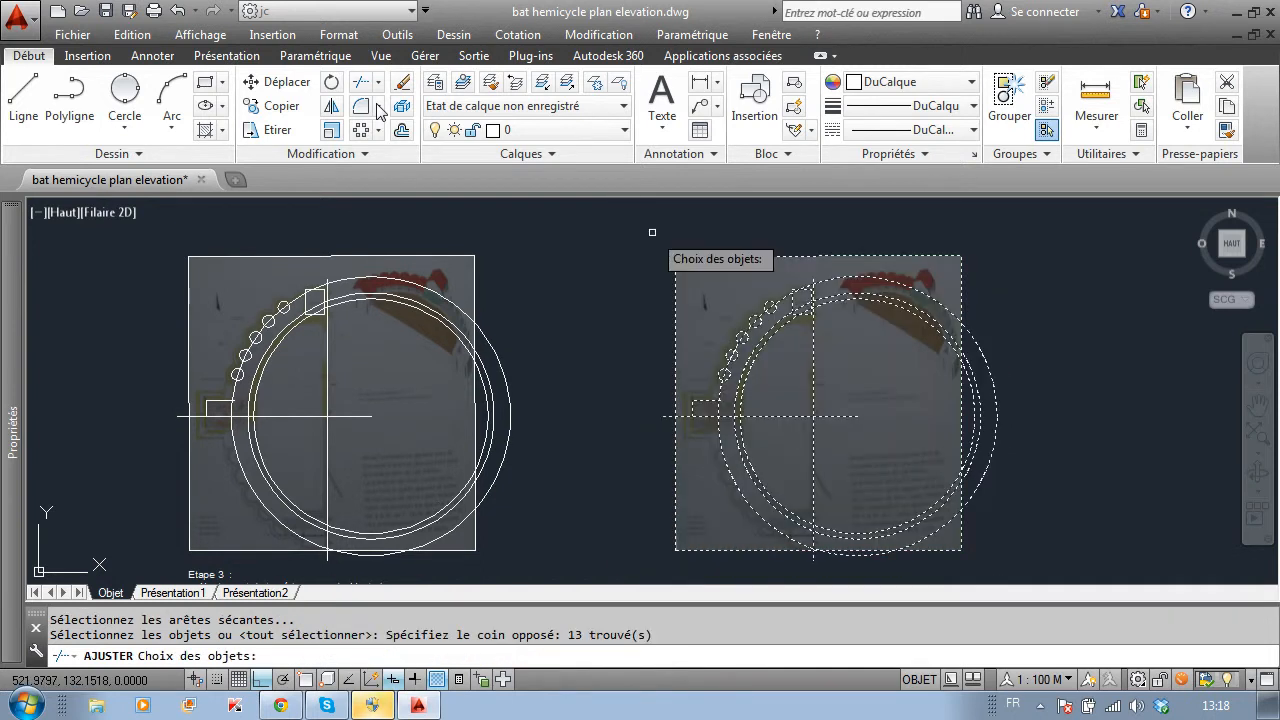
{"action": "key", "text": "Return"}
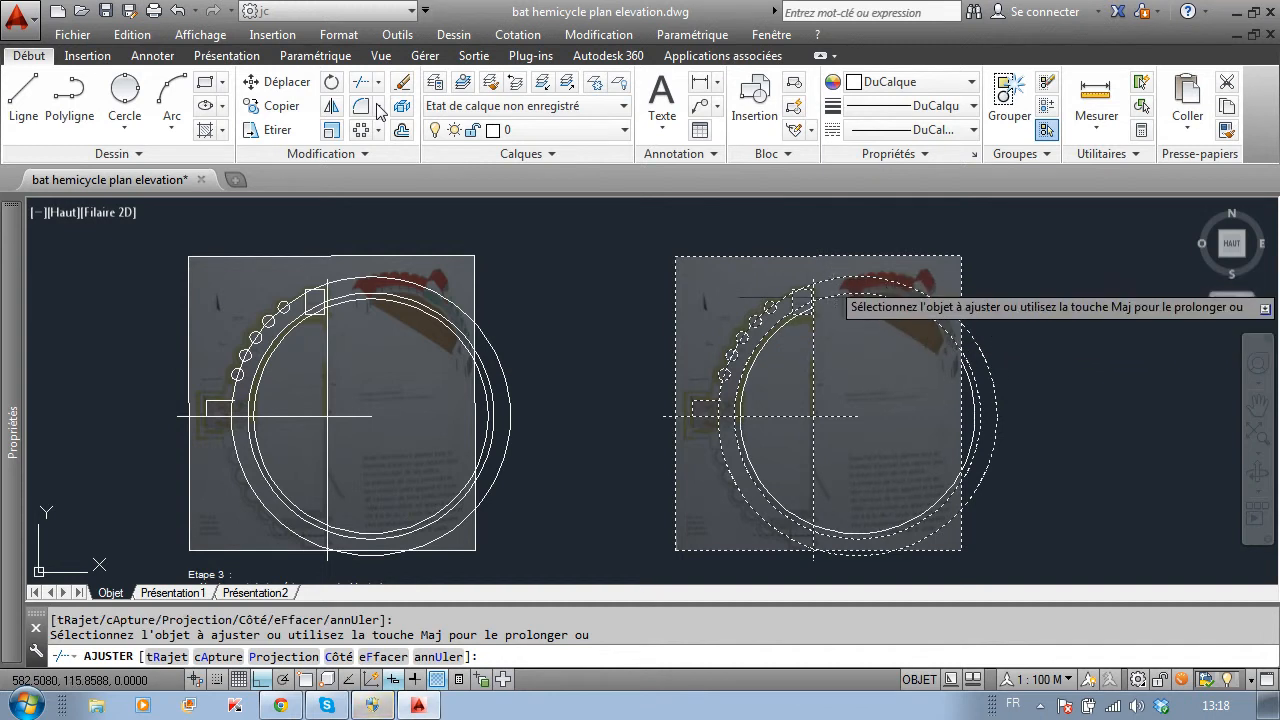
{"action": "left_click", "coordinate": [831, 282]}
{"action": "left_click", "coordinate": [833, 296]}
{"action": "left_click", "coordinate": [973, 395]}
{"action": "left_click", "coordinate": [997, 406]}
{"action": "left_click", "coordinate": [980, 410]}
- Trim the remaining circle parts outside the upper-left quadrant and cut the axes back to their intersection
{"action": "left_click", "coordinate": [948, 505]}
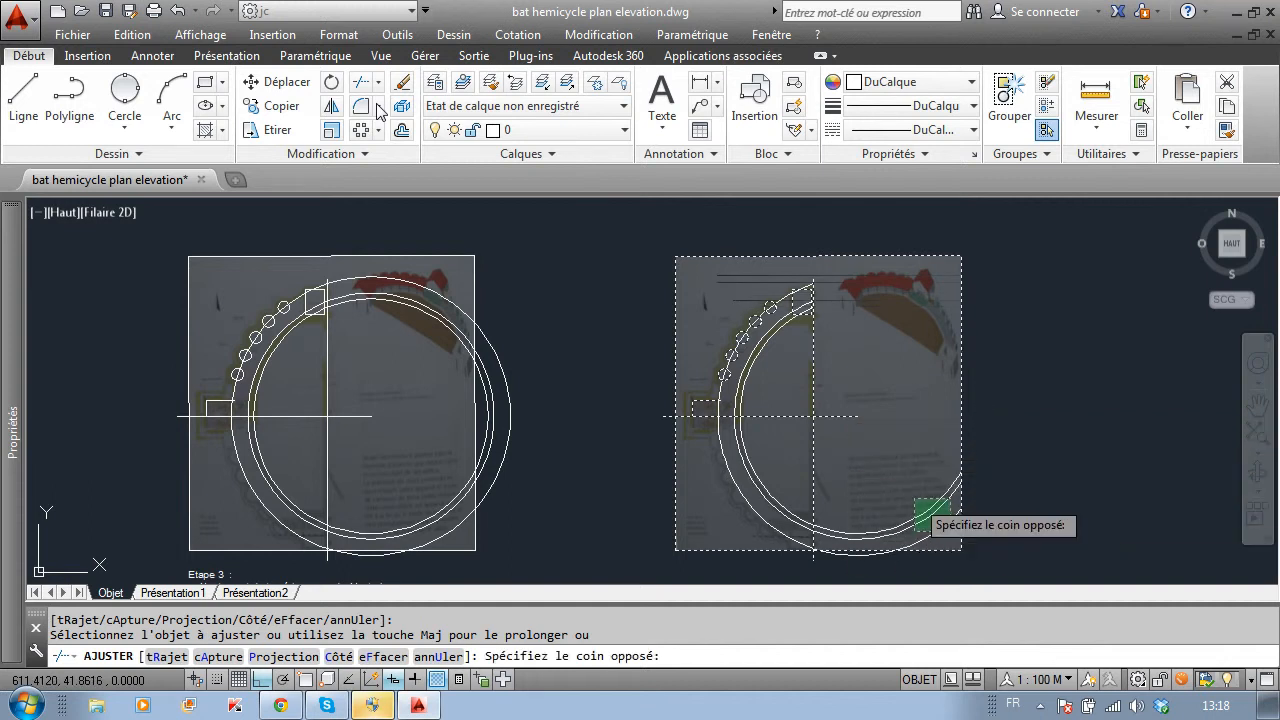
{"action": "left_click", "coordinate": [912, 530]}
{"action": "left_click", "coordinate": [826, 516]}
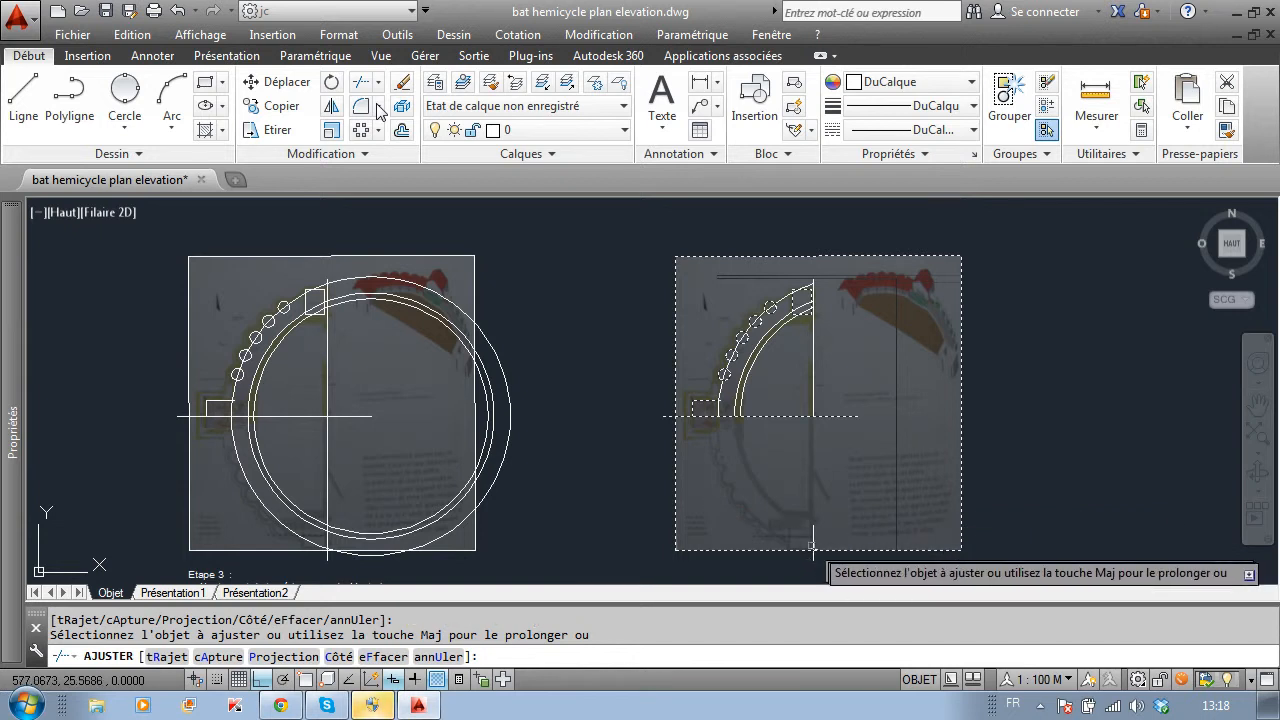
{"action": "scroll", "coordinate": [702, 418], "scroll_direction": "up", "scroll_amount": 3}
{"action": "scroll", "coordinate": [1020, 446], "scroll_direction": "down", "scroll_amount": 5}
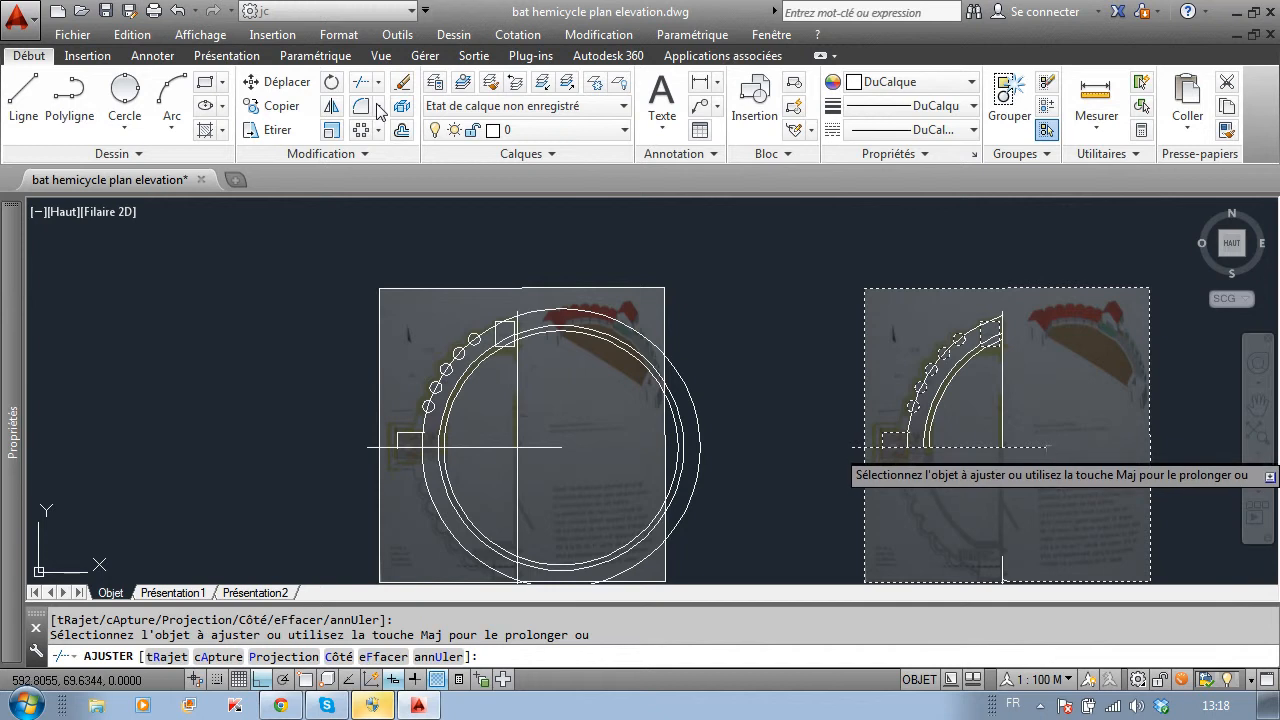
{"action": "scroll", "coordinate": [1000, 334], "scroll_direction": "up", "scroll_amount": 2}
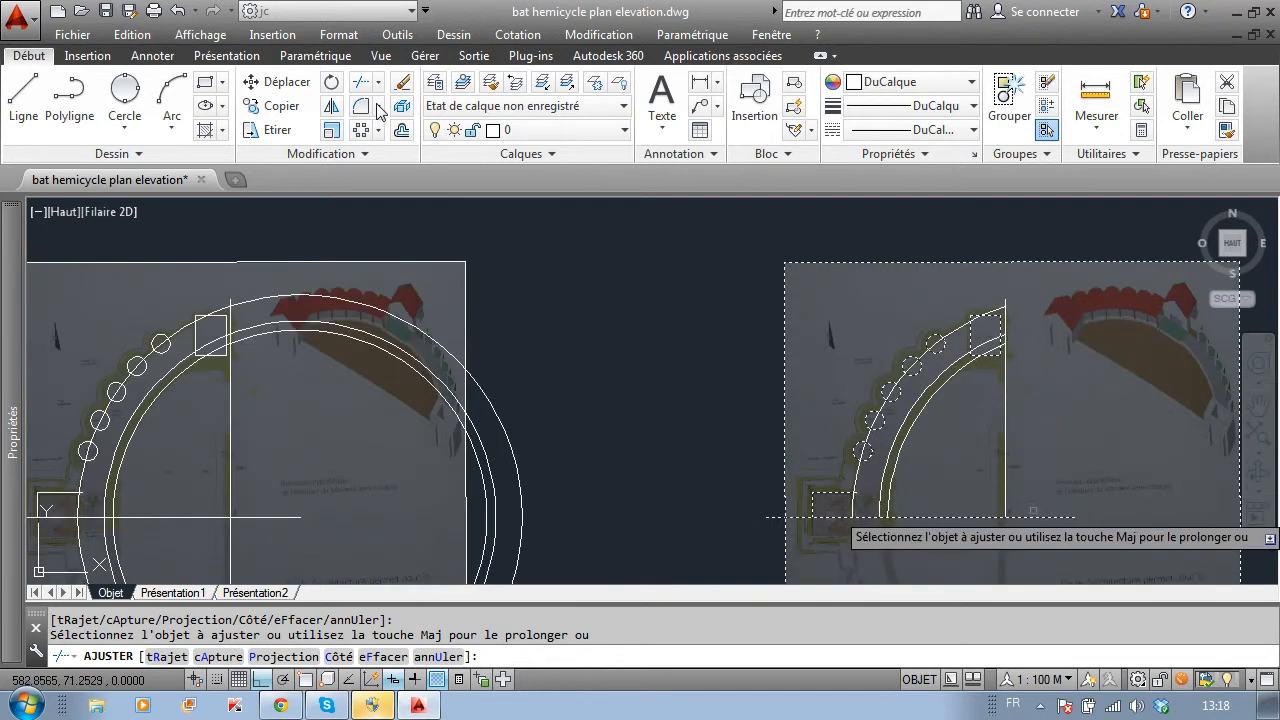
{"action": "left_click", "coordinate": [1038, 516]}
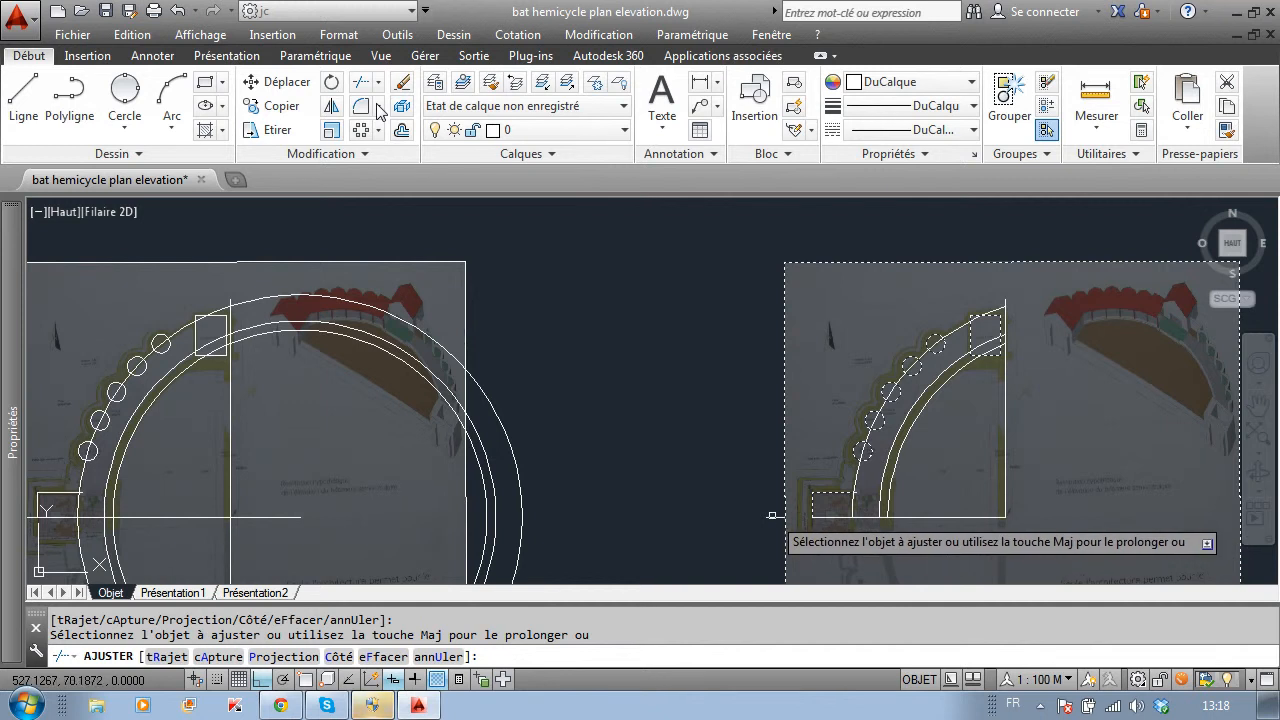
- Trim the arcs crossing the upper corner square and lower-left rectangle, and the horizontal axis between the walls
{"action": "scroll", "coordinate": [1108, 327], "scroll_direction": "up", "scroll_amount": 2}
{"action": "scroll", "coordinate": [937, 330], "scroll_direction": "up", "scroll_amount": 2}
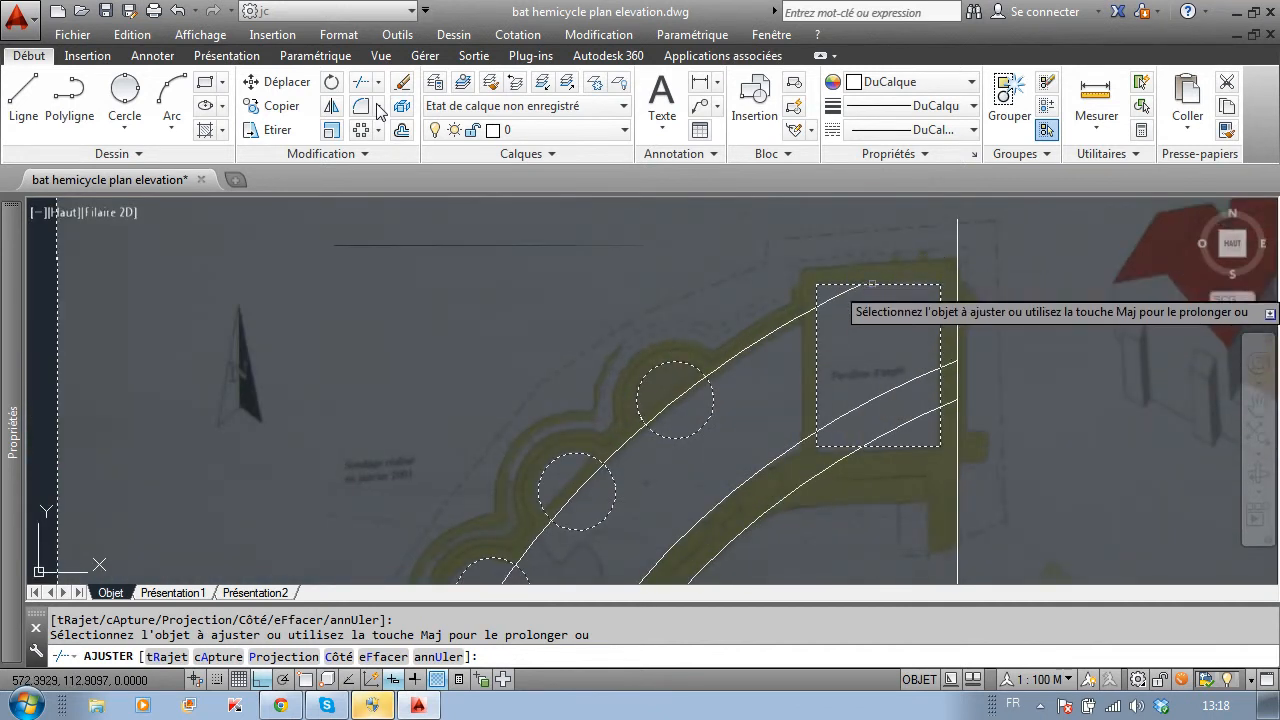
{"action": "left_click", "coordinate": [833, 296]}
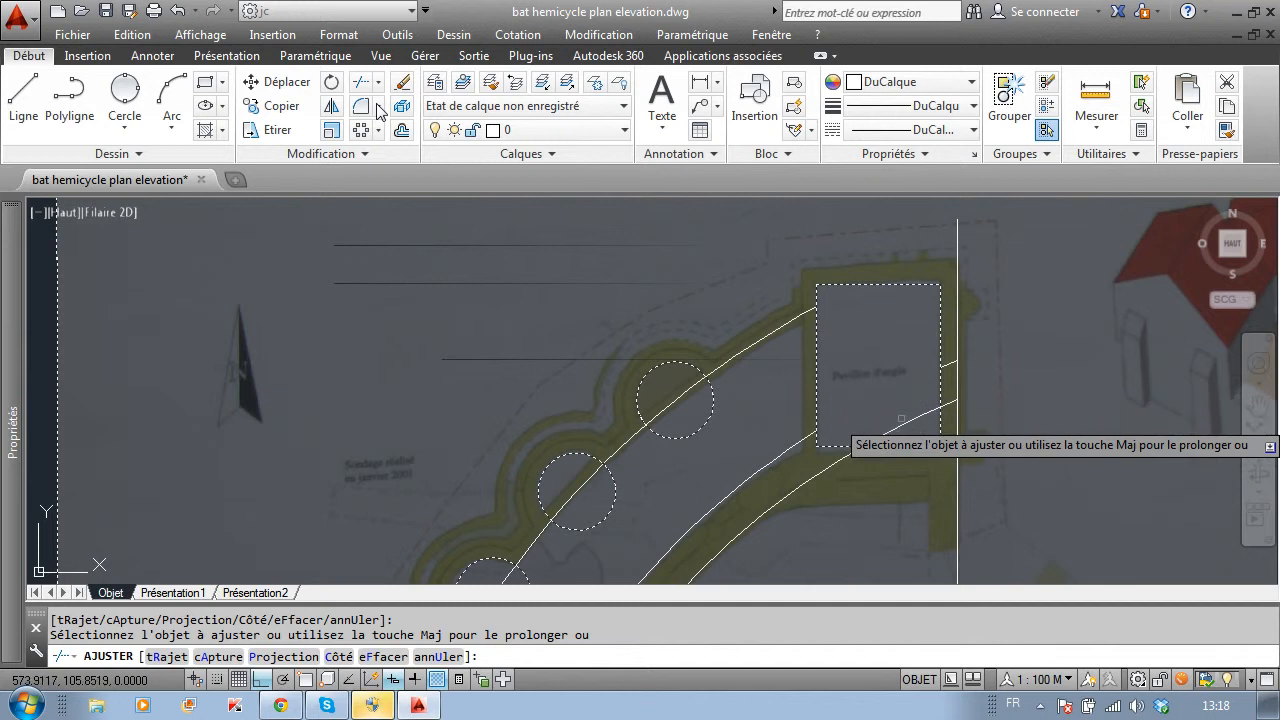
{"action": "scroll", "coordinate": [957, 411], "scroll_direction": "down", "scroll_amount": 3}
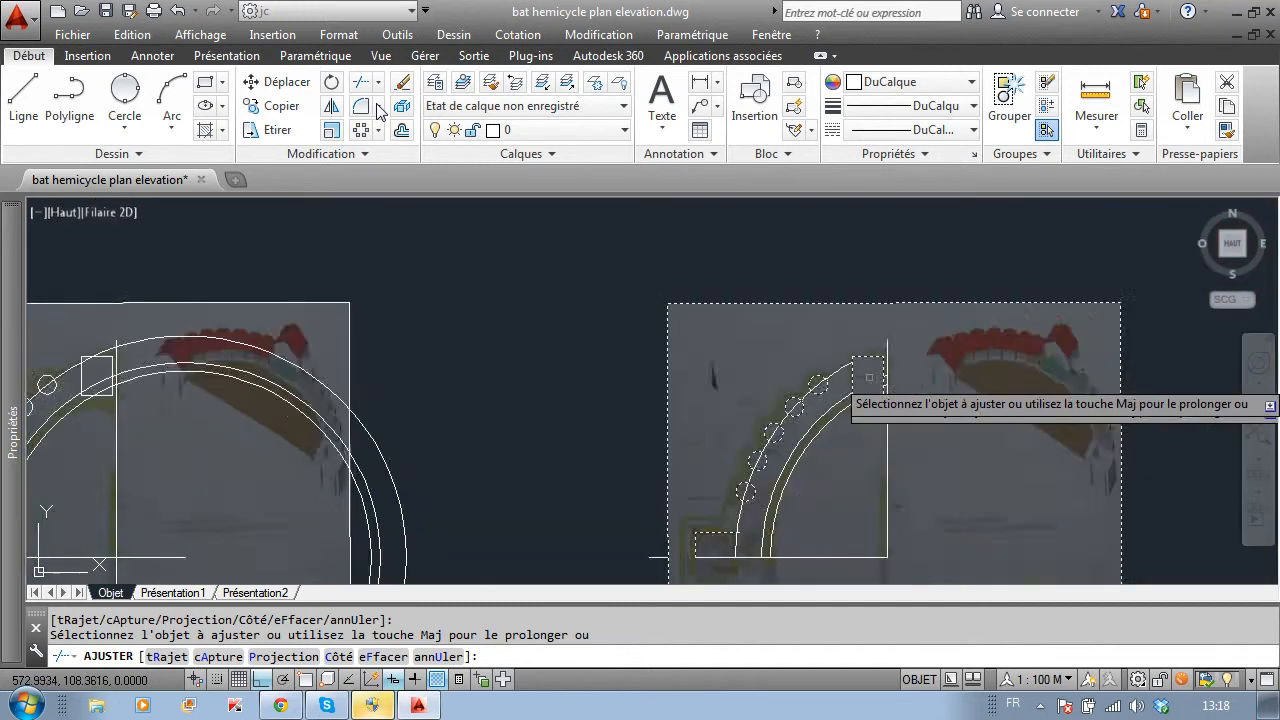
{"action": "scroll", "coordinate": [782, 485], "scroll_direction": "up", "scroll_amount": 2}
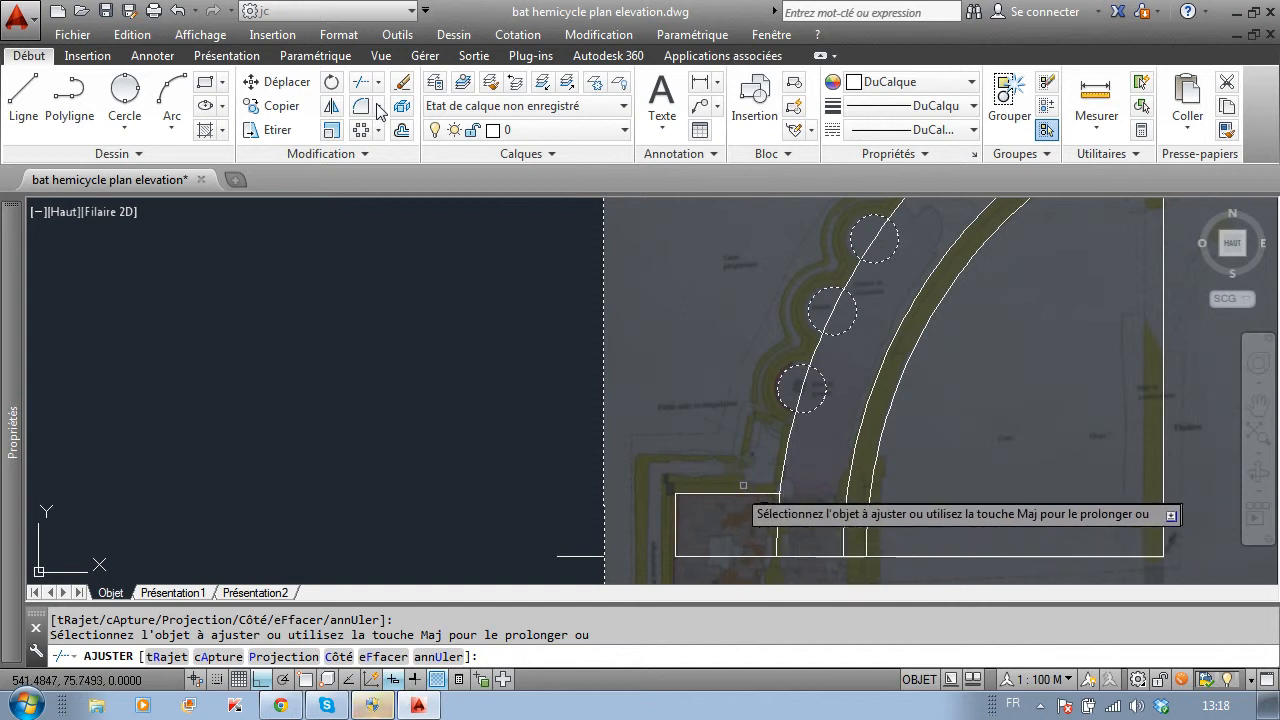
{"action": "scroll", "coordinate": [743, 515], "scroll_direction": "down", "scroll_amount": 2}
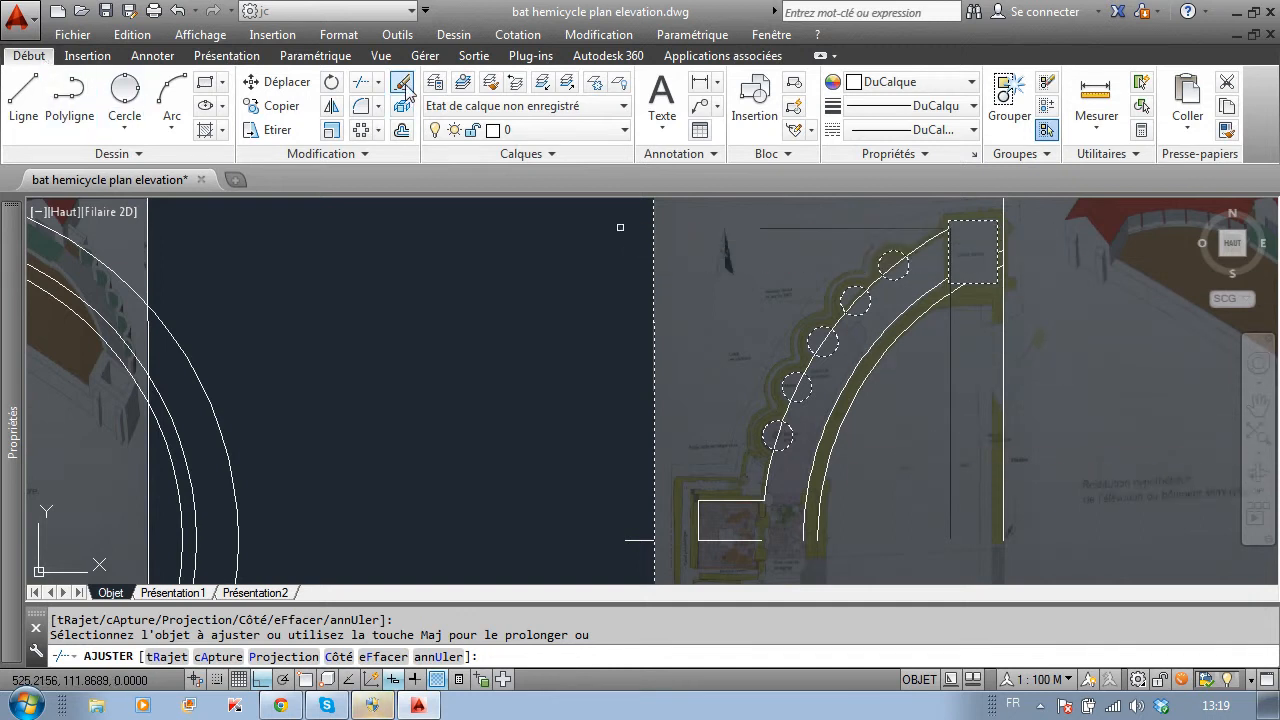
- Erase the arc stubs beside the corner square and the leftover horizontal axis segments at the lower-left rectangle
{"action": "key", "text": "Delete"}
{"action": "scroll", "coordinate": [998, 252], "scroll_direction": "up", "scroll_amount": 4}
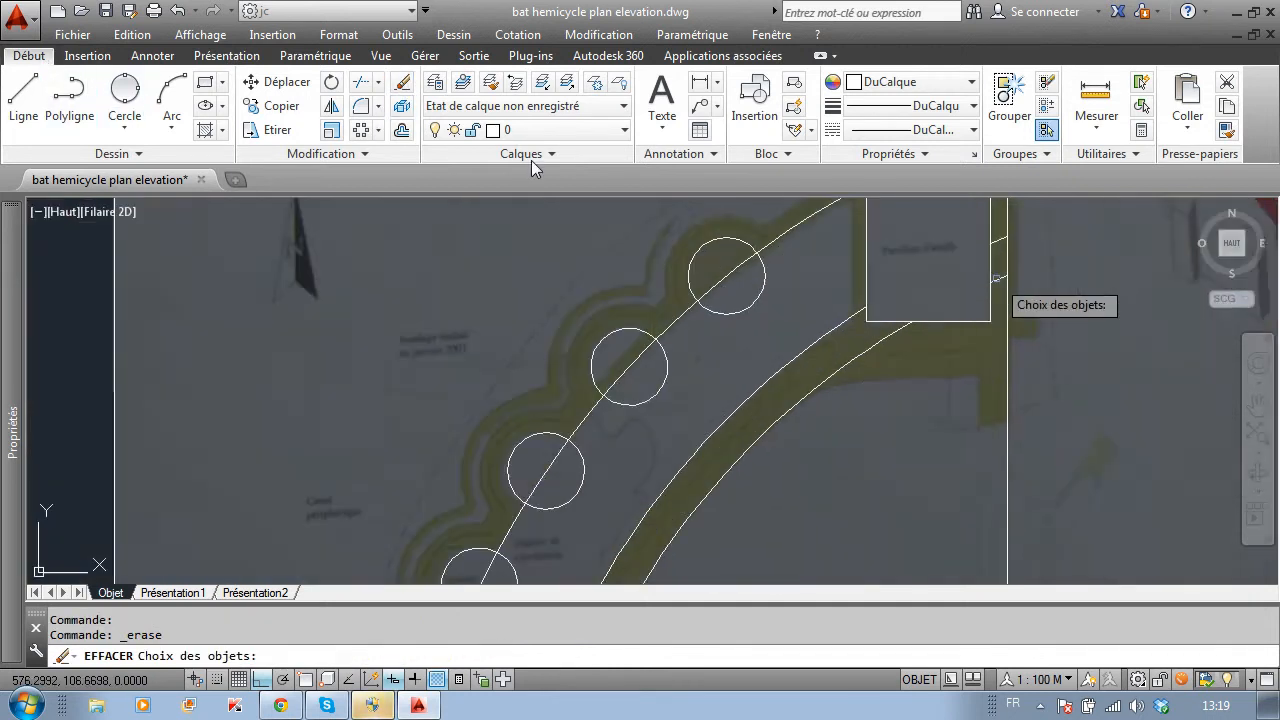
{"action": "left_click", "coordinate": [998, 245]}
{"action": "scroll", "coordinate": [990, 270], "scroll_direction": "down", "scroll_amount": 4}
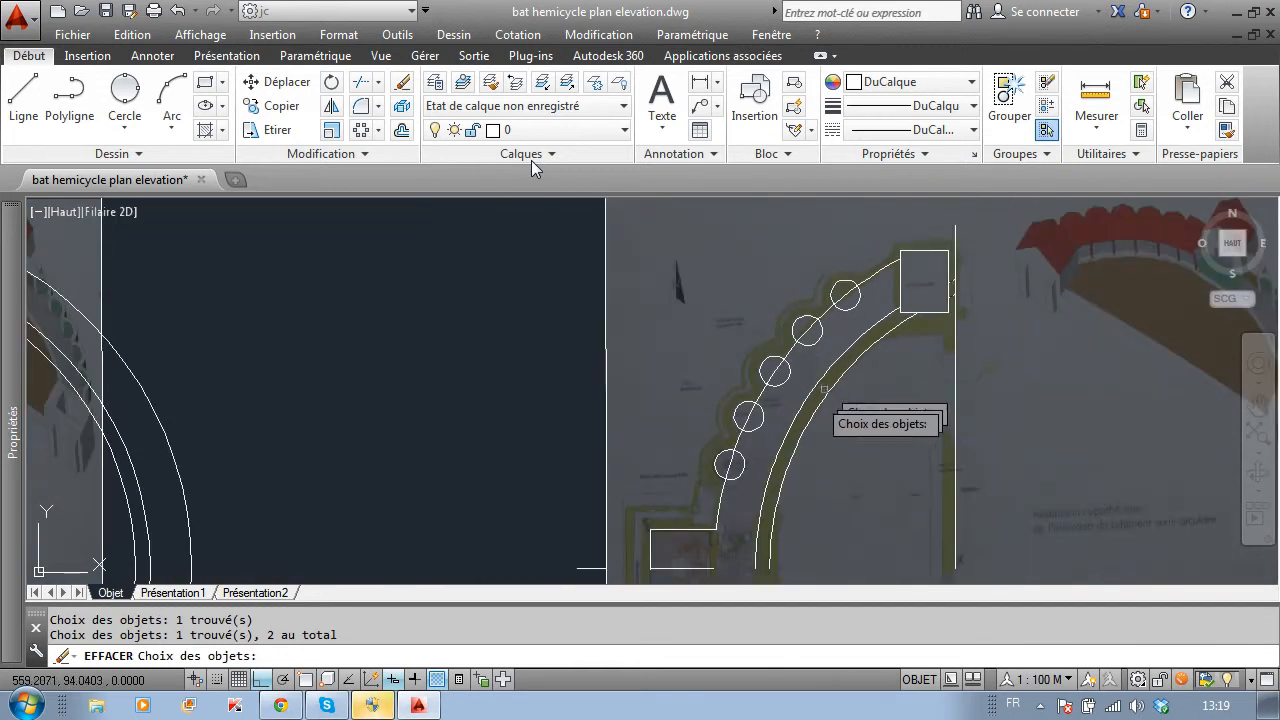
{"action": "left_click", "coordinate": [680, 568]}
{"action": "left_click", "coordinate": [600, 569]}
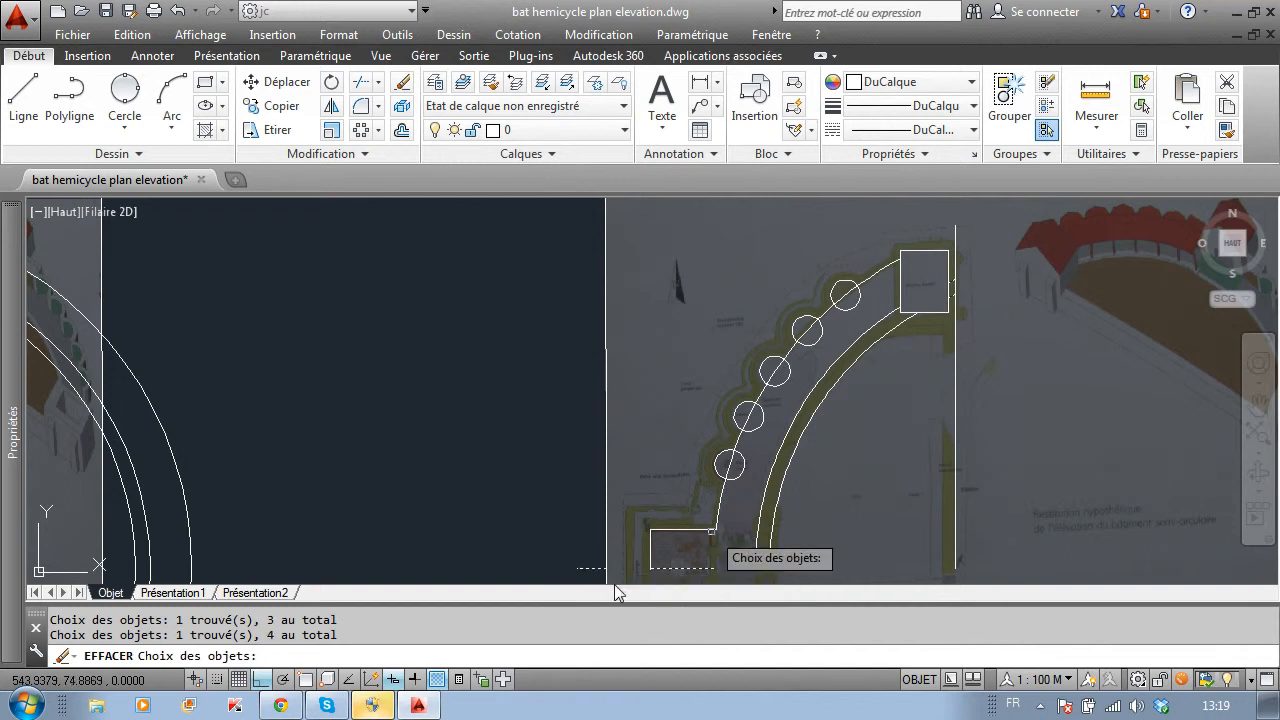
{"action": "key", "text": "Return"}
- Explode the polar array of five small circles on the outer arc into separate circles
{"action": "scroll", "coordinate": [845, 242], "scroll_direction": "up", "scroll_amount": 2}
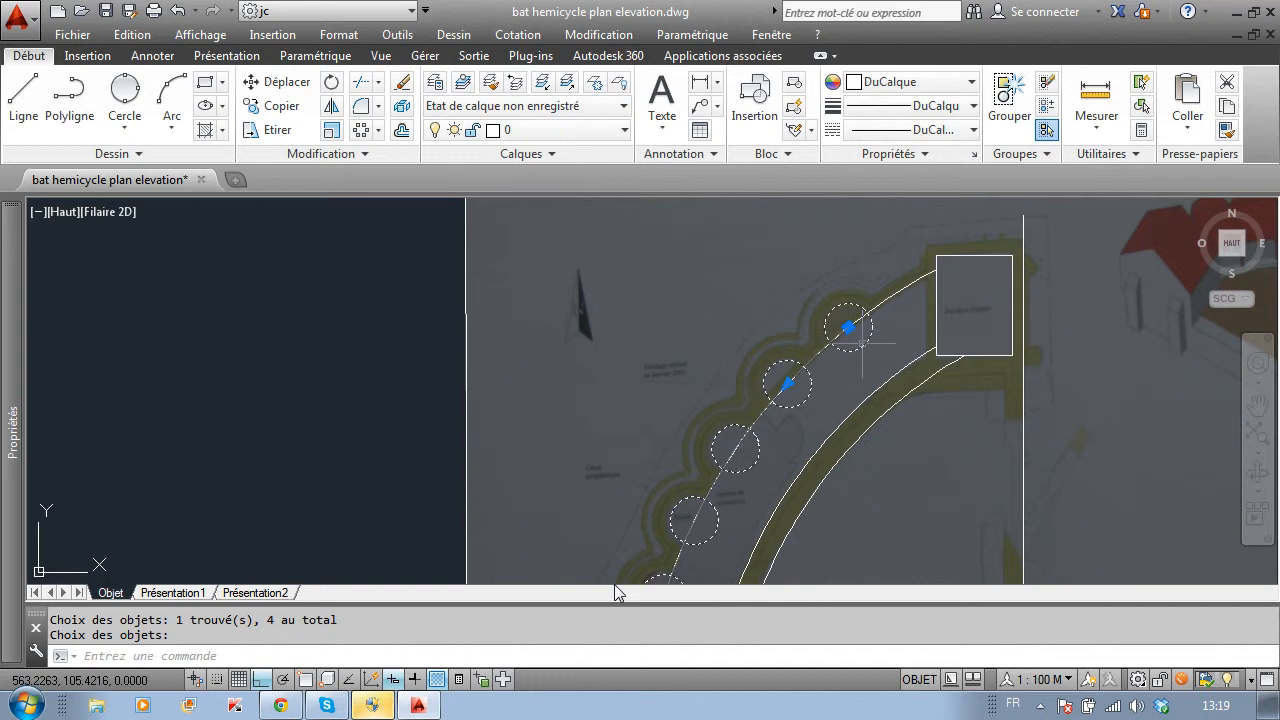
{"action": "key", "text": "Return"}
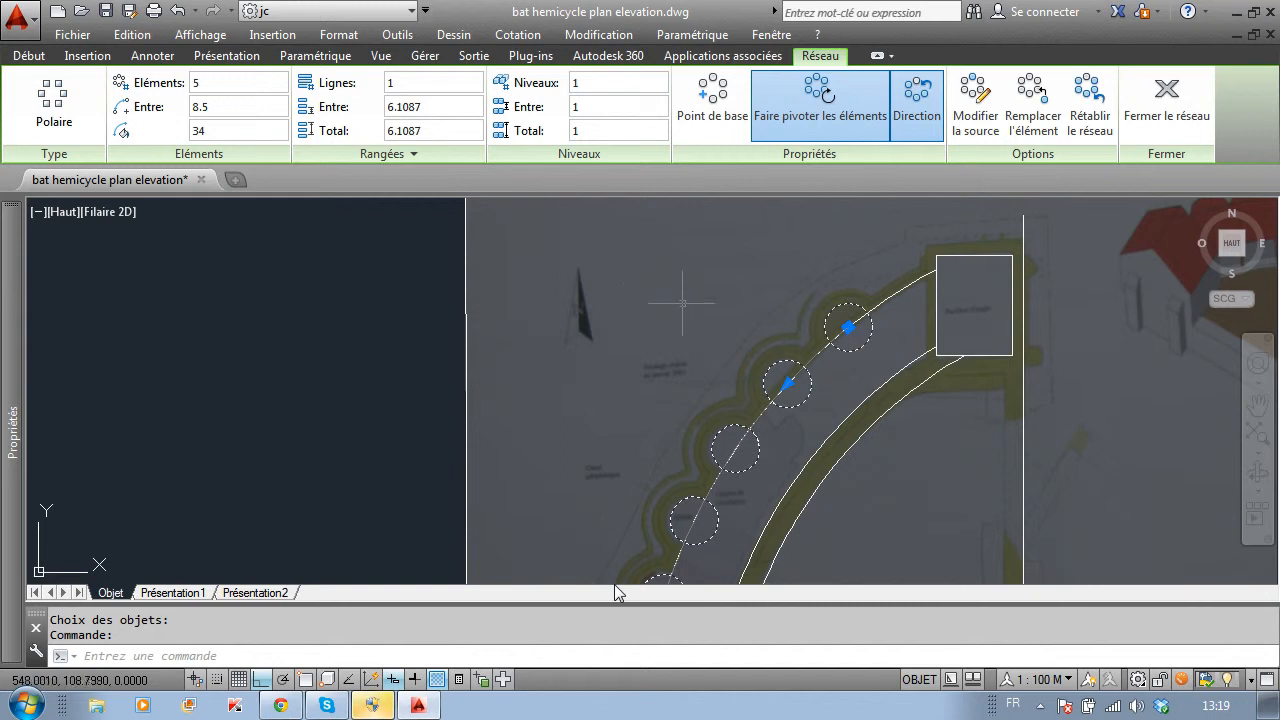
{"action": "left_click", "coordinate": [29, 57]}
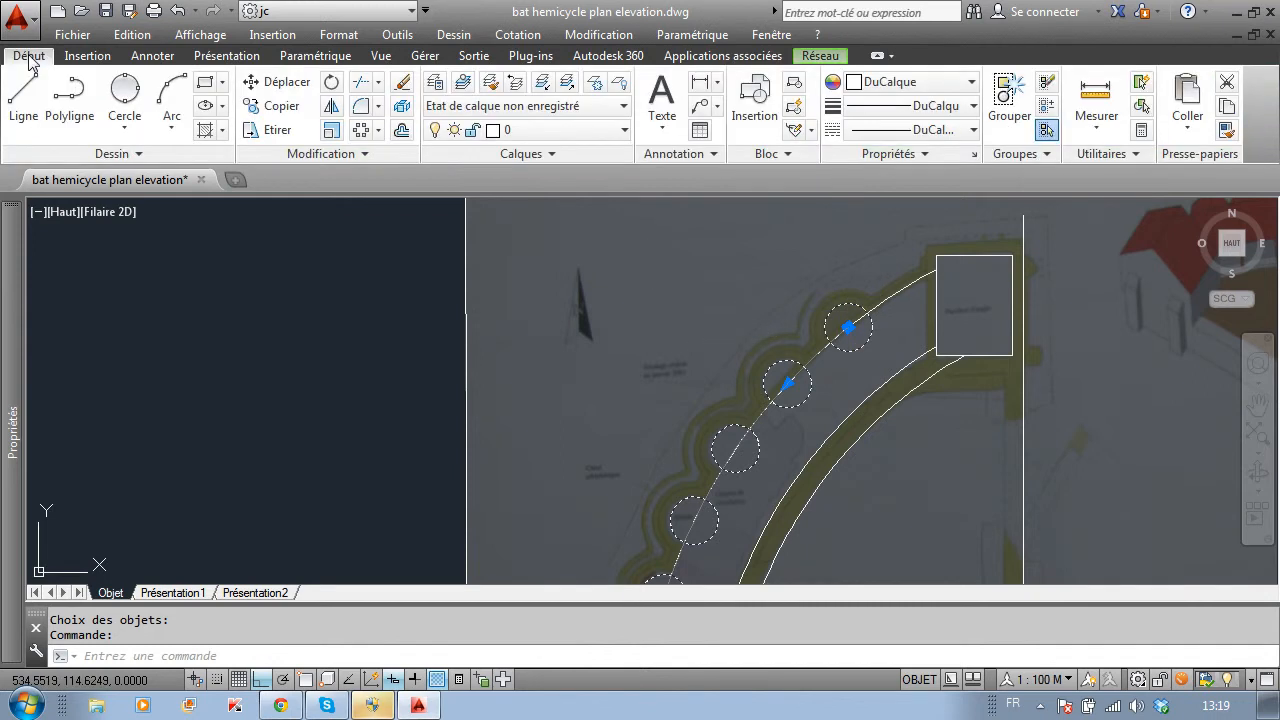
{"action": "left_click", "coordinate": [402, 108]}
{"action": "left_click", "coordinate": [786, 300]}
{"action": "key", "text": "Return"}
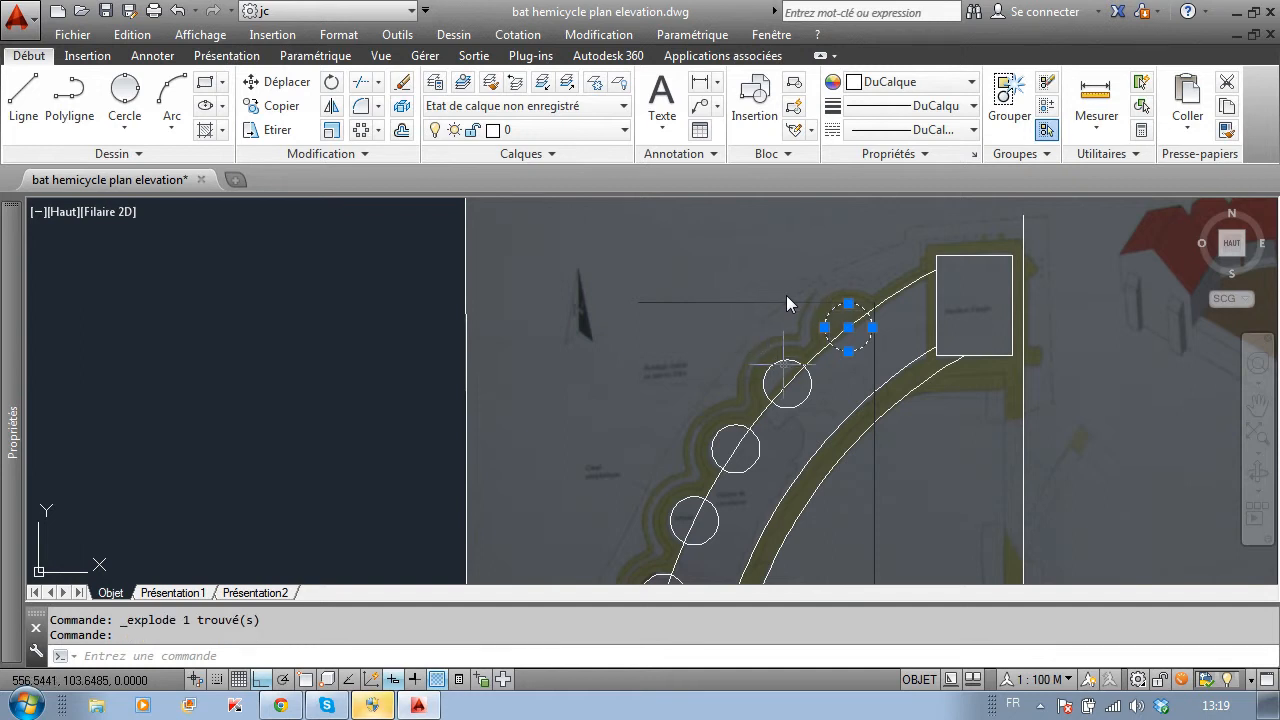
{"action": "key", "text": "Escape"}
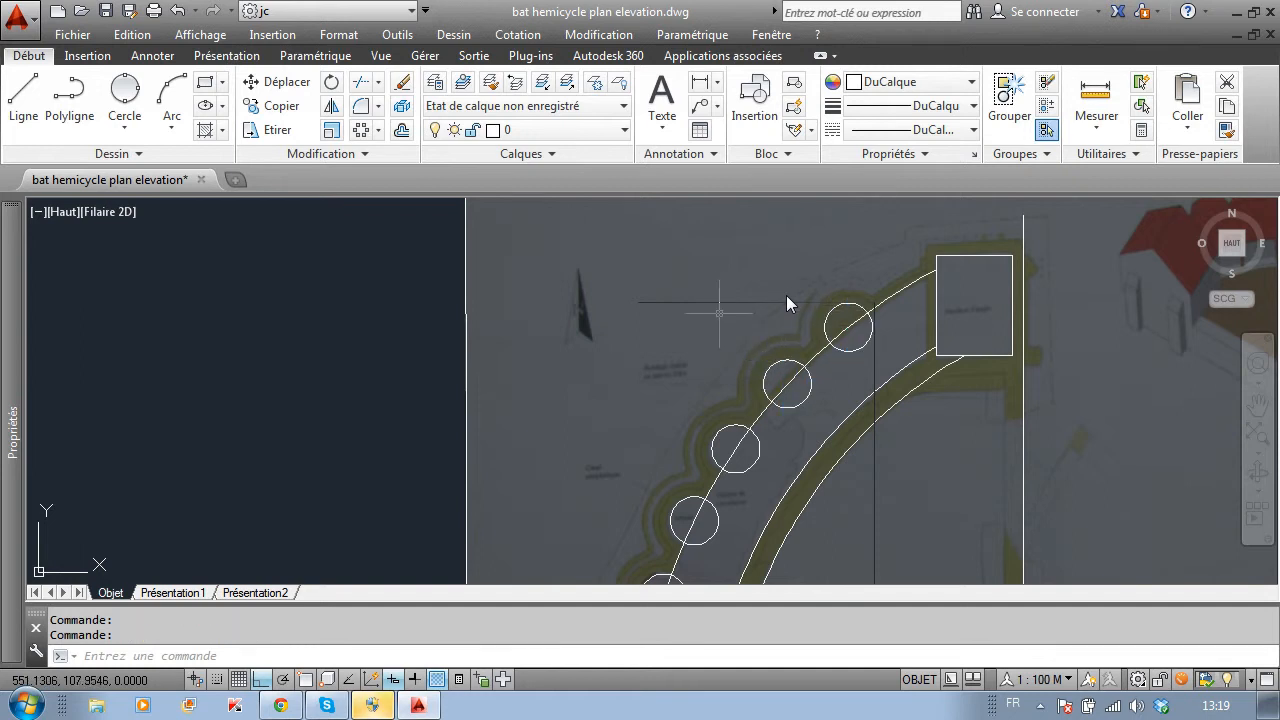
- Trim the inner halves of the two uppermost small circles and the outer-arc pieces inside them, using the circles and wall arcs as cutting edges
{"action": "scroll", "coordinate": [786, 303], "scroll_direction": "down", "scroll_amount": 2}
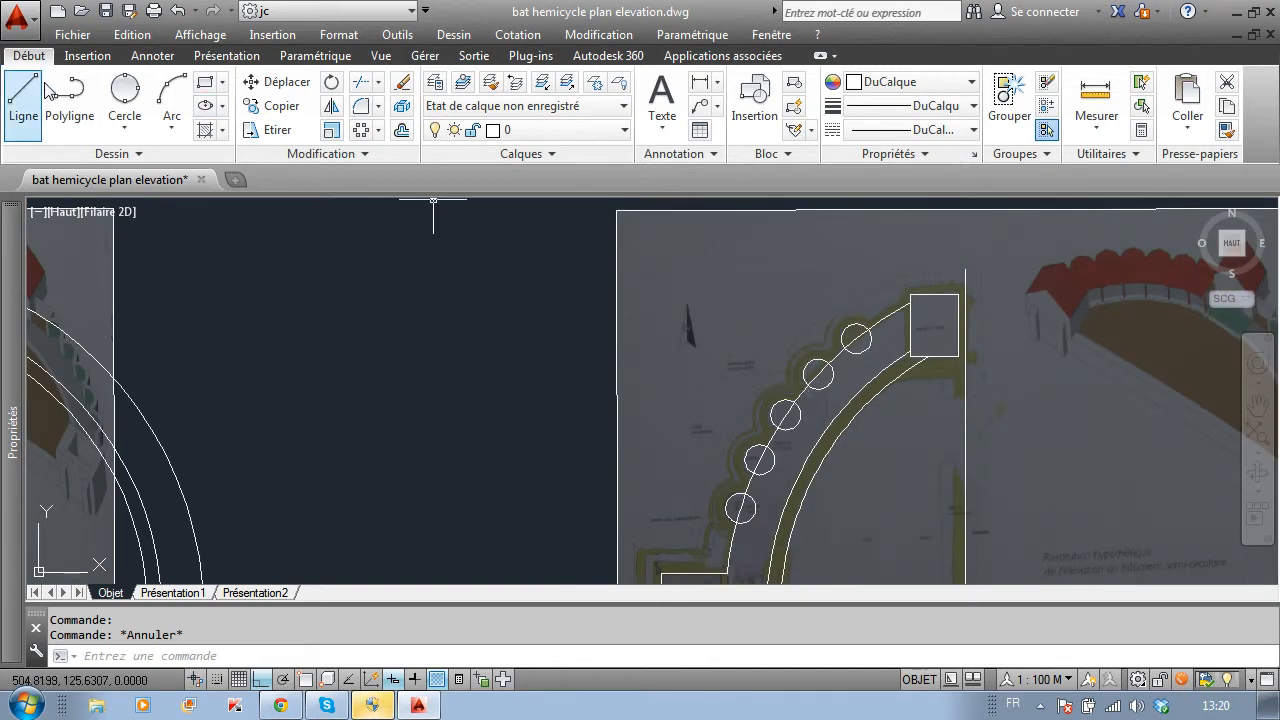
{"action": "left_click", "coordinate": [365, 88]}
{"action": "left_click", "coordinate": [916, 524]}
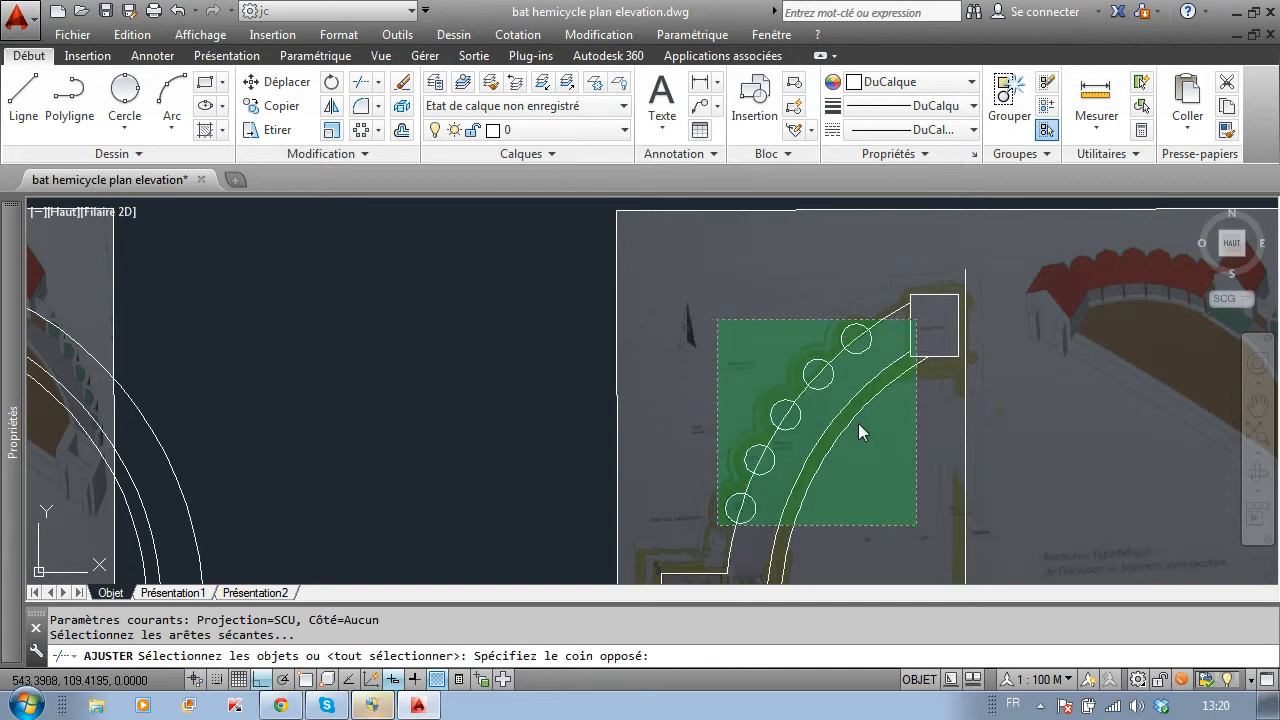
{"action": "left_click", "coordinate": [668, 276]}
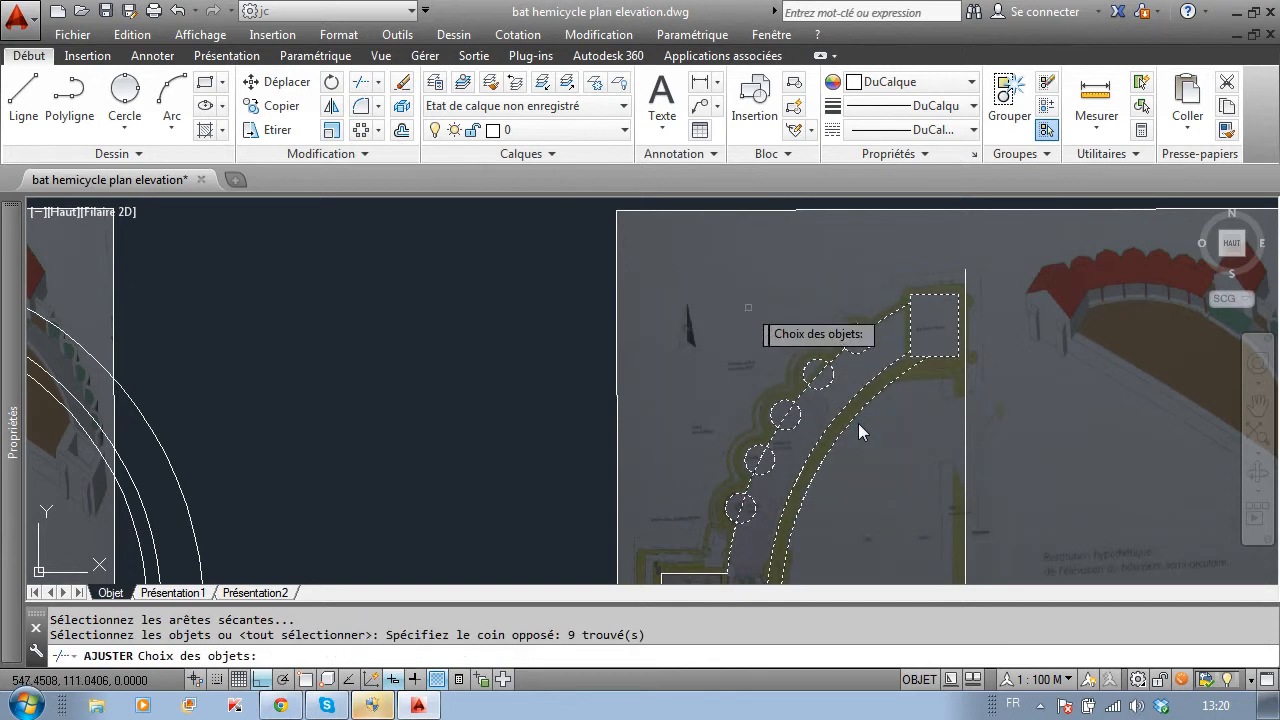
{"action": "key", "text": "Return"}
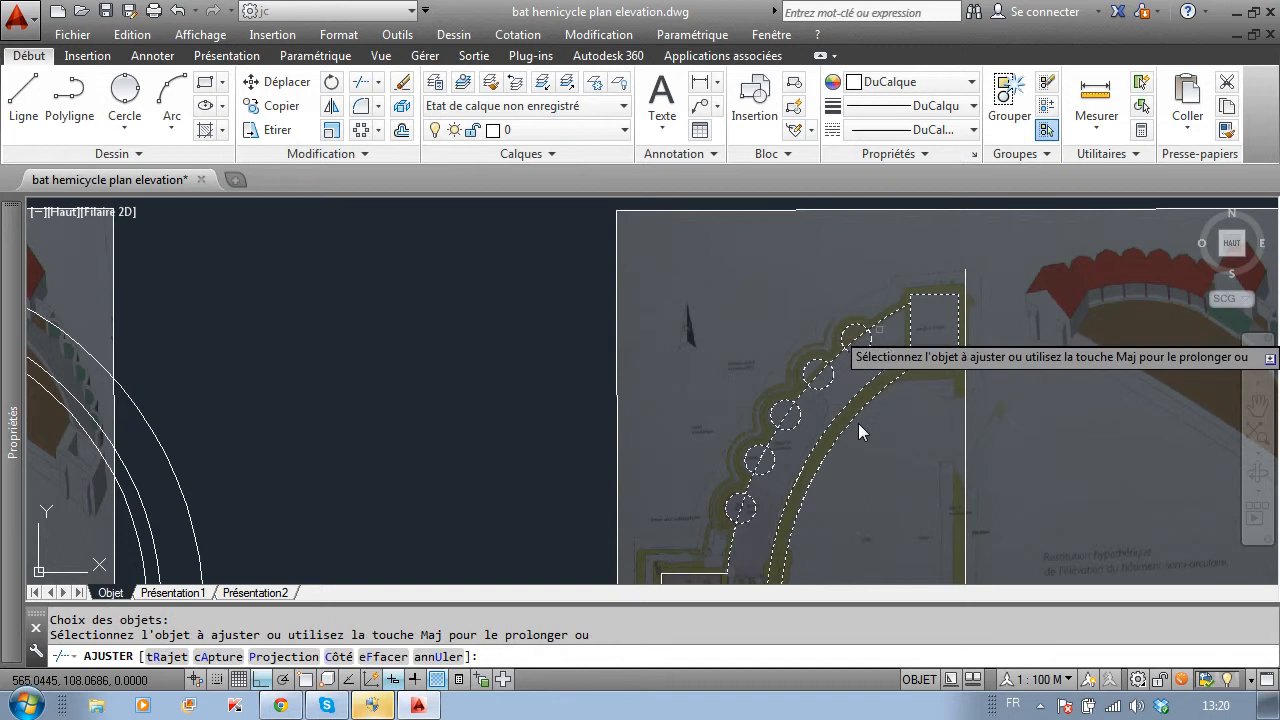
{"action": "scroll", "coordinate": [858, 423], "scroll_direction": "up", "scroll_amount": 4}
{"action": "left_click", "coordinate": [856, 370]}
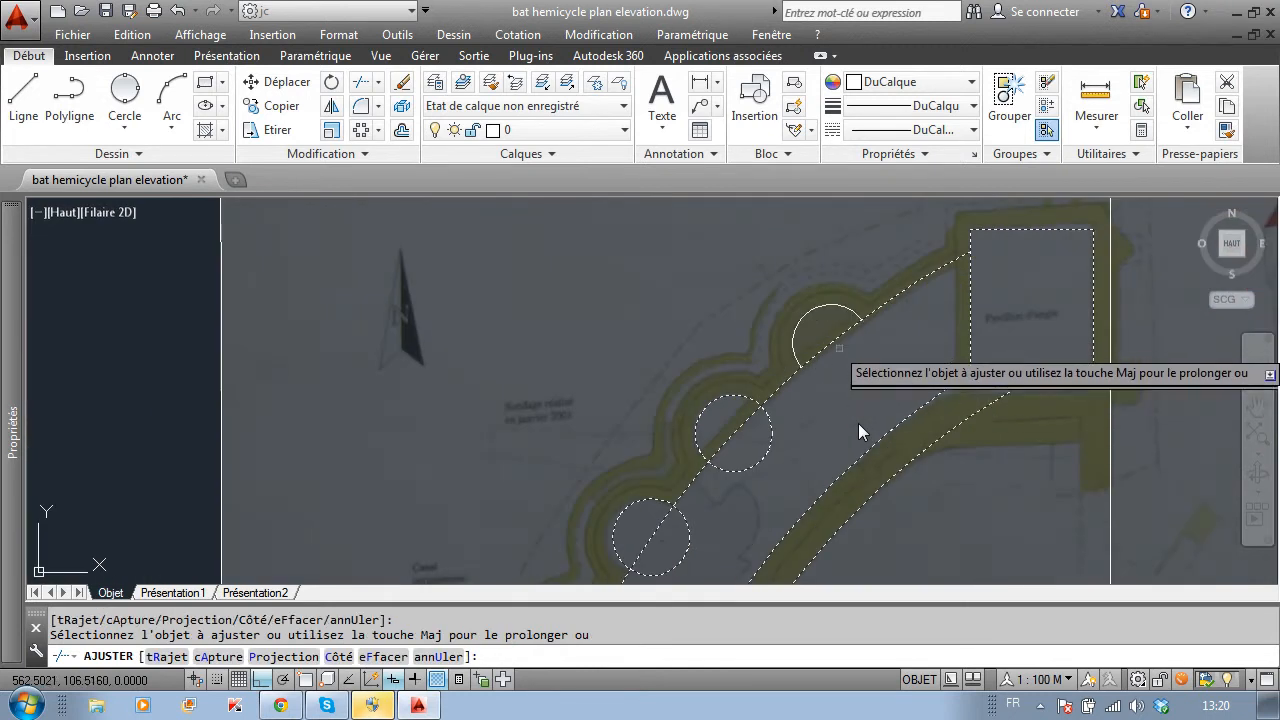
{"action": "left_click", "coordinate": [839, 336]}
{"action": "left_click", "coordinate": [770, 437]}
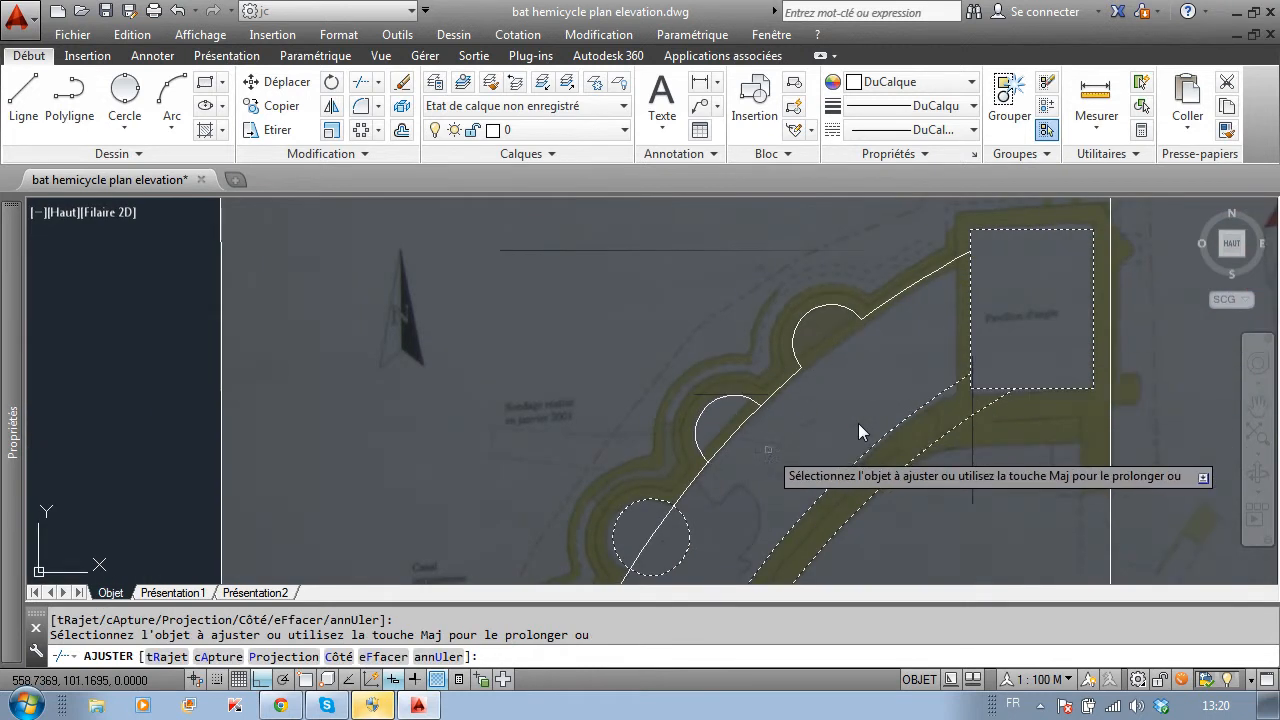
{"action": "left_click", "coordinate": [735, 432]}
- Trim the inner halves of the remaining three small circles and the outer-arc pieces inside them to complete the scalloped niches
{"action": "left_click", "coordinate": [686, 545]}
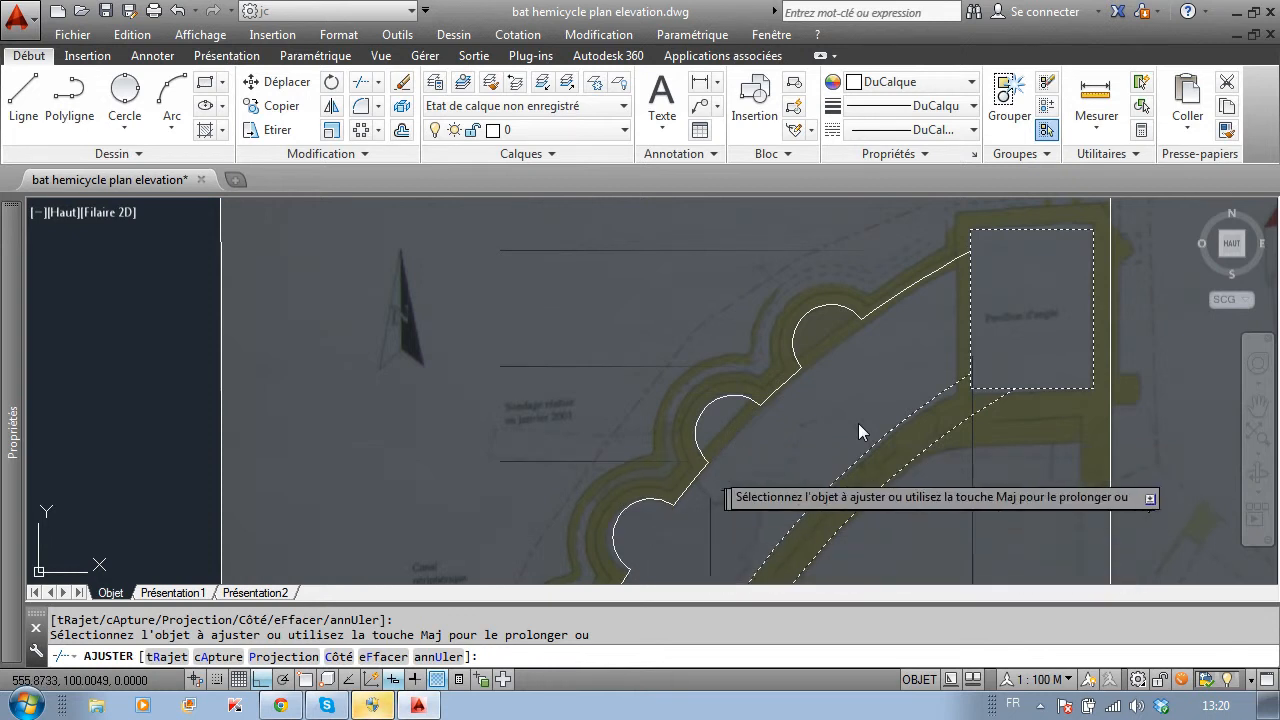
{"action": "scroll", "coordinate": [858, 431], "scroll_direction": "down", "scroll_amount": 3}
{"action": "middle_click_drag", "start_coordinate": [746, 441], "coordinate": [776, 363]}
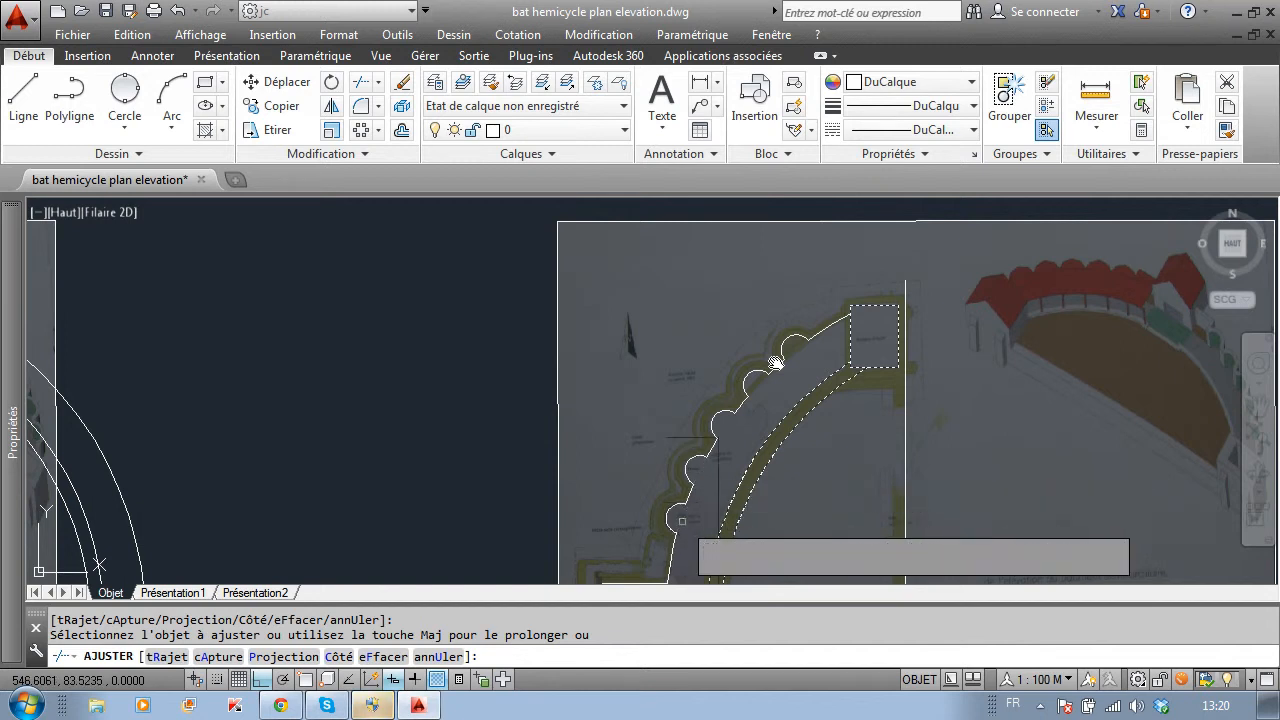
{"action": "scroll", "coordinate": [776, 363], "scroll_direction": "up", "scroll_amount": 5}
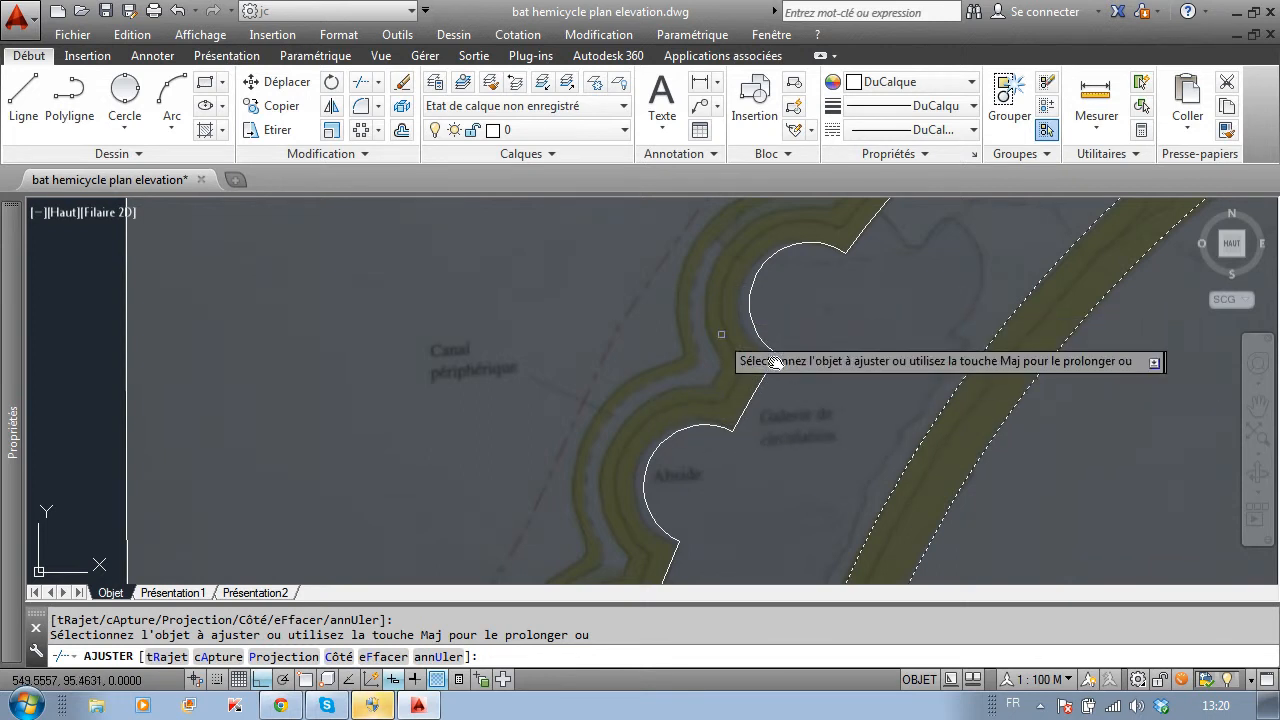
{"action": "scroll", "coordinate": [776, 363], "scroll_direction": "down", "scroll_amount": 5}
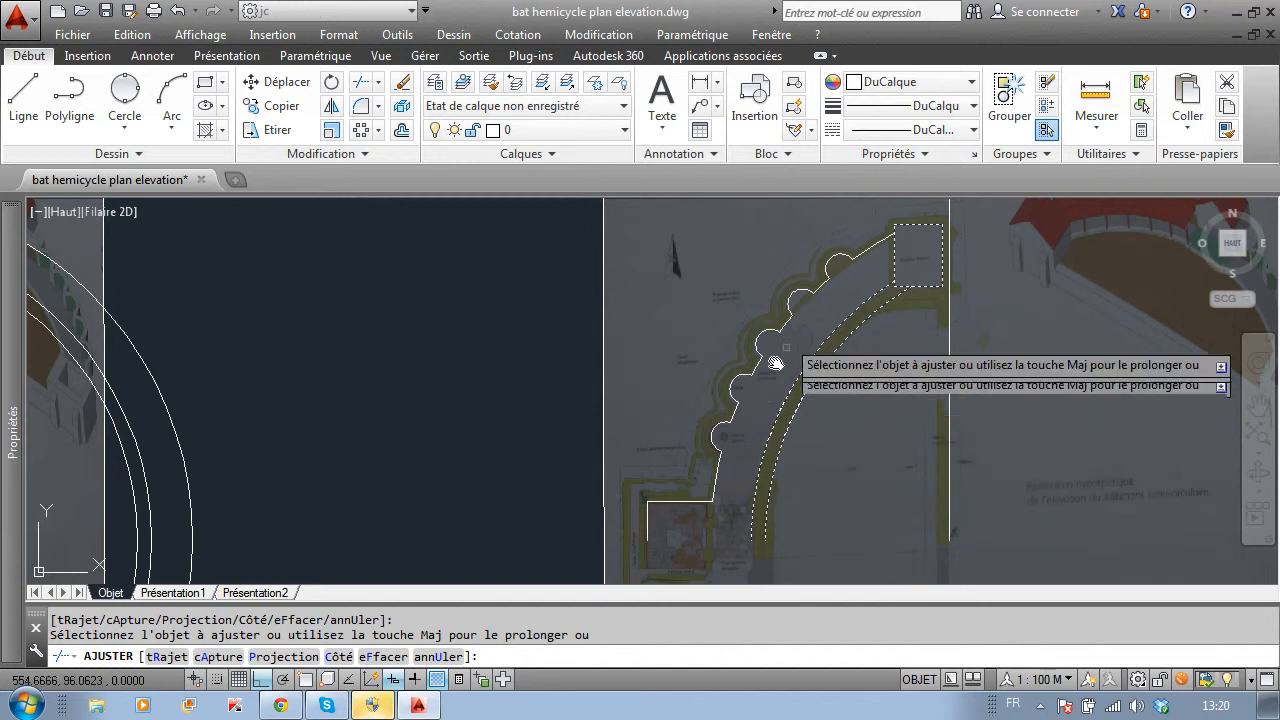
{"action": "scroll", "coordinate": [776, 363], "scroll_direction": "up", "scroll_amount": 5}
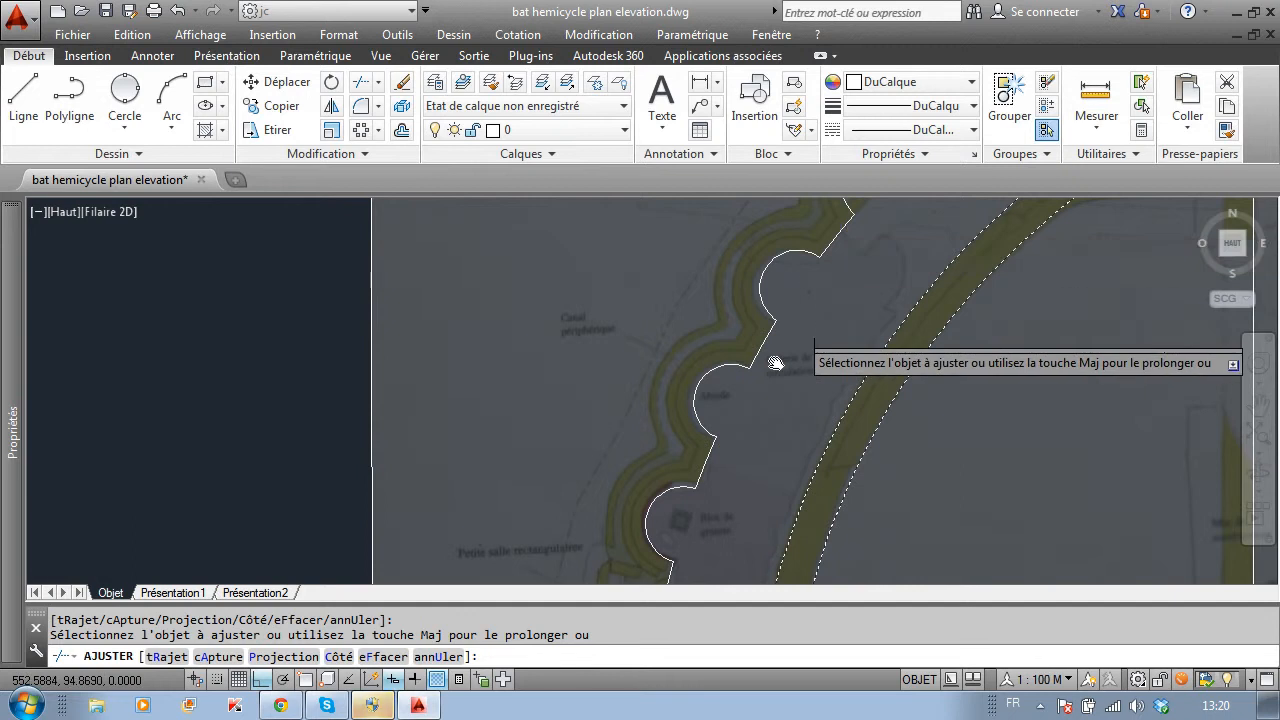
{"action": "scroll", "coordinate": [776, 363], "scroll_direction": "down", "scroll_amount": 4}
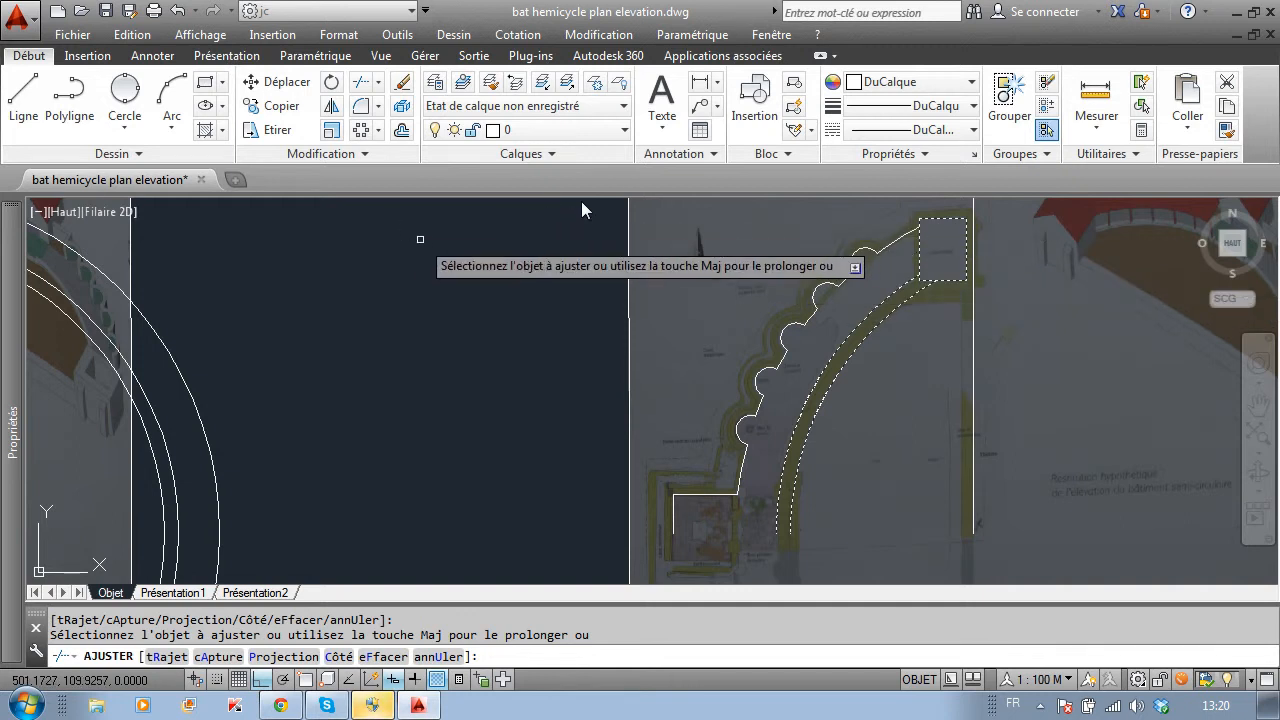
{"action": "key", "text": "Escape"}
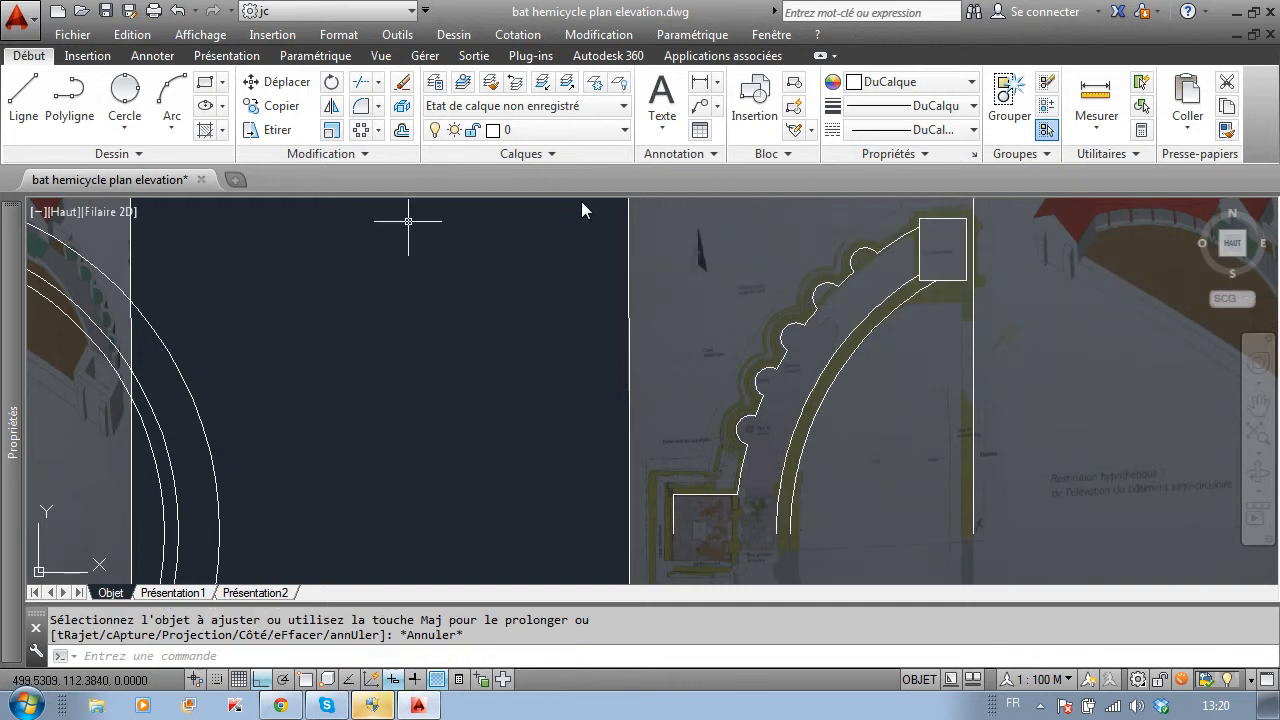
- Convert the niche arcs and outer-arc segments to polylines and join them with the lower-left rectangle's outline into one polyline, using a 0 join distance
{"action": "left_click", "coordinate": [344, 158]}
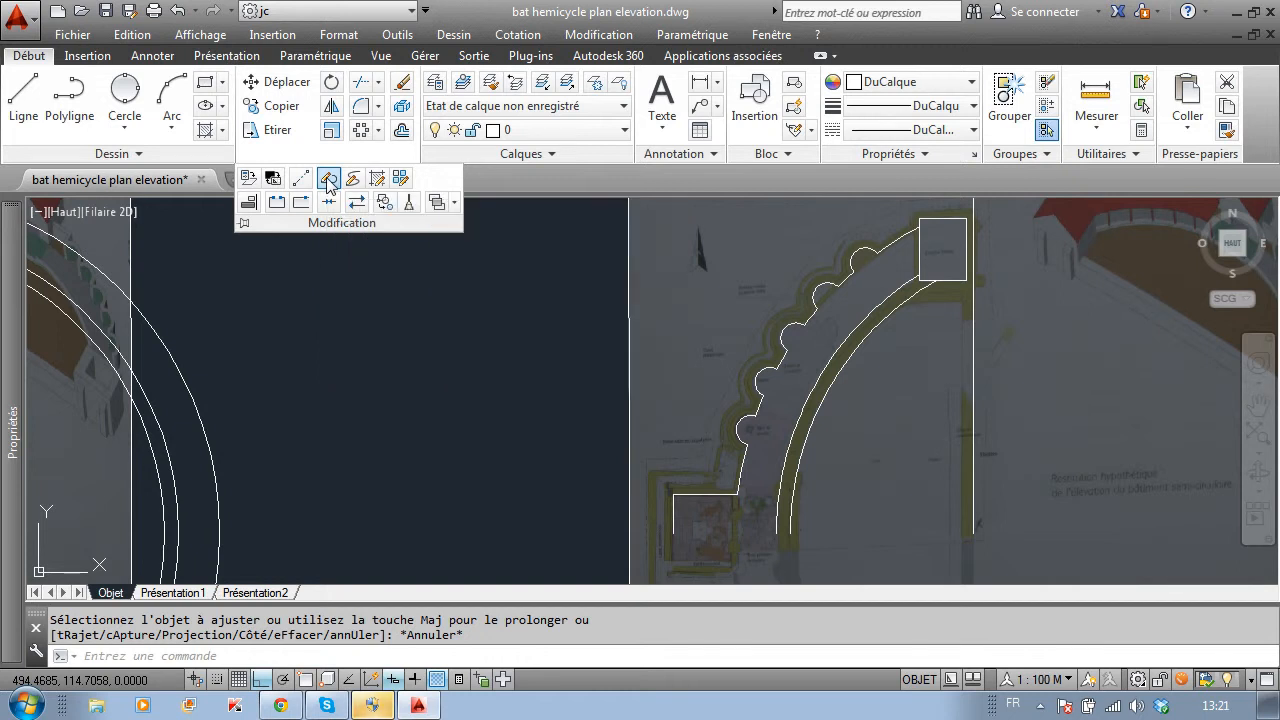
{"action": "left_click", "coordinate": [329, 179]}
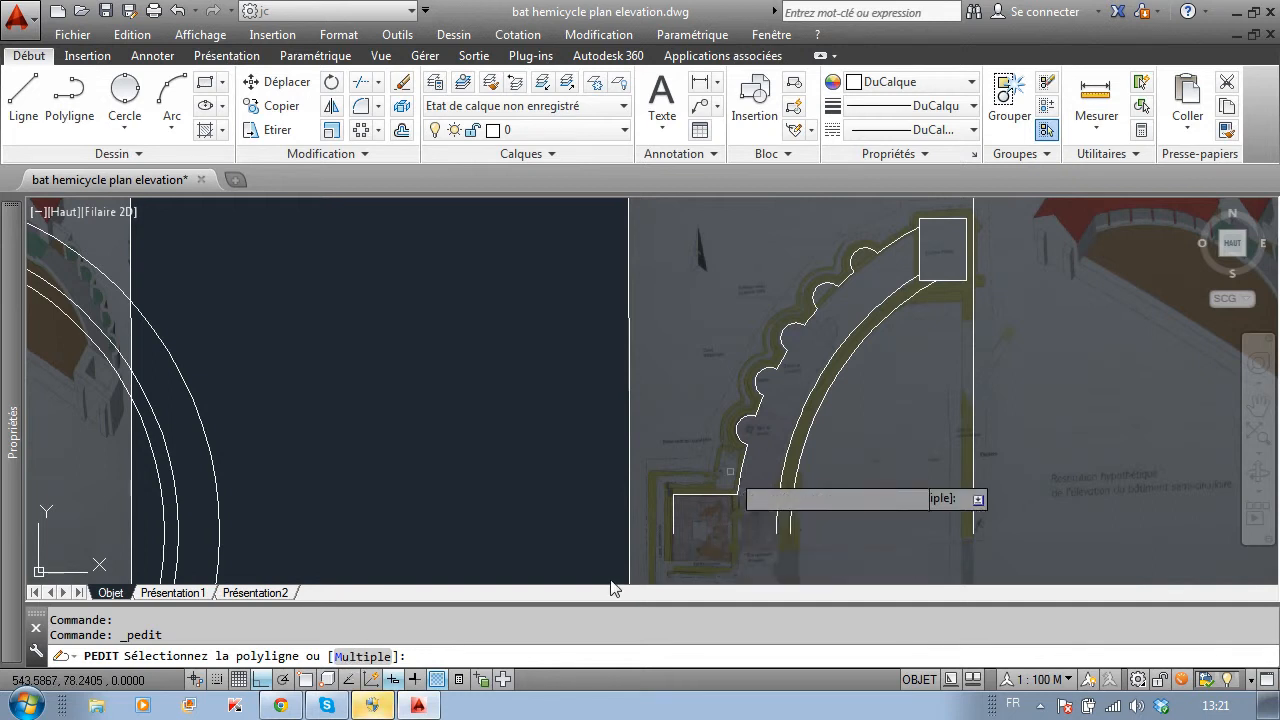
{"action": "type", "text": "m"}
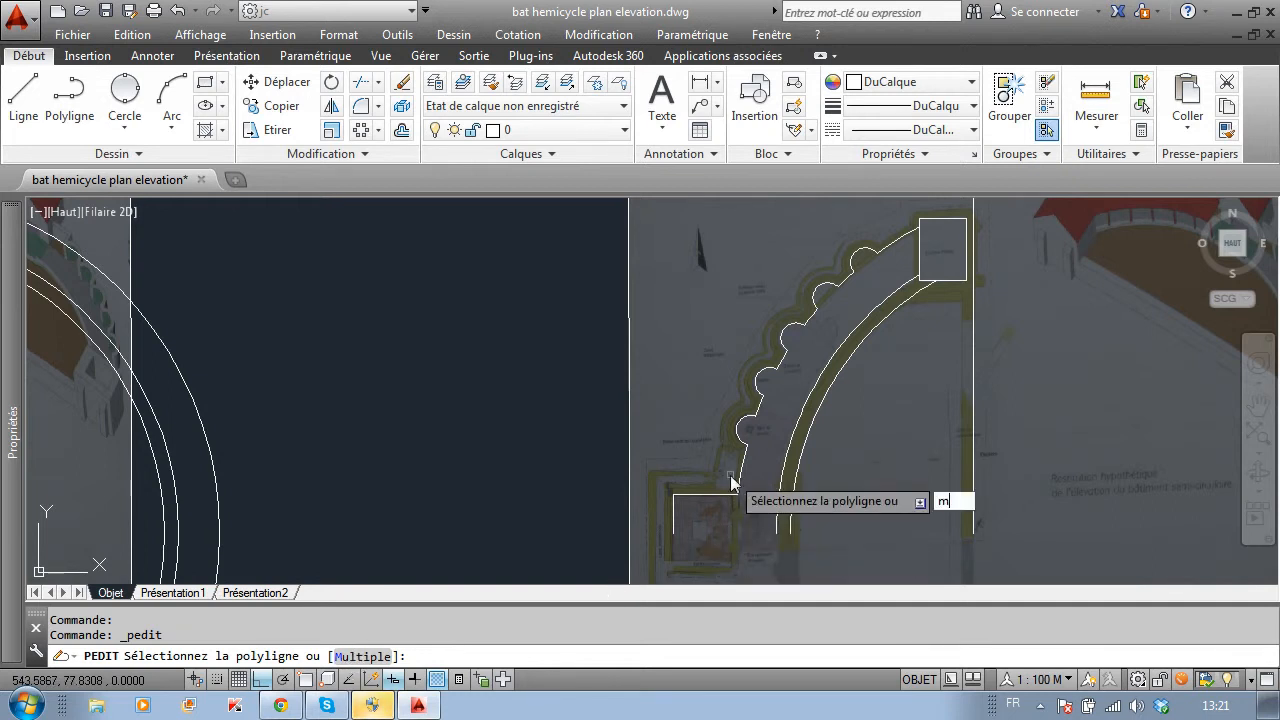
{"action": "key", "text": "Return"}
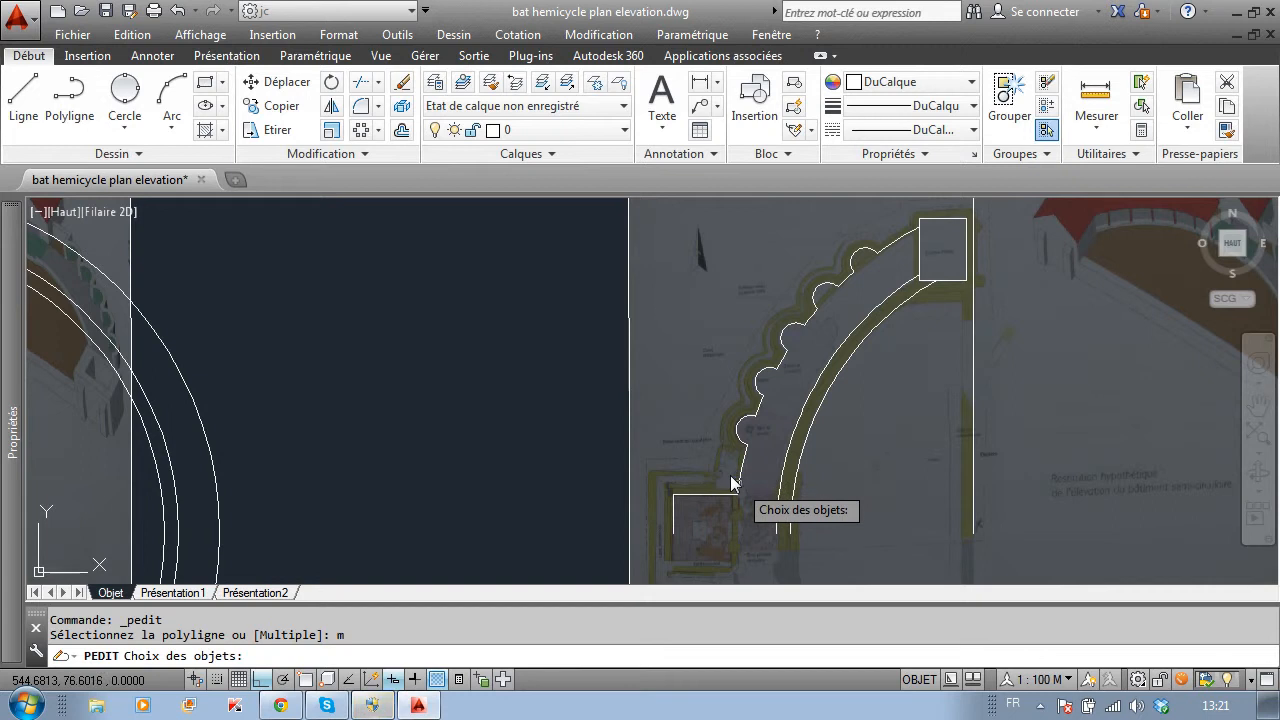
{"action": "left_click", "coordinate": [731, 484]}
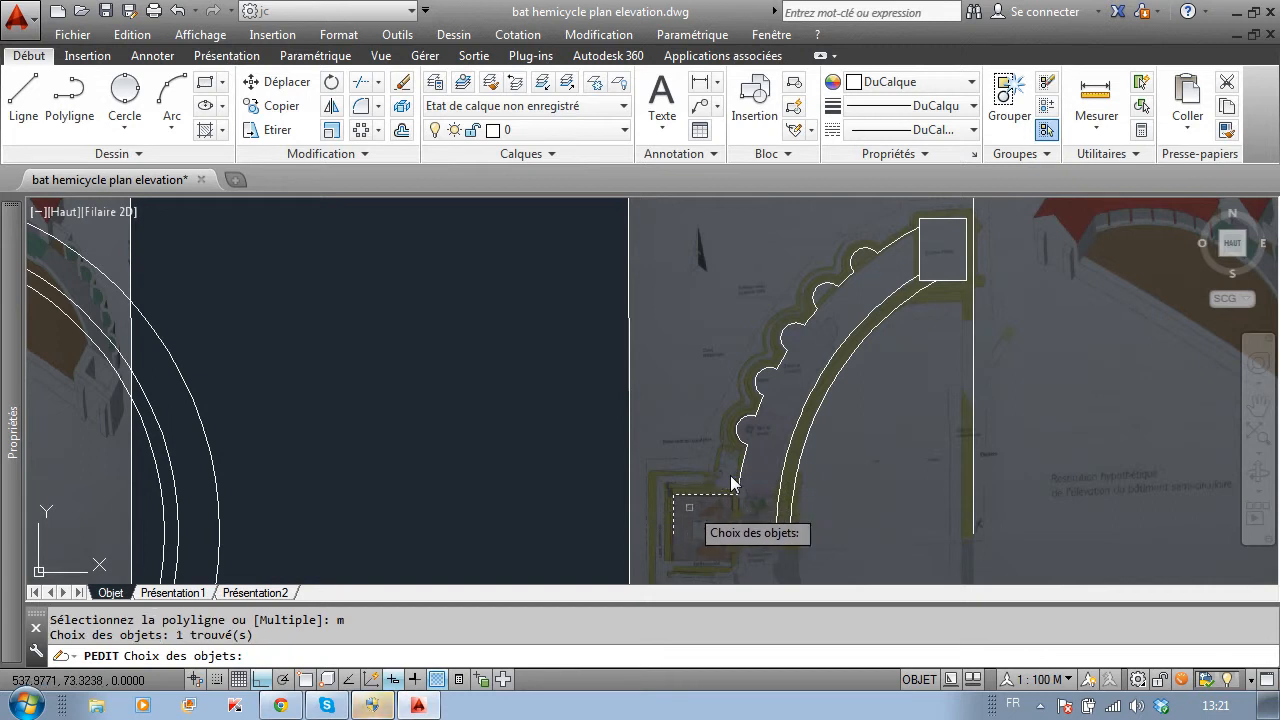
{"action": "left_click", "coordinate": [743, 484]}
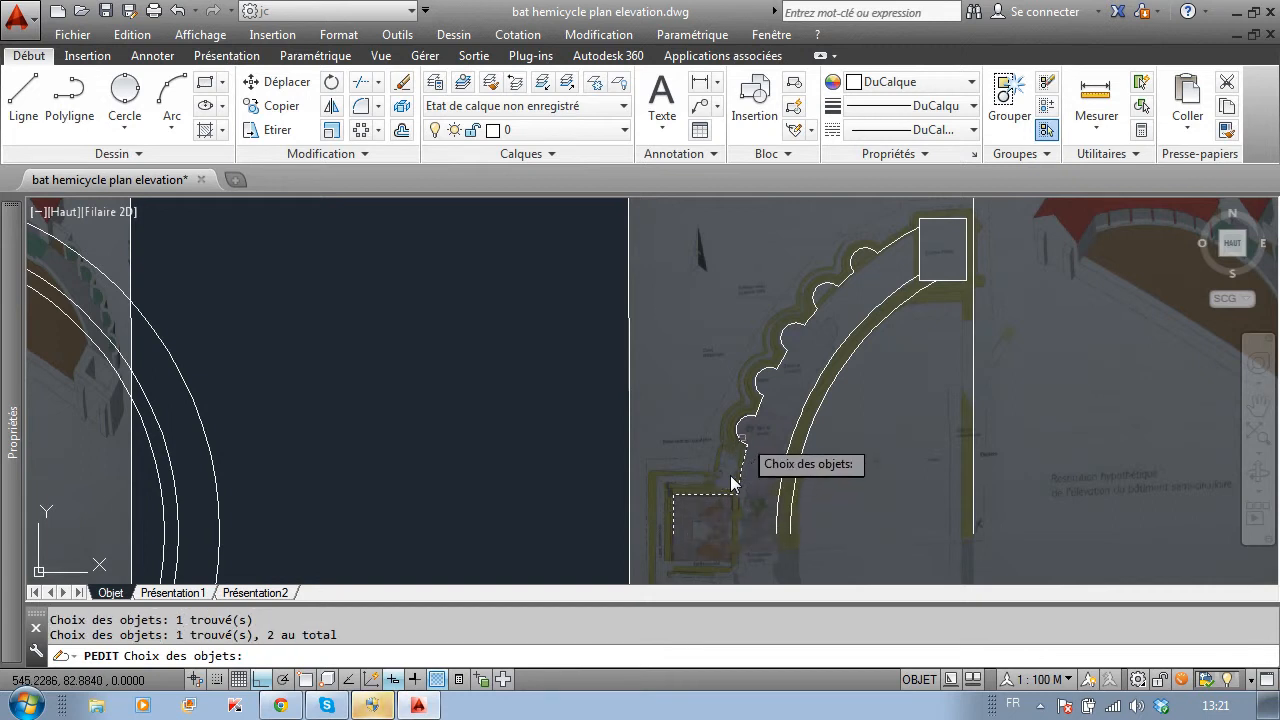
{"action": "left_click", "coordinate": [742, 438]}
{"action": "left_click", "coordinate": [733, 428]}
{"action": "left_click", "coordinate": [760, 401]}
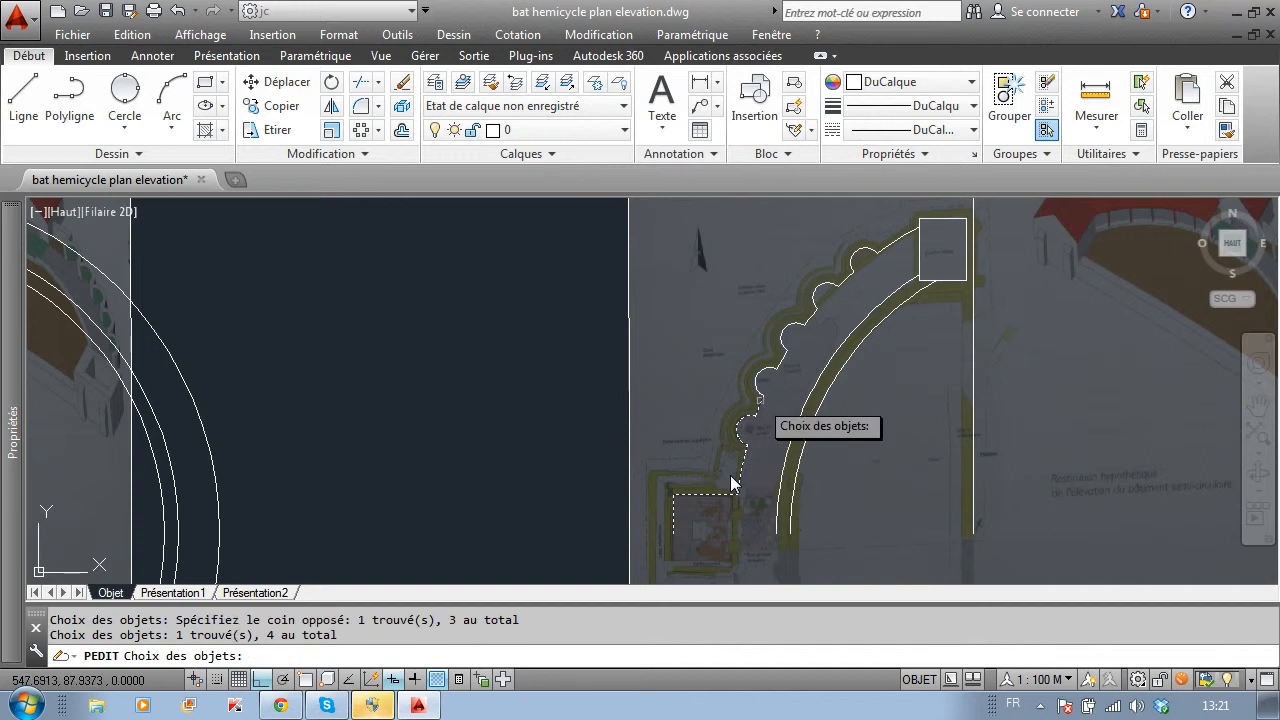
{"action": "left_click", "coordinate": [756, 385]}
{"action": "left_click", "coordinate": [803, 367]}
{"action": "left_click", "coordinate": [775, 292]}
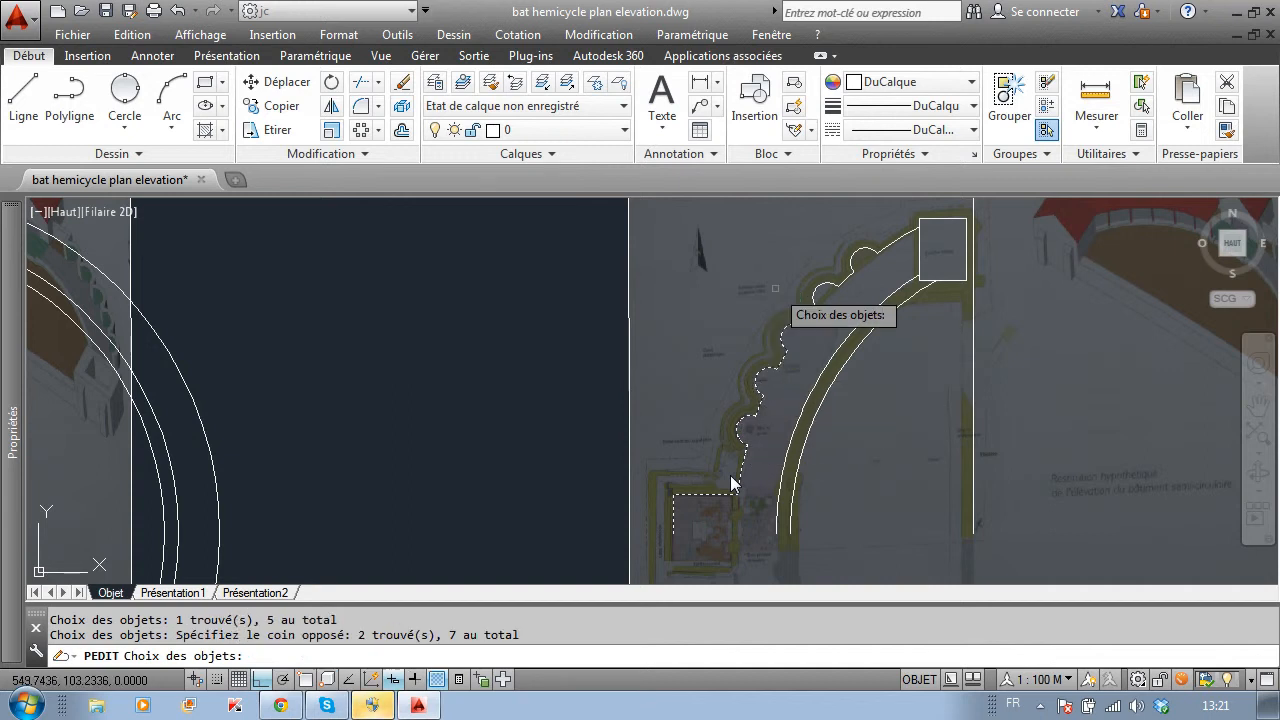
{"action": "left_click", "coordinate": [847, 306]}
{"action": "left_click", "coordinate": [802, 247]}
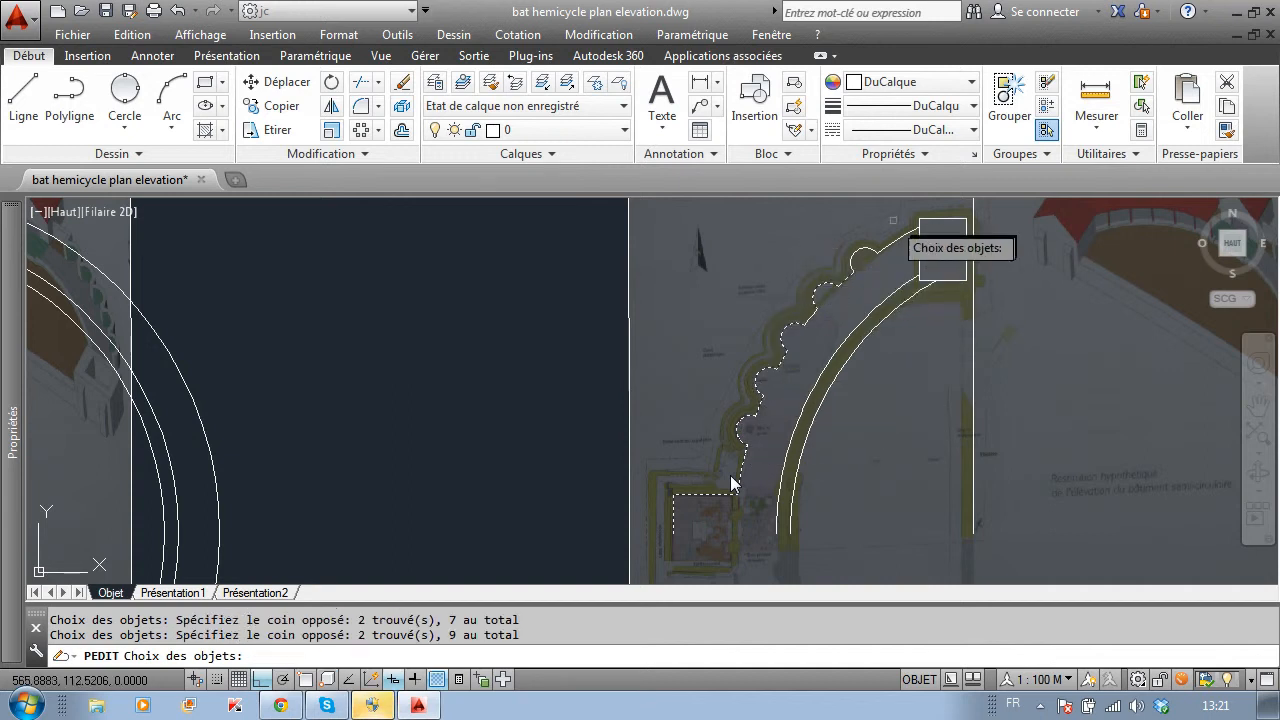
{"action": "left_click", "coordinate": [877, 250]}
{"action": "left_click", "coordinate": [892, 243]}
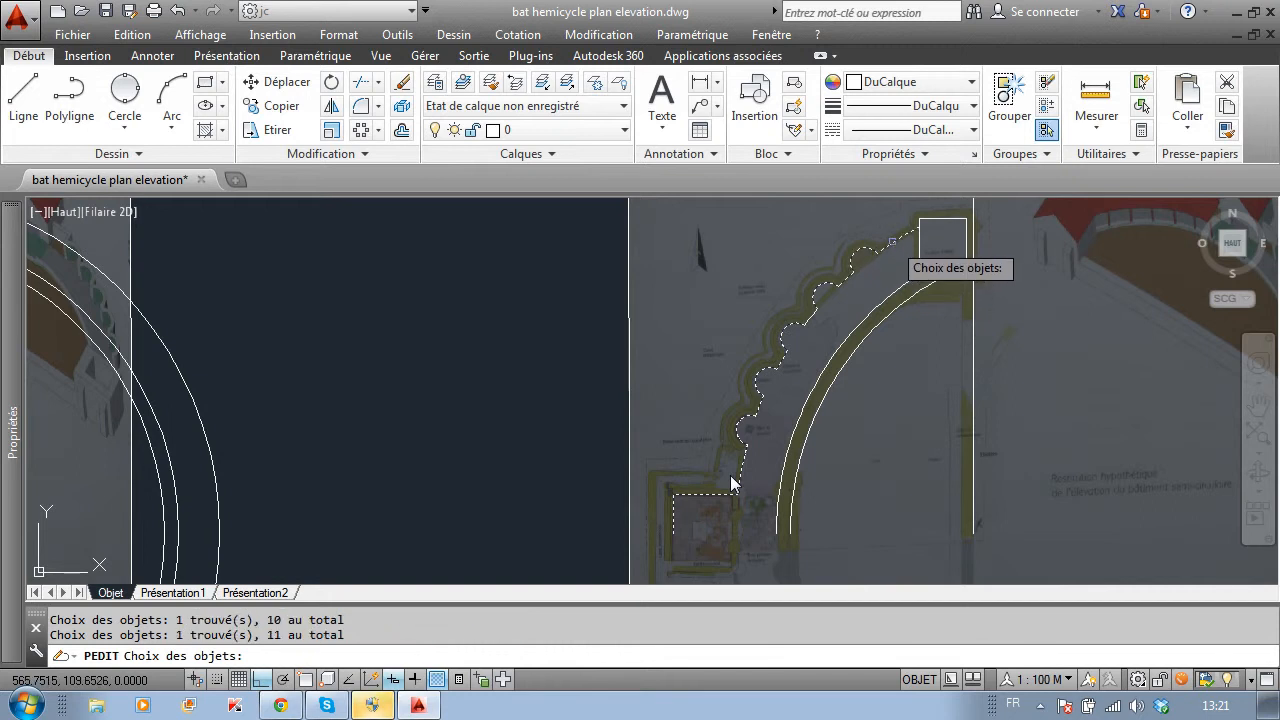
{"action": "left_click", "coordinate": [813, 317]}
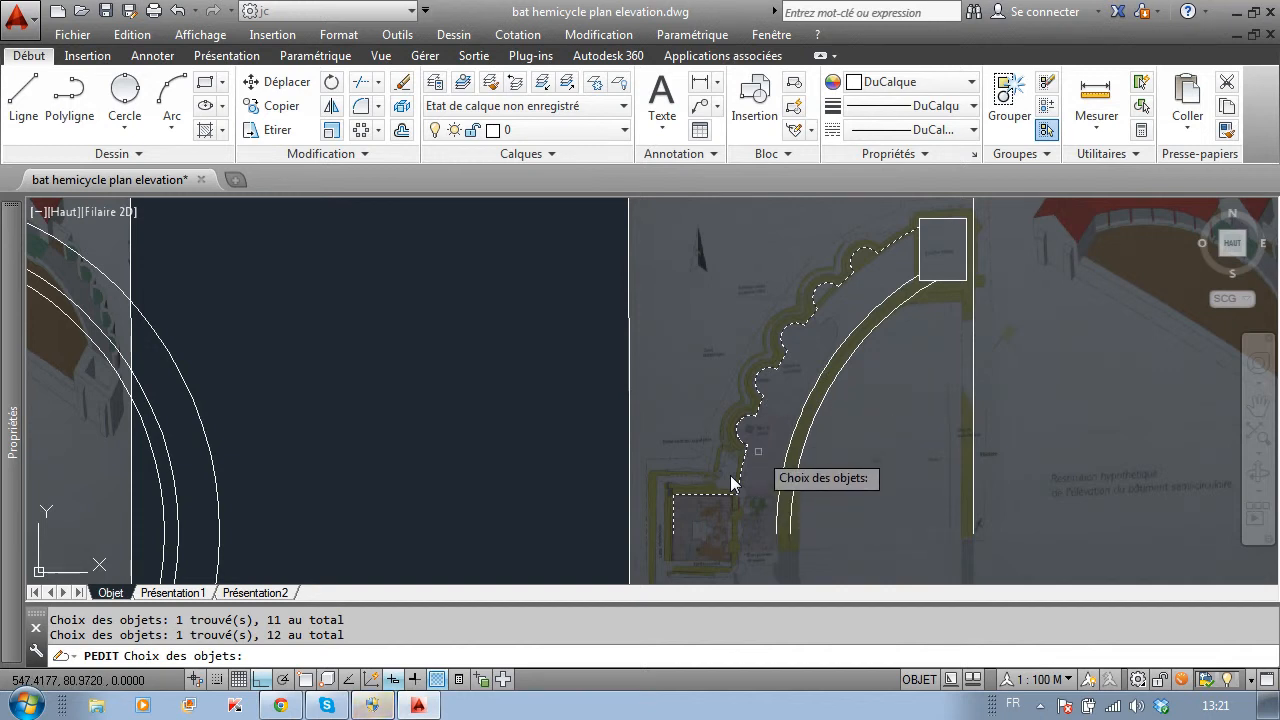
{"action": "key", "text": "Return"}
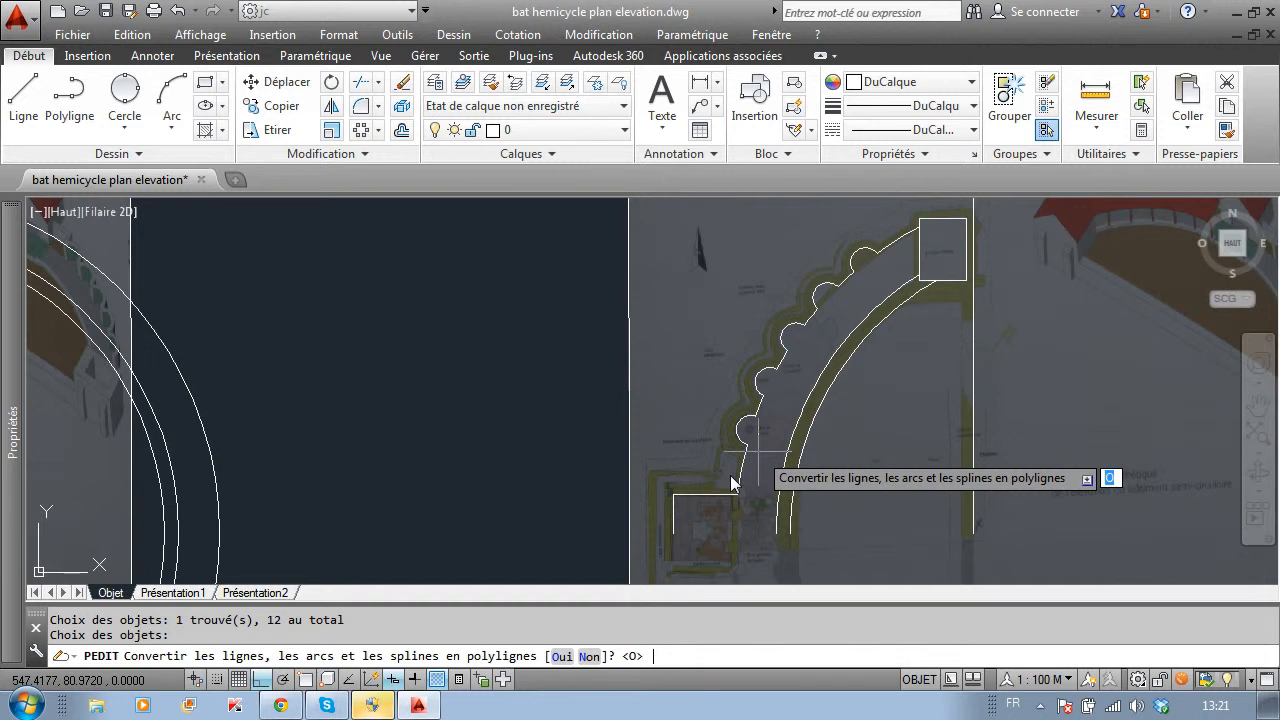
{"action": "key", "text": "Return"}
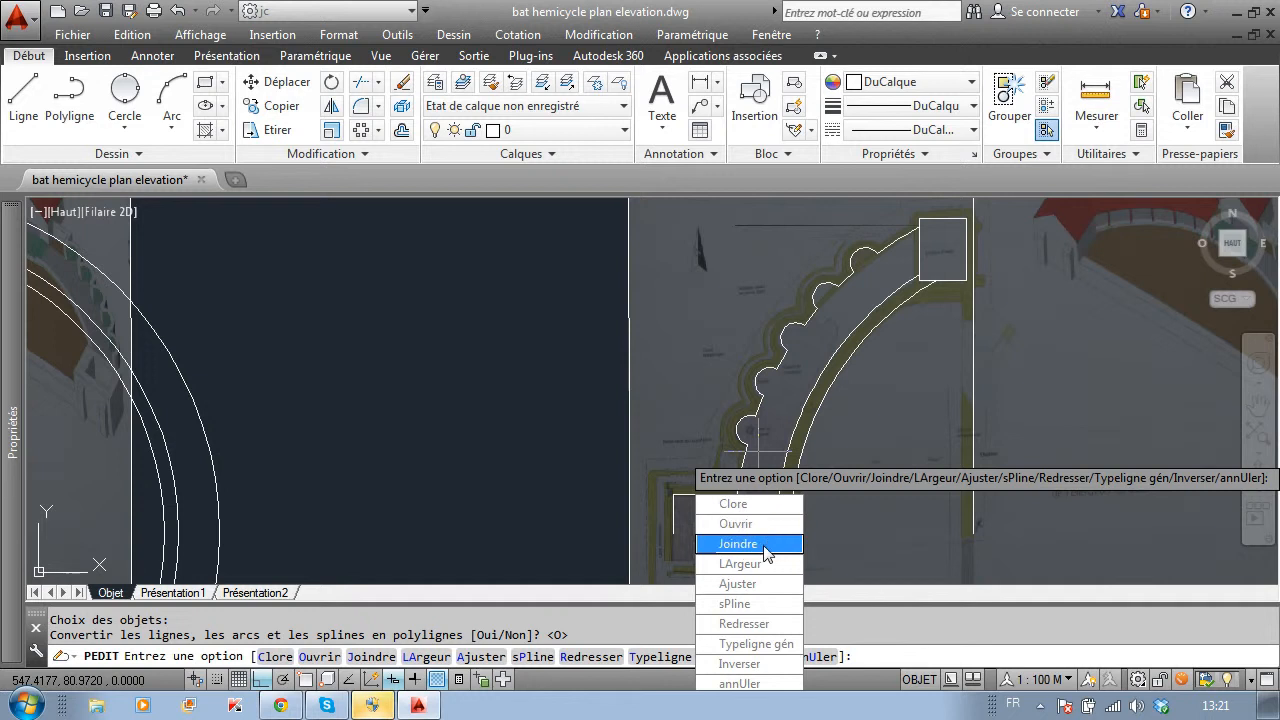
{"action": "left_click", "coordinate": [764, 546]}
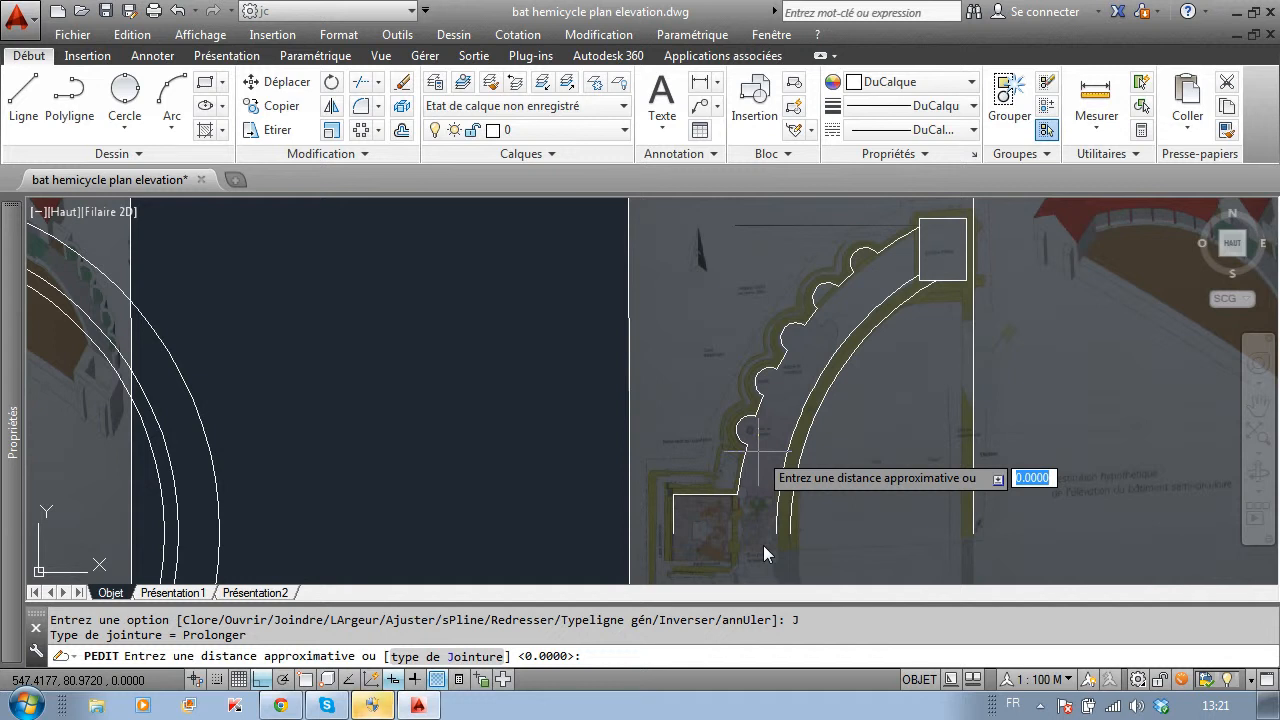
{"action": "key", "text": "Return"}
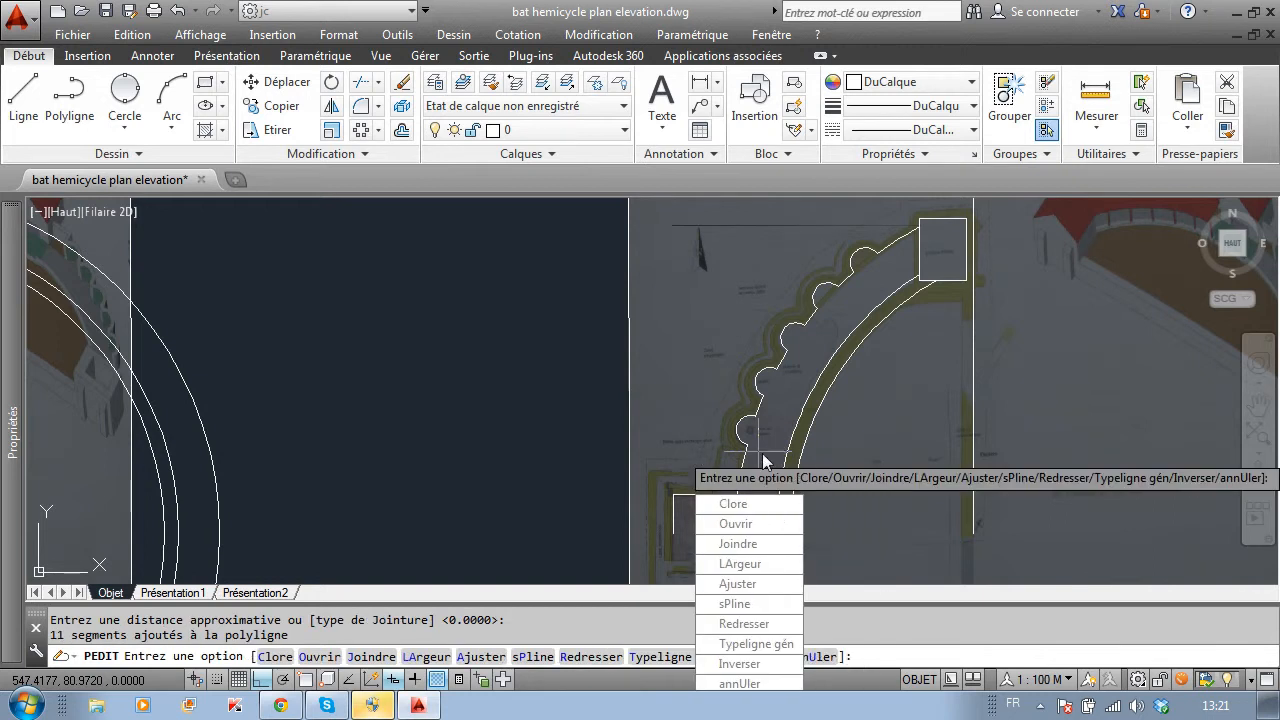
{"action": "key", "text": "Escape"}
- Select the joined scalloped outline and examine its continuity along the niches against the scanned plan
{"action": "left_click", "coordinate": [745, 425]}
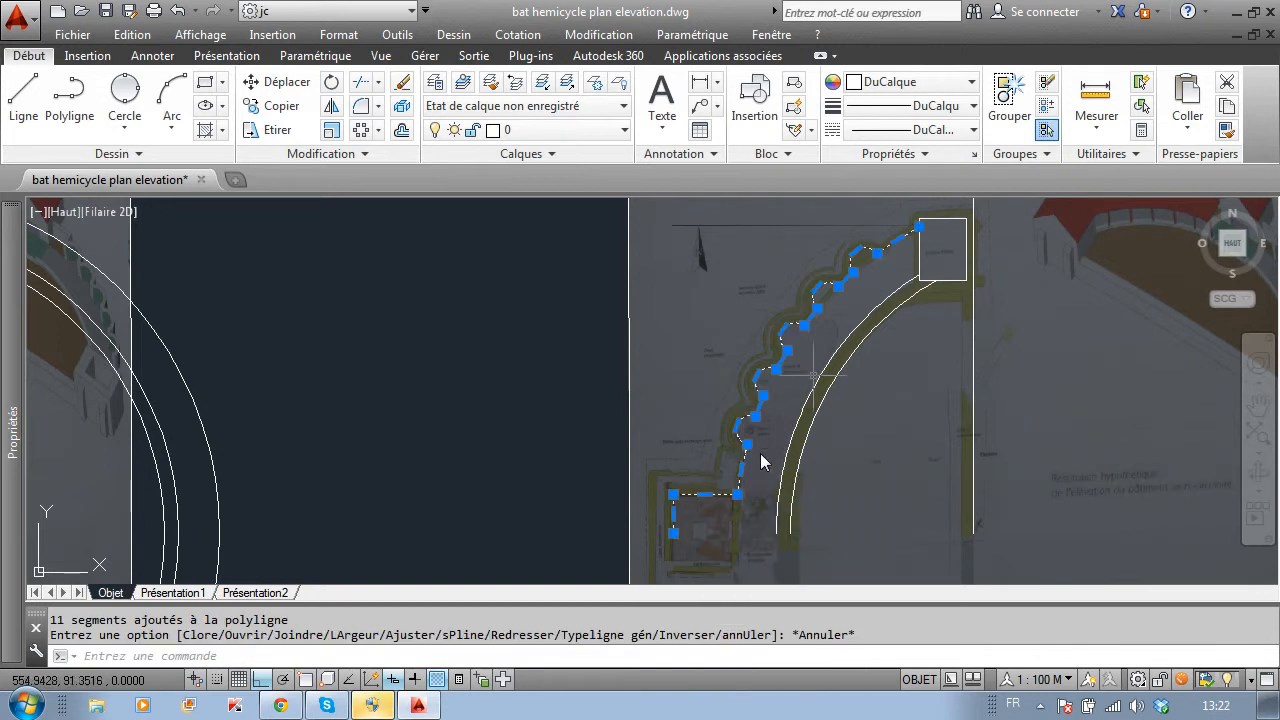
{"action": "scroll", "coordinate": [897, 248], "scroll_direction": "up", "scroll_amount": 4}
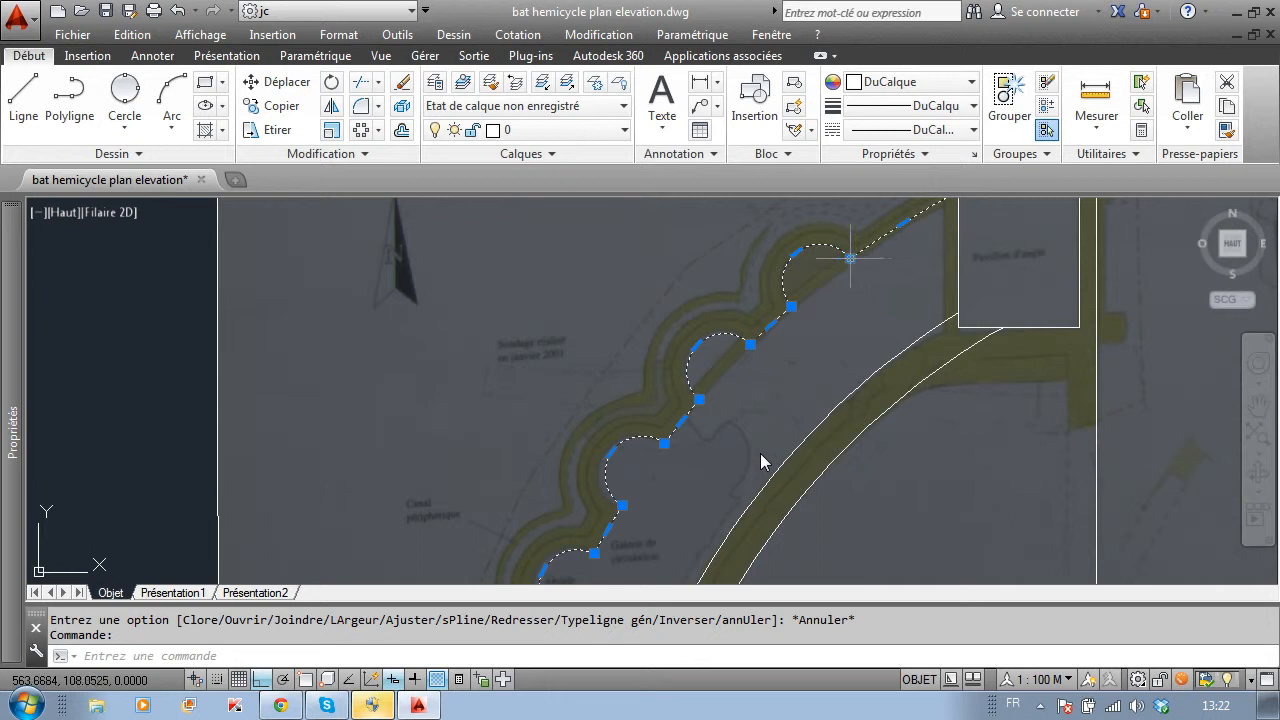
{"action": "scroll", "coordinate": [794, 348], "scroll_direction": "down", "scroll_amount": 2}
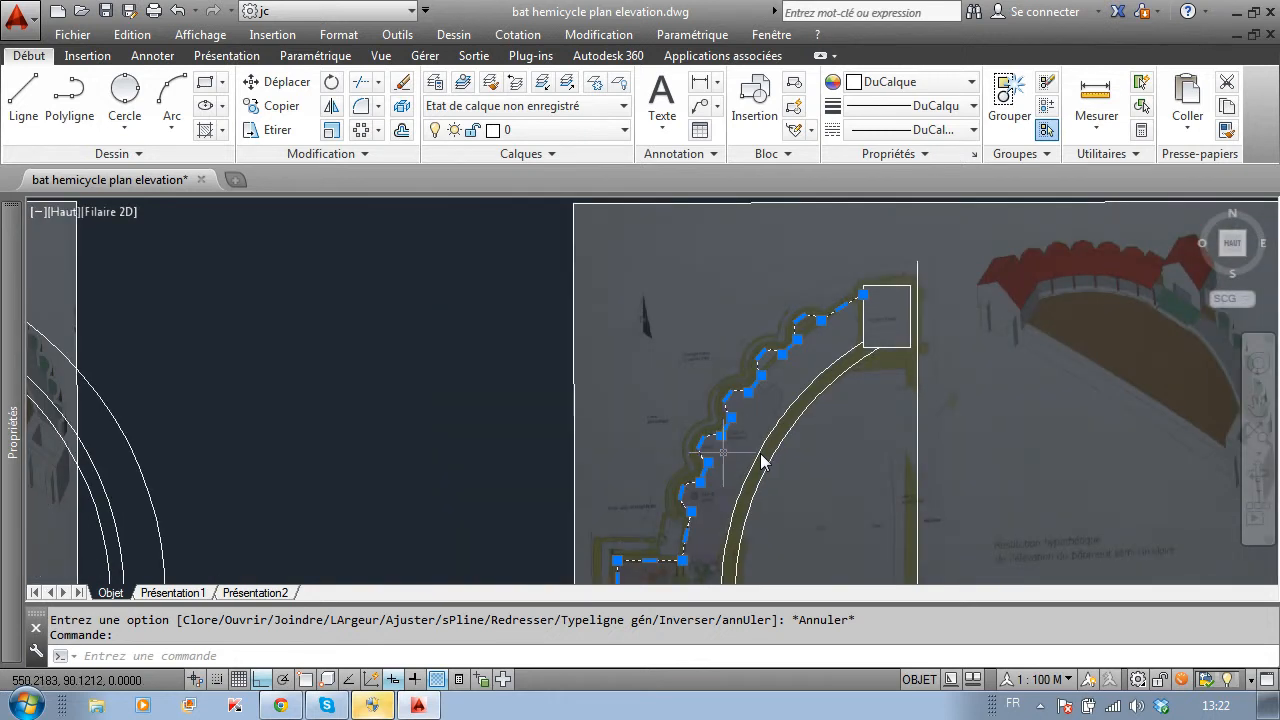
{"action": "scroll", "coordinate": [760, 460], "scroll_direction": "up", "scroll_amount": 2}
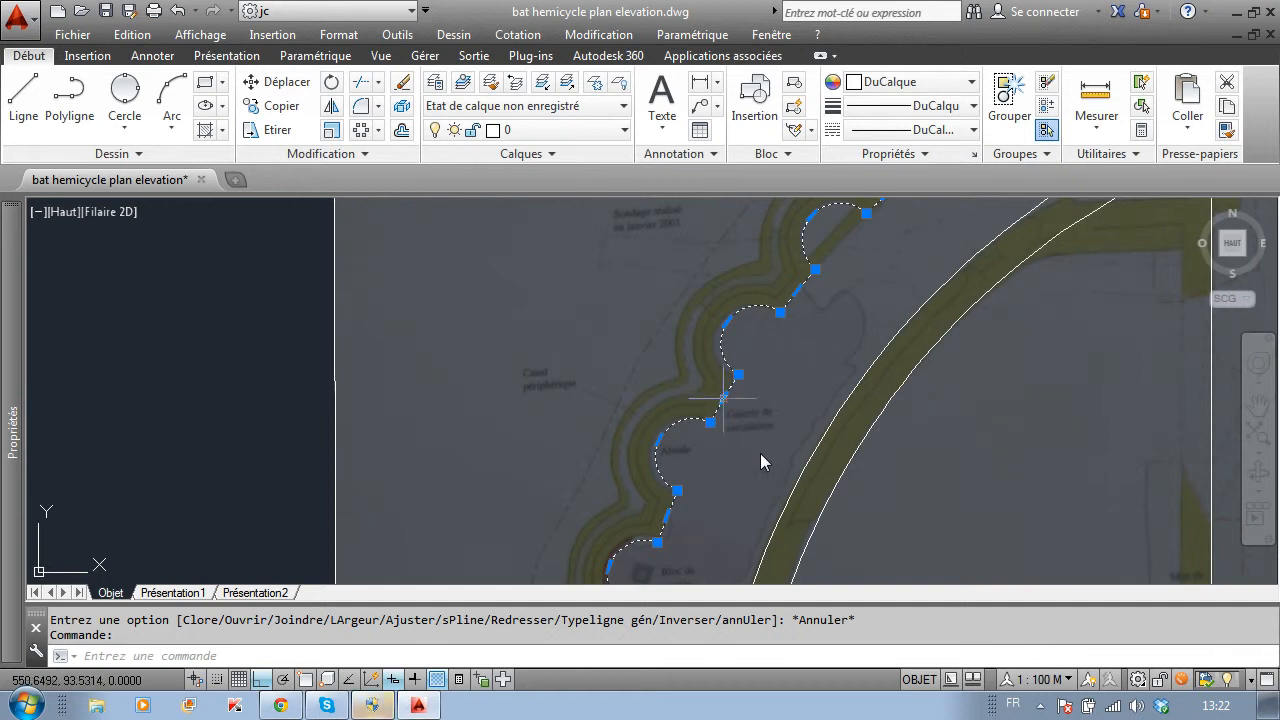
{"action": "scroll", "coordinate": [760, 456], "scroll_direction": "up", "scroll_amount": 2}
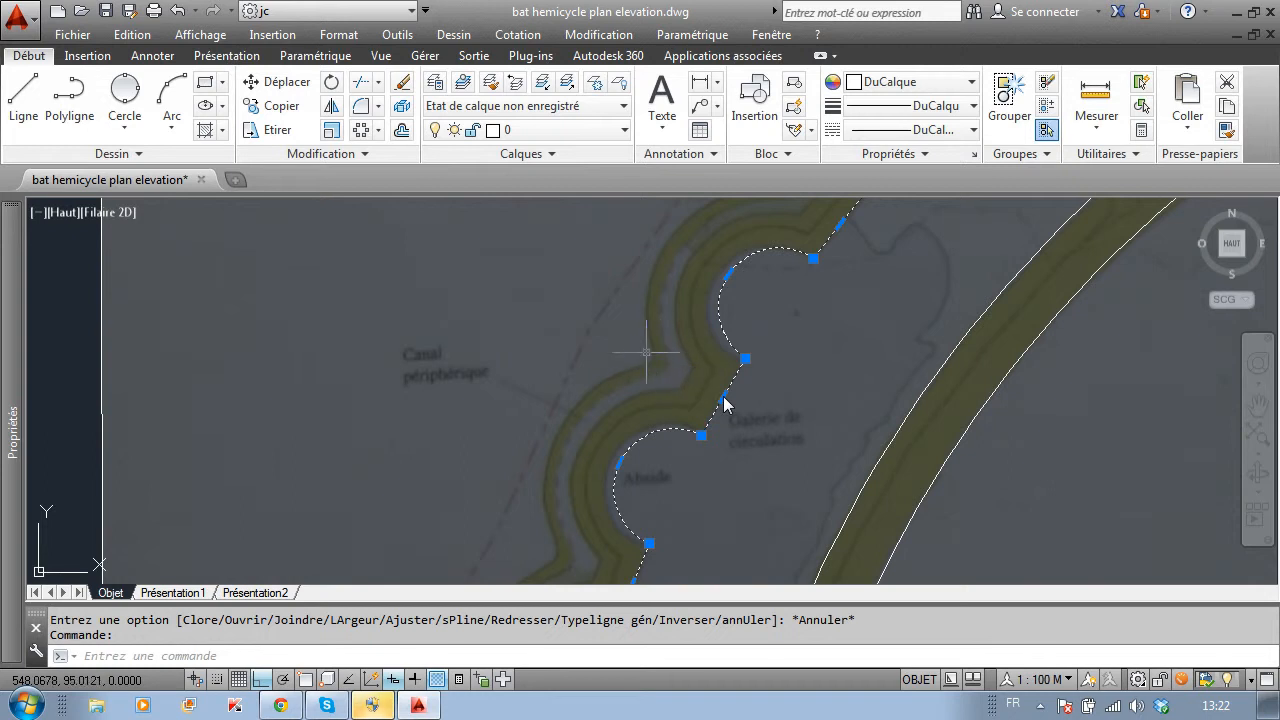
{"action": "scroll", "coordinate": [723, 397], "scroll_direction": "down", "scroll_amount": 5}
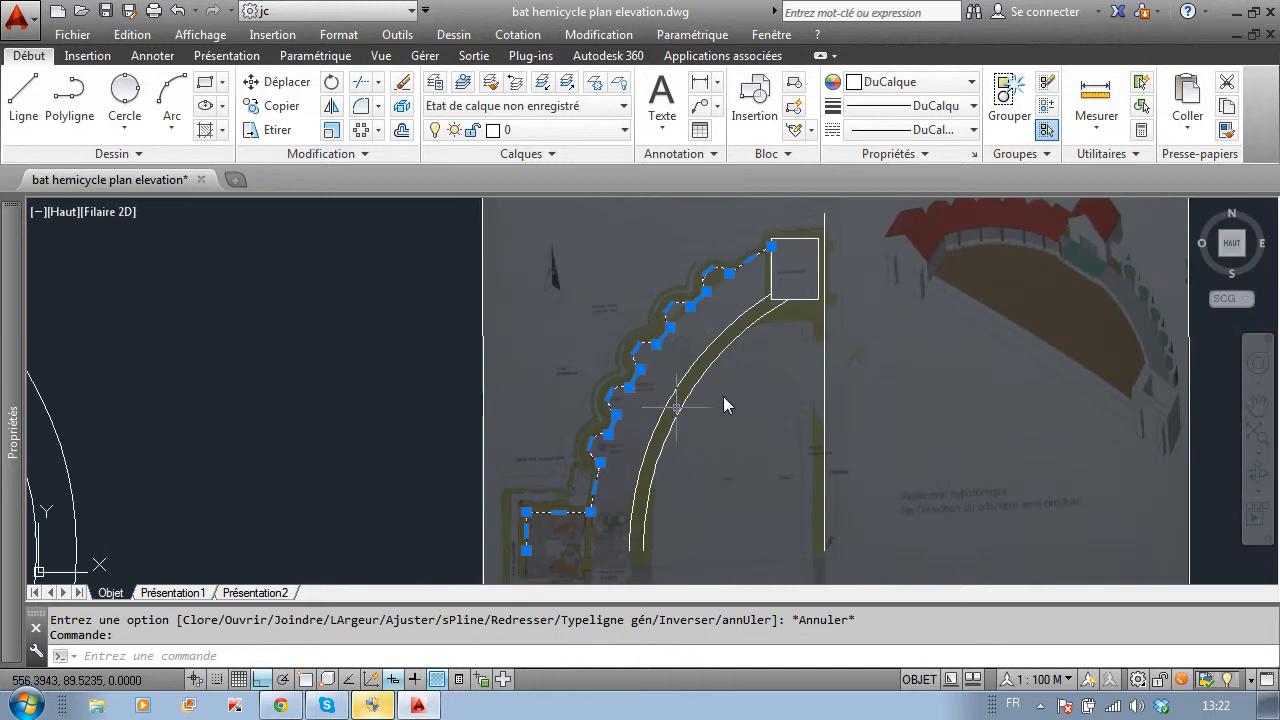
{"action": "scroll", "coordinate": [723, 397], "scroll_direction": "up", "scroll_amount": 3}
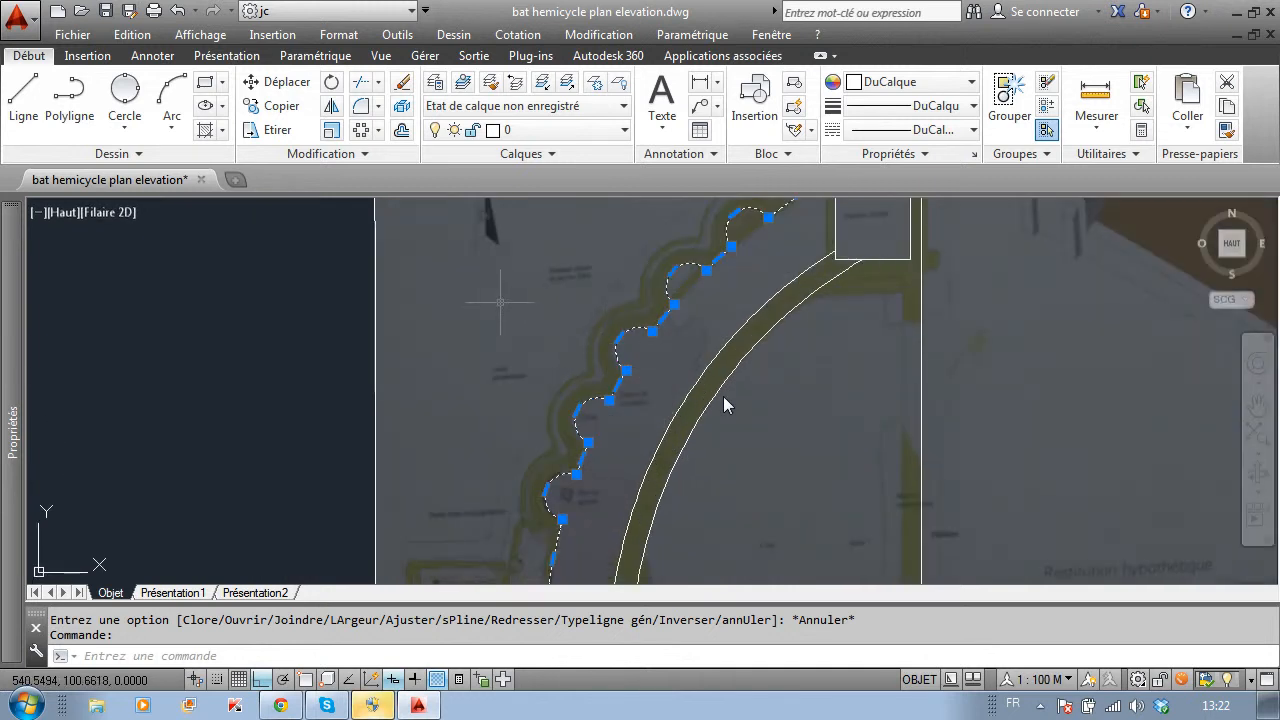
- Offset the joined scalloped outline outward by about 0.54 with Ortho off, picking the distance from the scanned wall's inner face to its middle line
{"action": "left_click", "coordinate": [401, 131]}
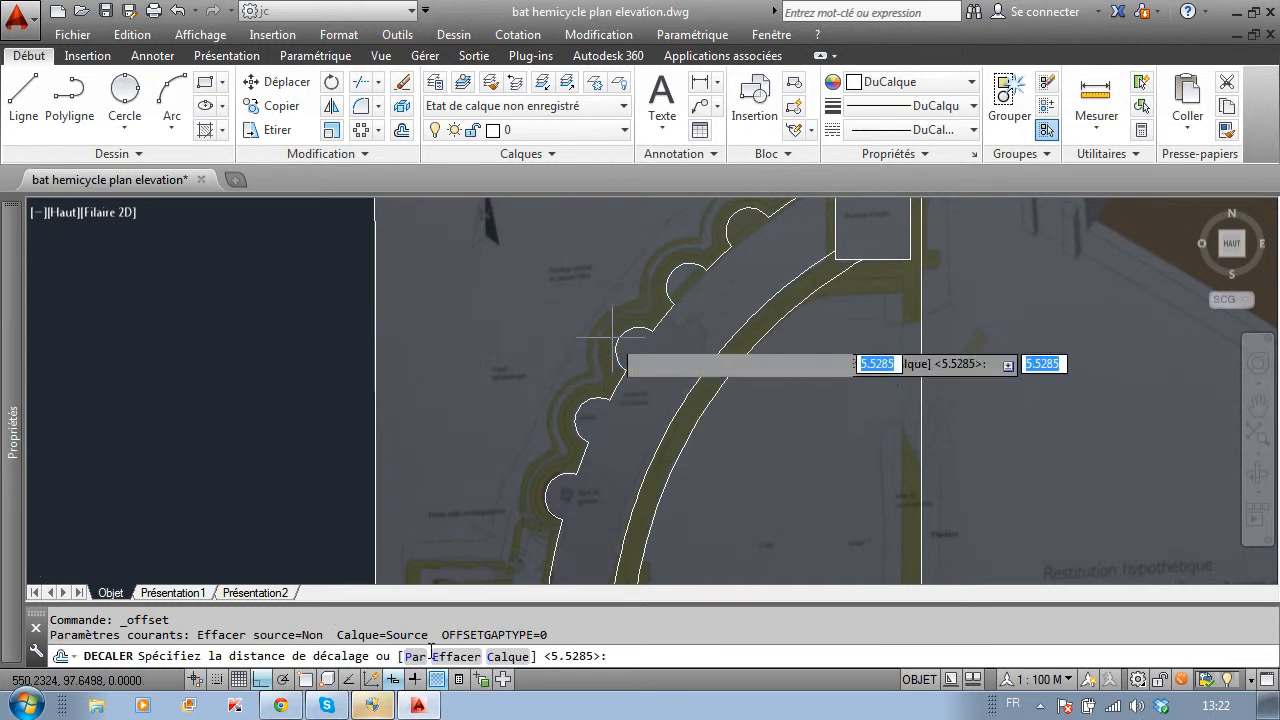
{"action": "scroll", "coordinate": [628, 340], "scroll_direction": "up", "scroll_amount": 4}
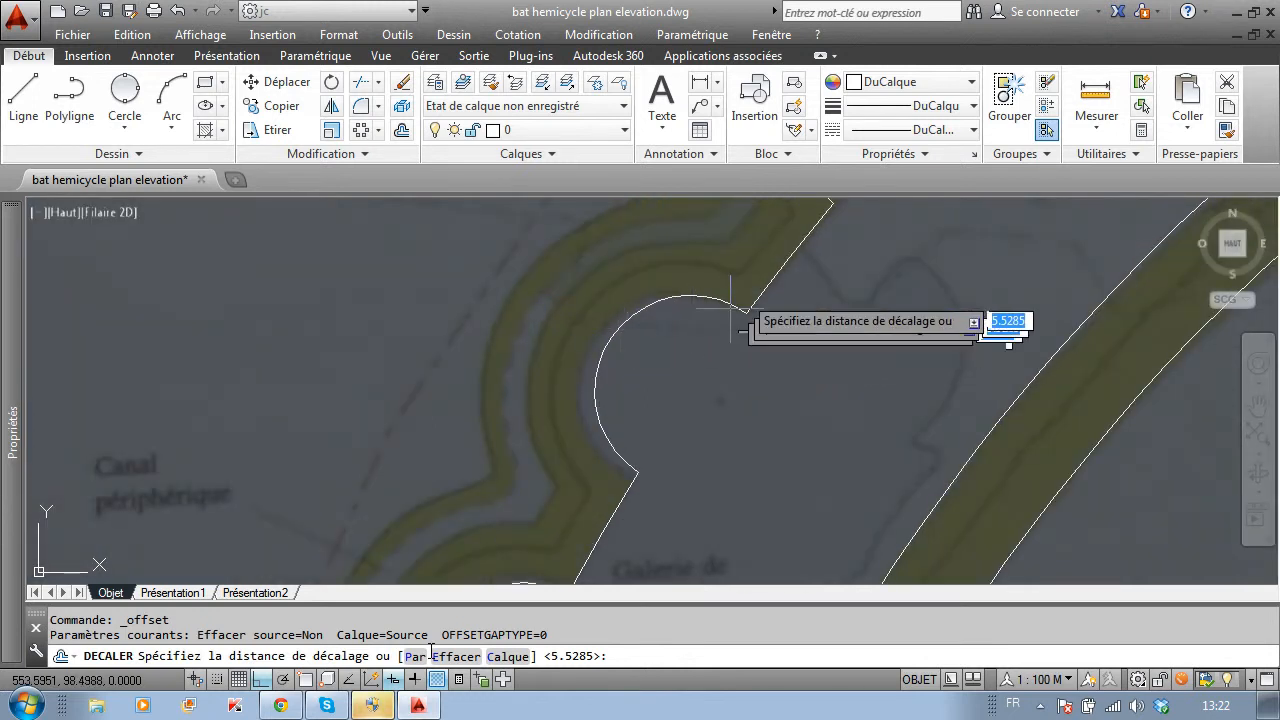
{"action": "left_click", "coordinate": [790, 257]}
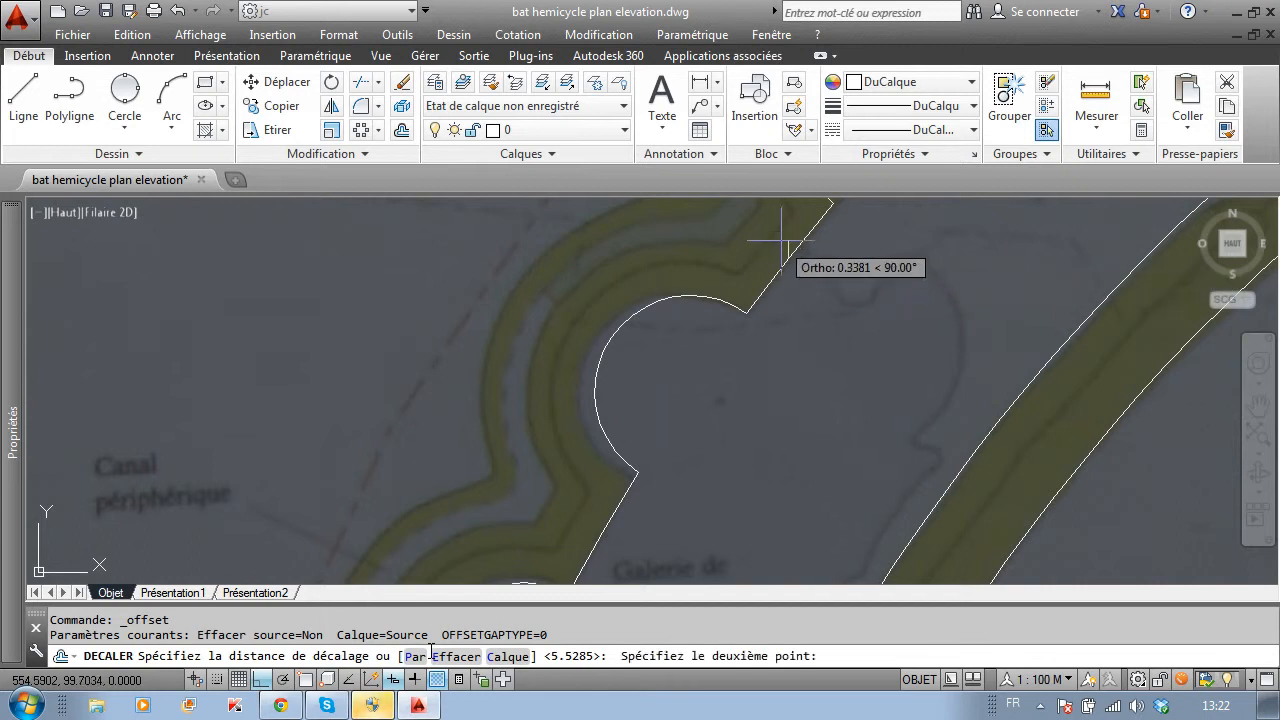
{"action": "left_click", "coordinate": [260, 679]}
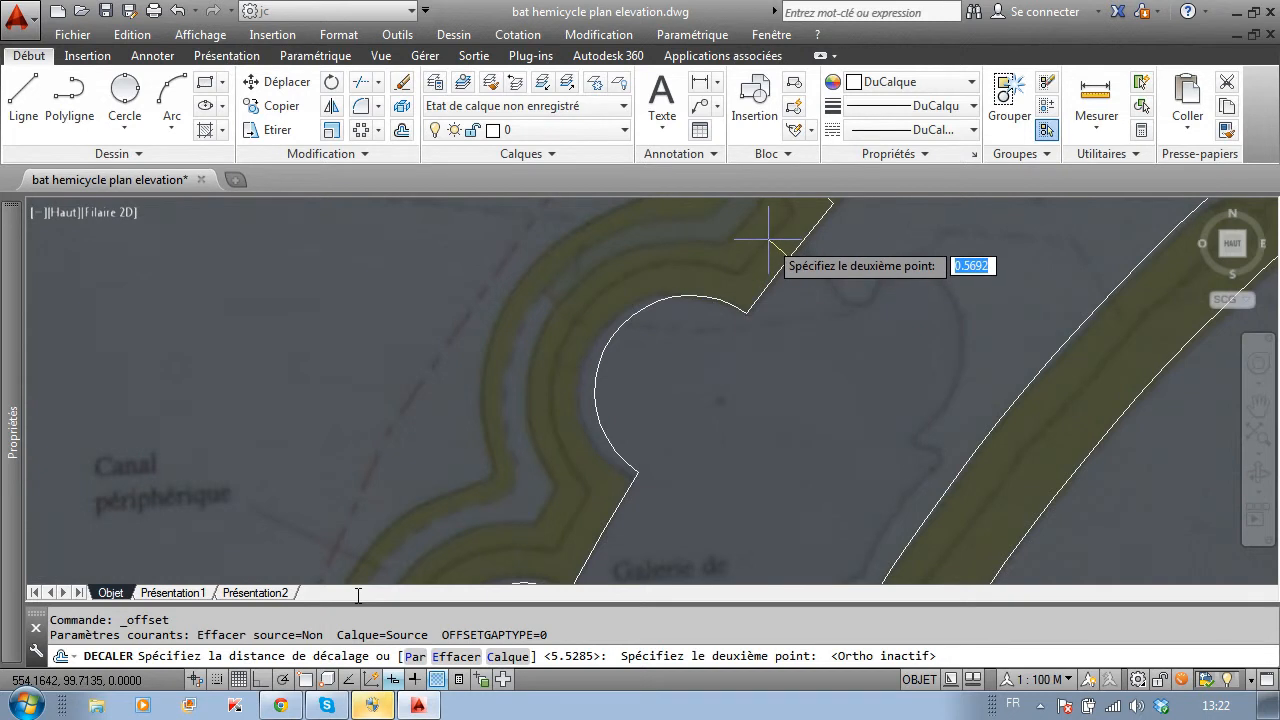
{"action": "scroll", "coordinate": [767, 250], "scroll_direction": "up", "scroll_amount": 3}
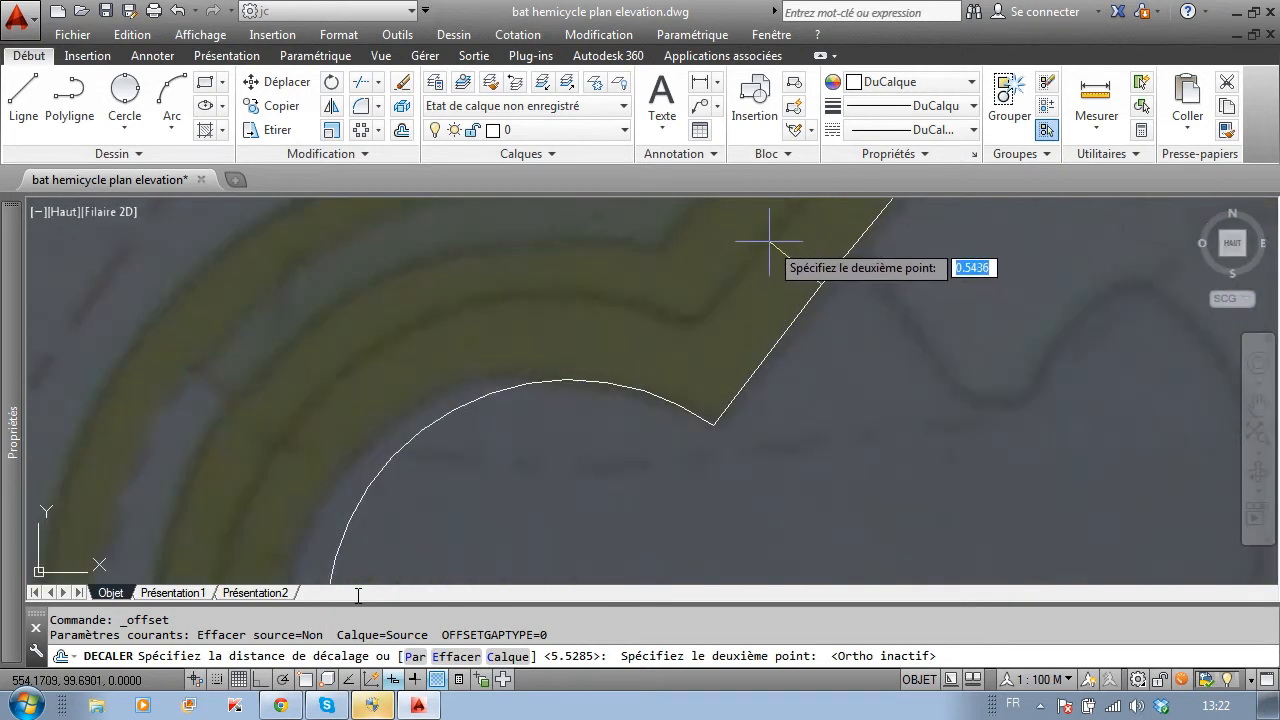
{"action": "left_click", "coordinate": [769, 240]}
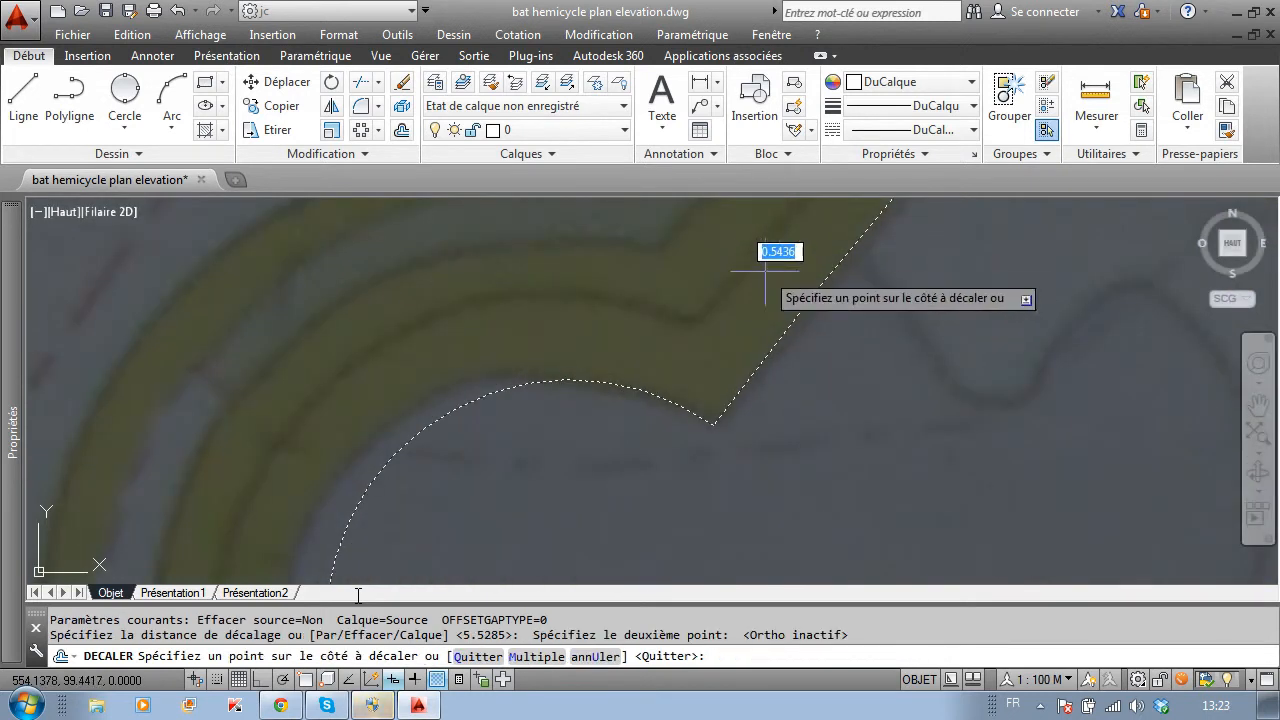
{"action": "left_click", "coordinate": [715, 254]}
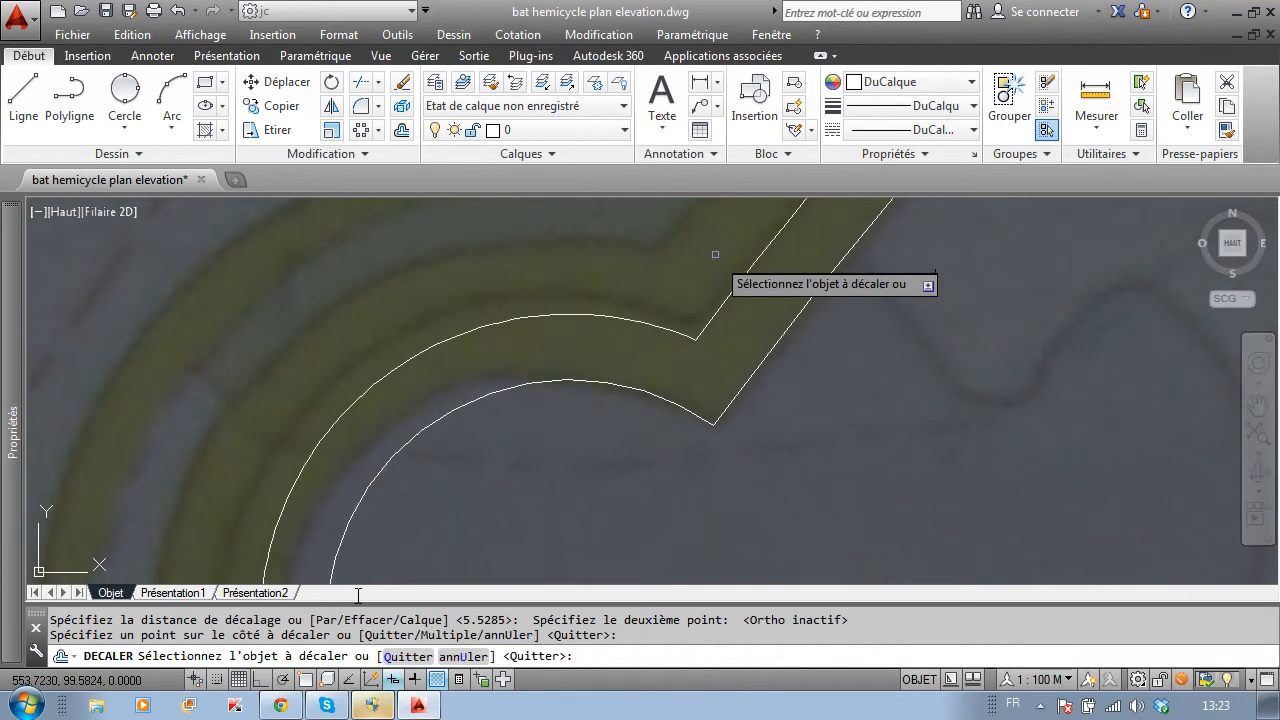
{"action": "middle_click_drag", "start_coordinate": [743, 329], "coordinate": [792, 470]}
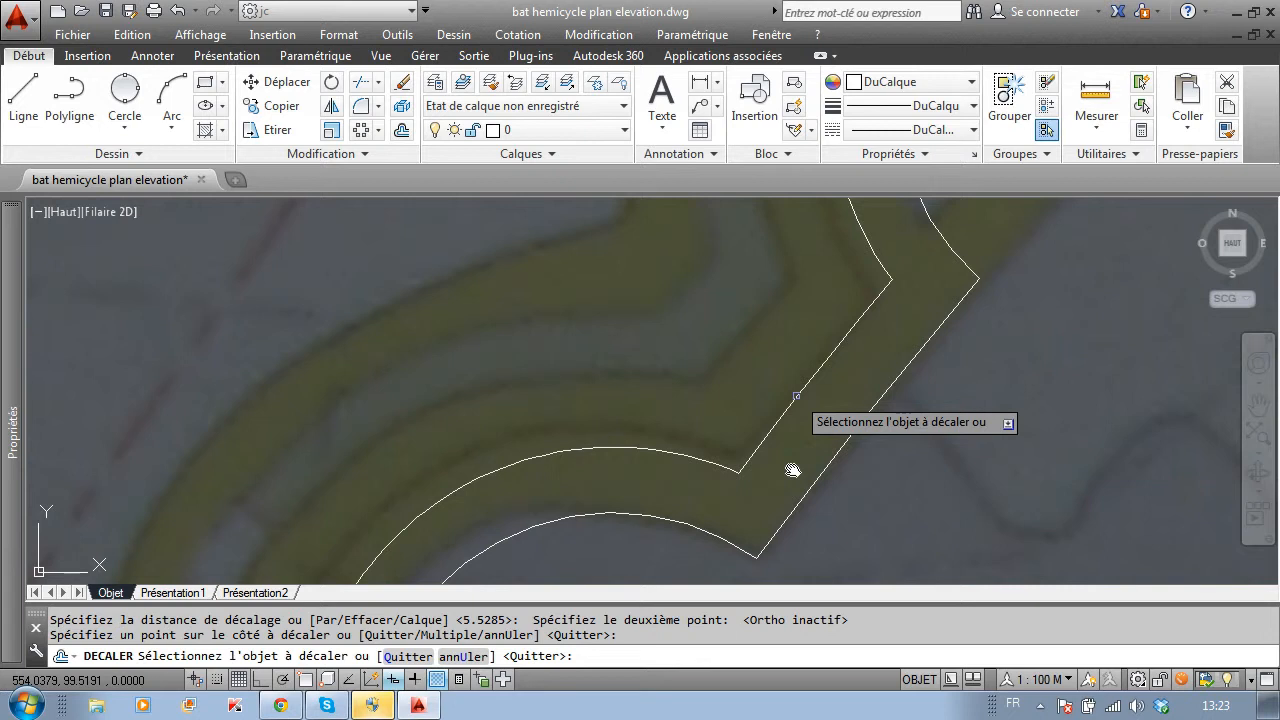
- Offset the new scalloped line outward by about 0.68, picking the distance to the thick wall's outer edge on the scan
{"action": "key", "text": "Return"}
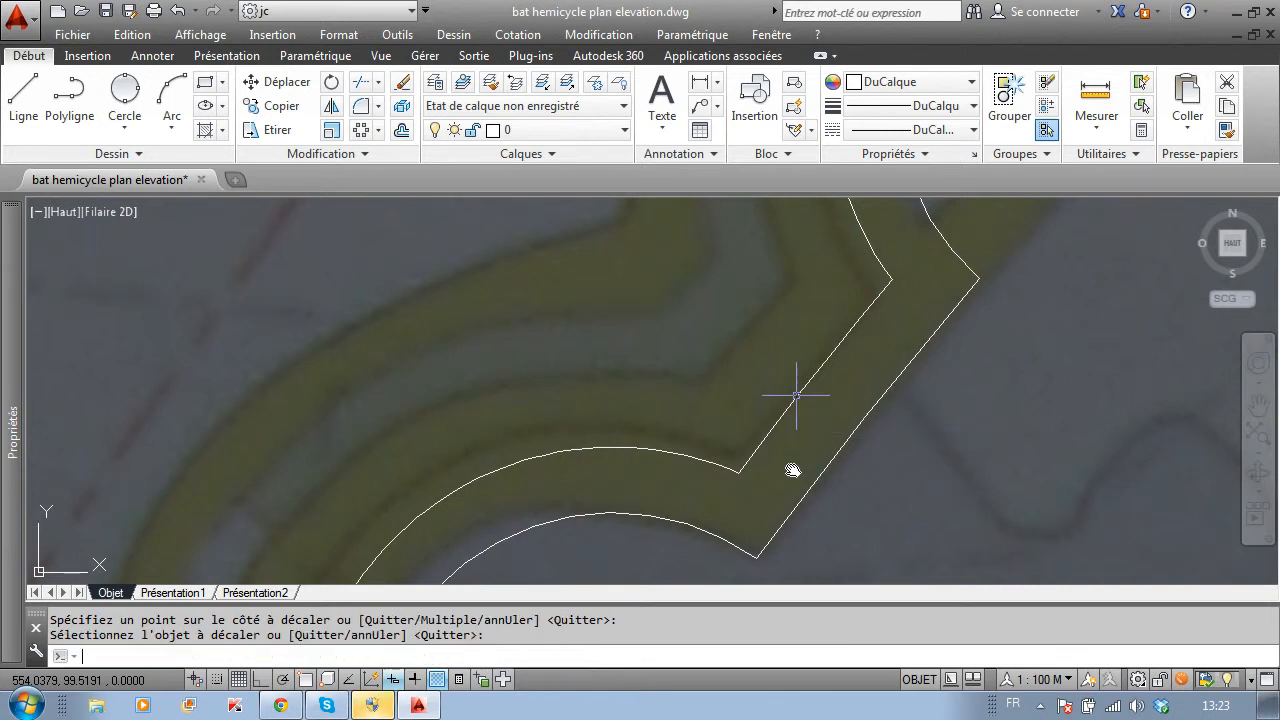
{"action": "key", "text": "Return"}
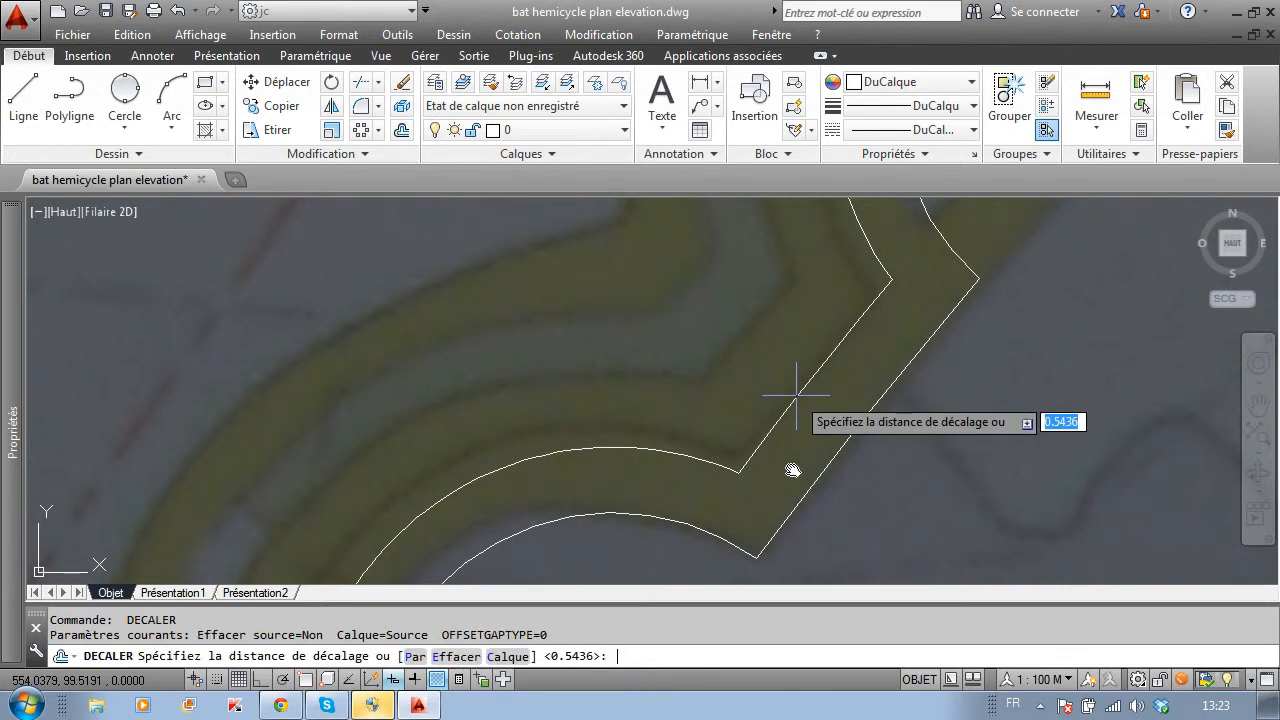
{"action": "left_click", "coordinate": [796, 395]}
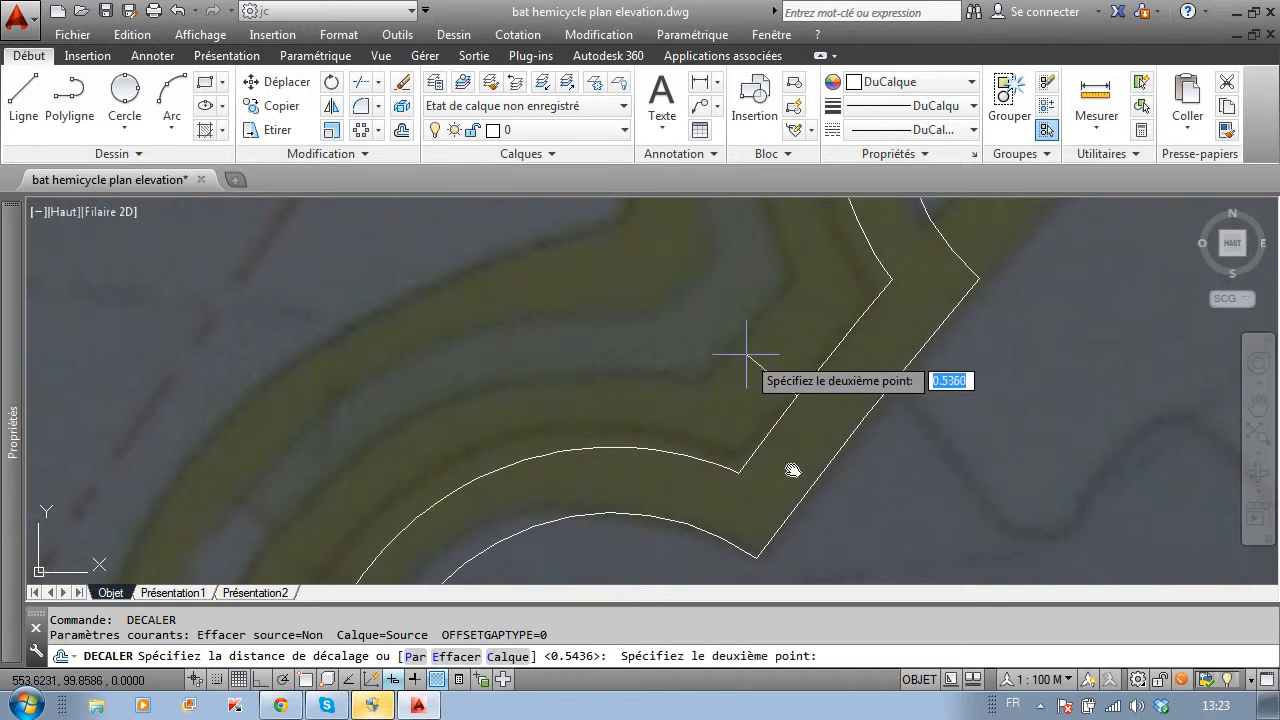
{"action": "left_click", "coordinate": [737, 340]}
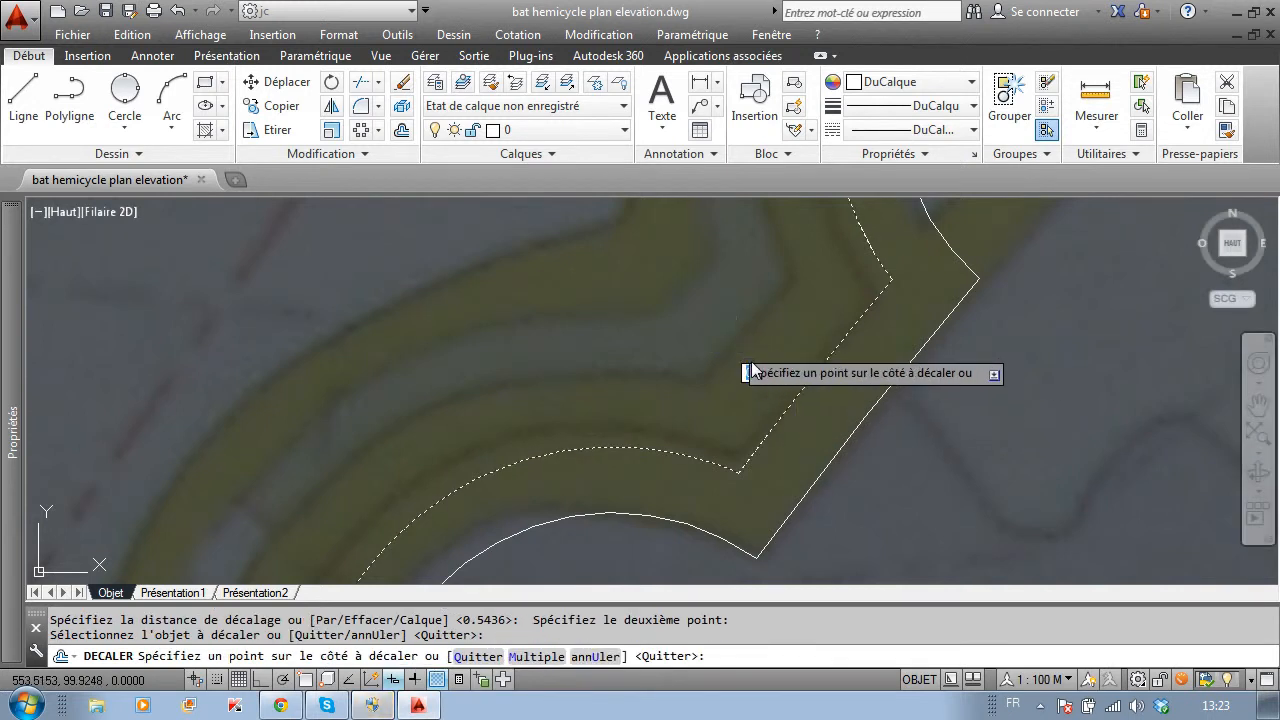
{"action": "left_click", "coordinate": [731, 340]}
{"action": "middle_click_drag", "start_coordinate": [730, 345], "coordinate": [757, 507]}
{"action": "scroll", "coordinate": [760, 507], "scroll_direction": "down", "scroll_amount": 2}
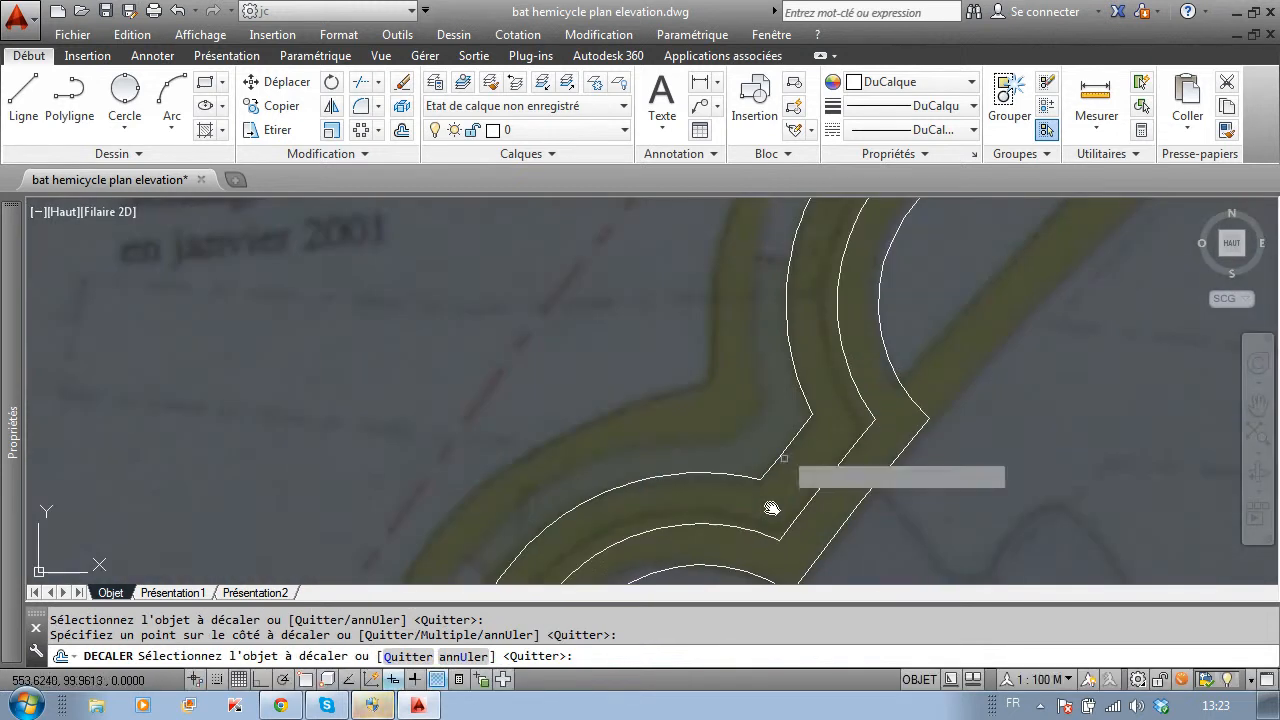
- Offset the outermost scalloped line outward by about 0.58 across the peripheral channel to the inner edge of the thin outer wall
{"action": "key", "text": "Return"}
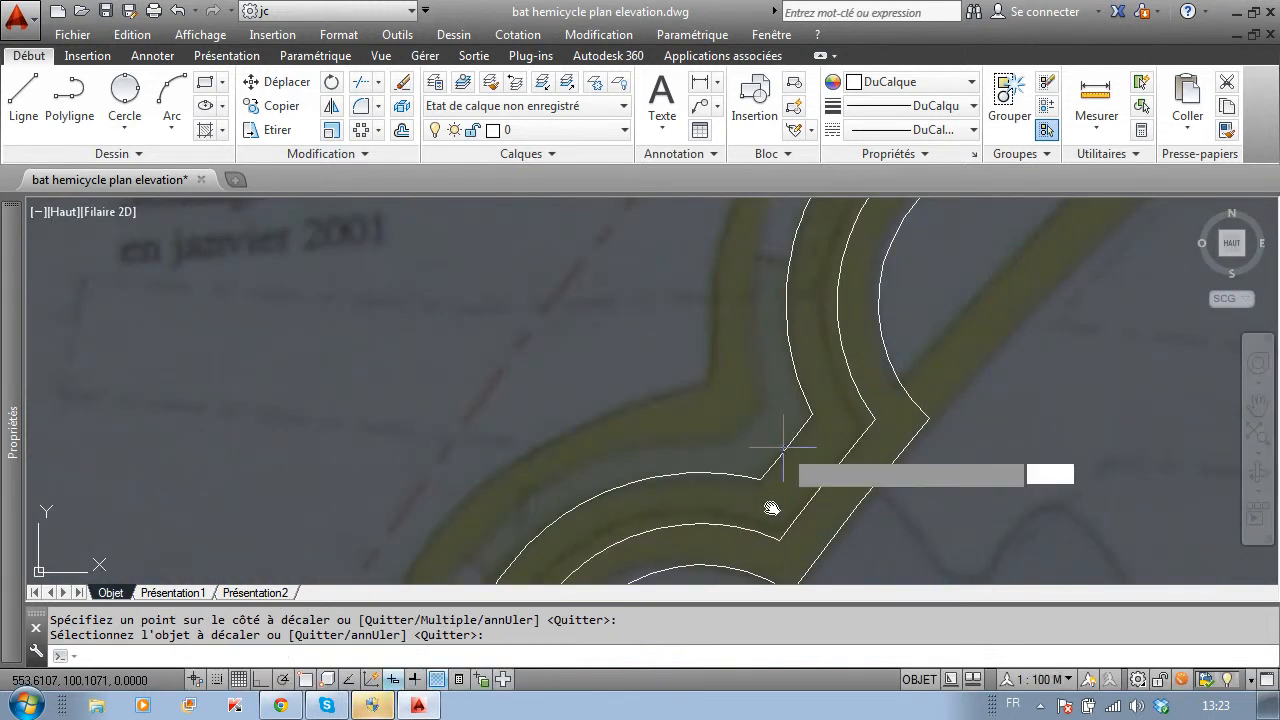
{"action": "key", "text": "Return"}
{"action": "left_click", "coordinate": [780, 451]}
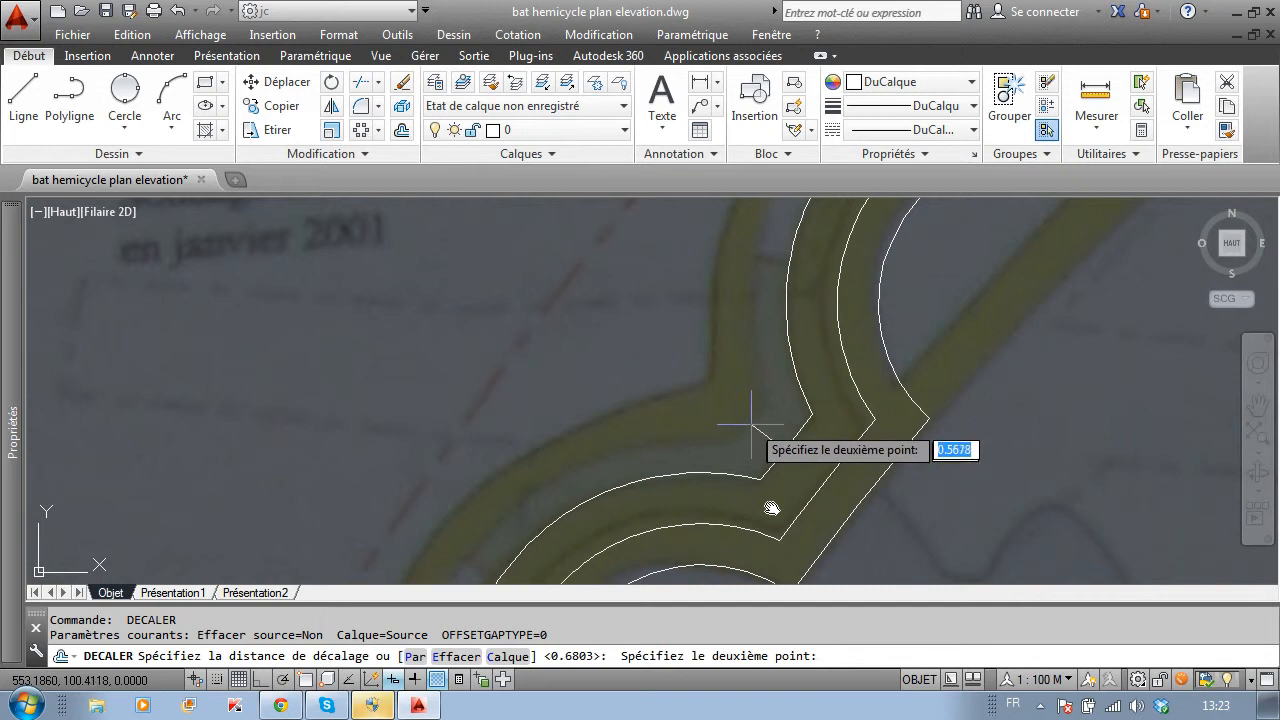
{"action": "left_click", "coordinate": [751, 422]}
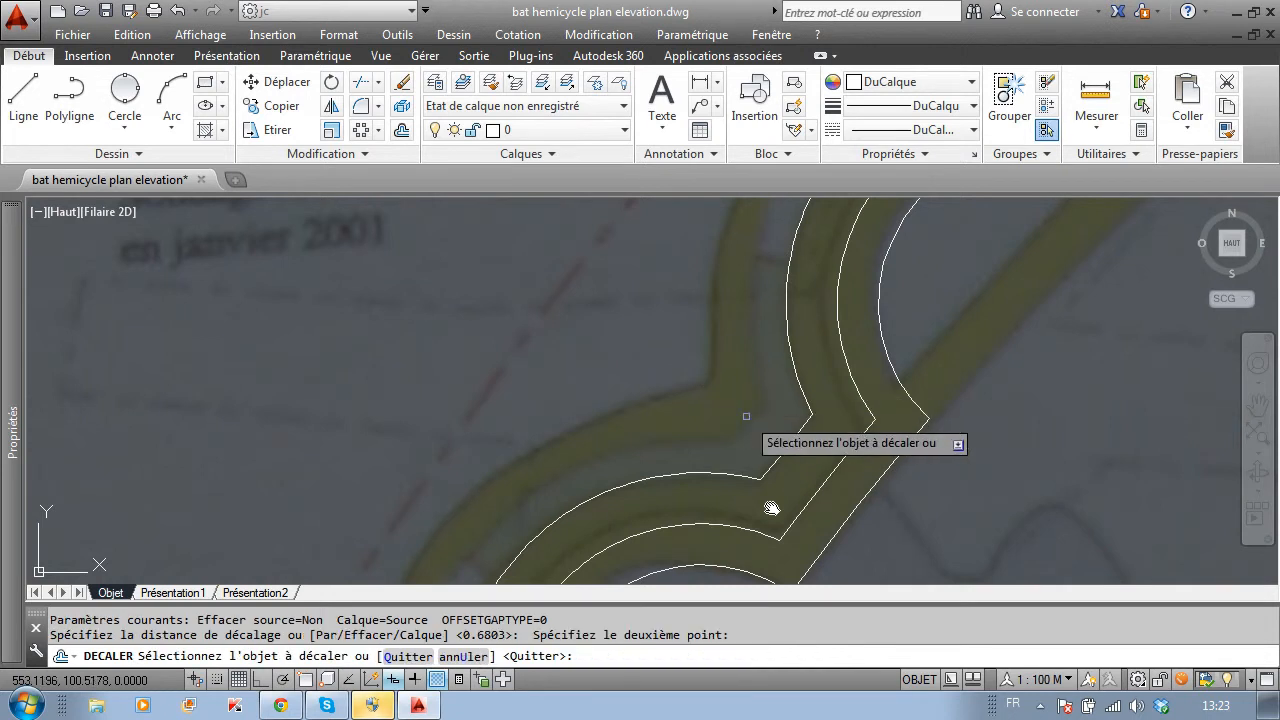
{"action": "left_click", "coordinate": [746, 416]}
{"action": "left_click", "coordinate": [783, 452]}
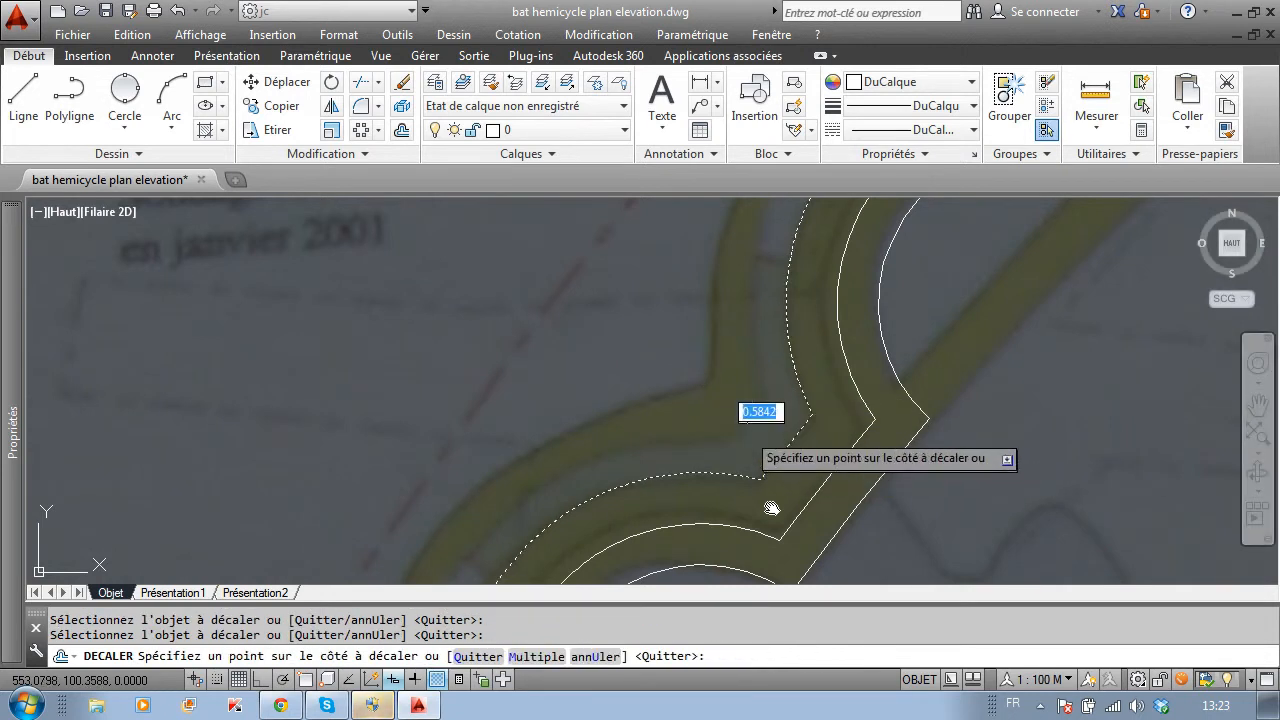
{"action": "left_click", "coordinate": [712, 408]}
{"action": "scroll", "coordinate": [771, 508], "scroll_direction": "up", "scroll_amount": 3}
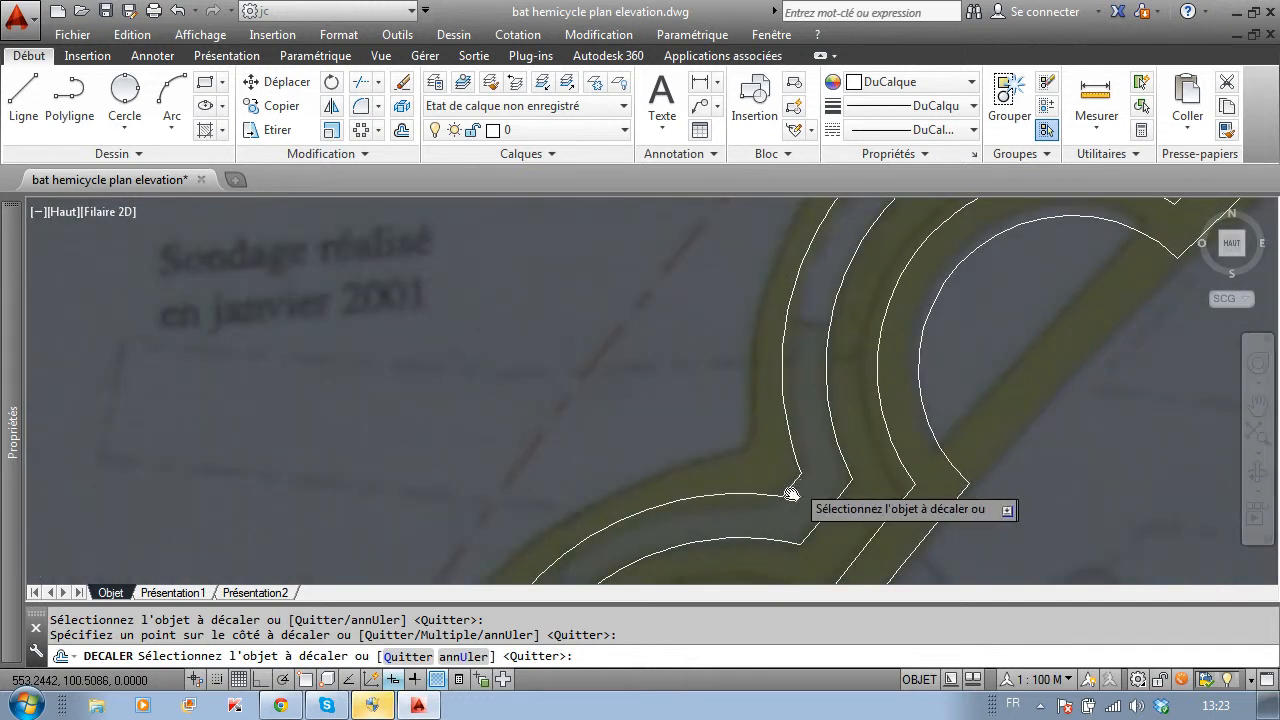
- Try to offset the outermost scalloped line outward by about 0.81, picking the distance at the corner between two niches
{"action": "key", "text": "Return"}
{"action": "key", "text": "Return"}
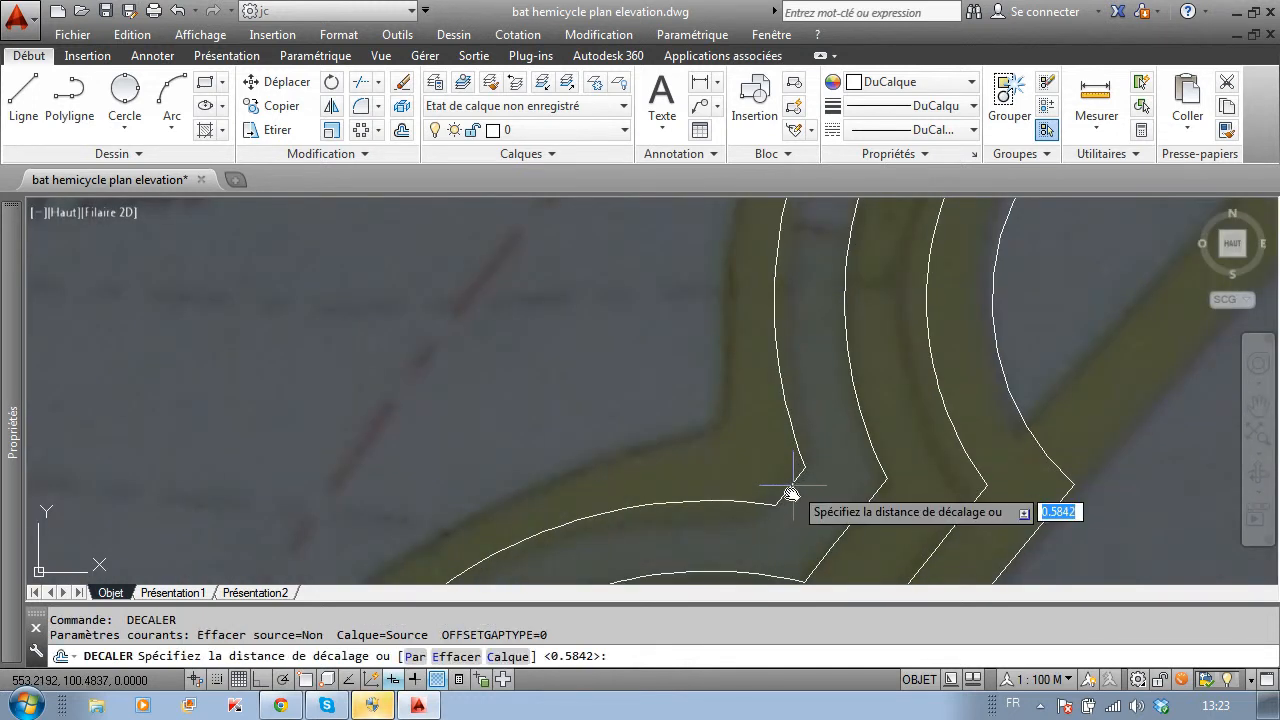
{"action": "left_click", "coordinate": [791, 493]}
{"action": "left_click", "coordinate": [736, 441]}
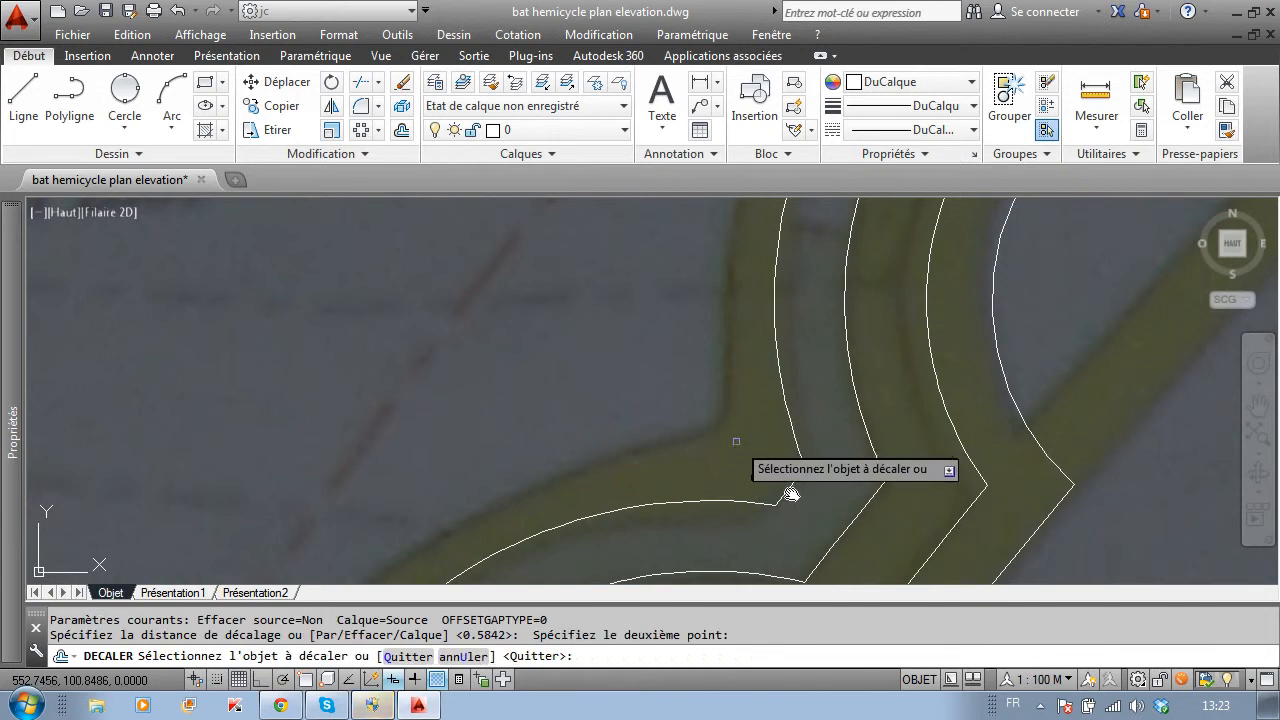
{"action": "left_click", "coordinate": [785, 486]}
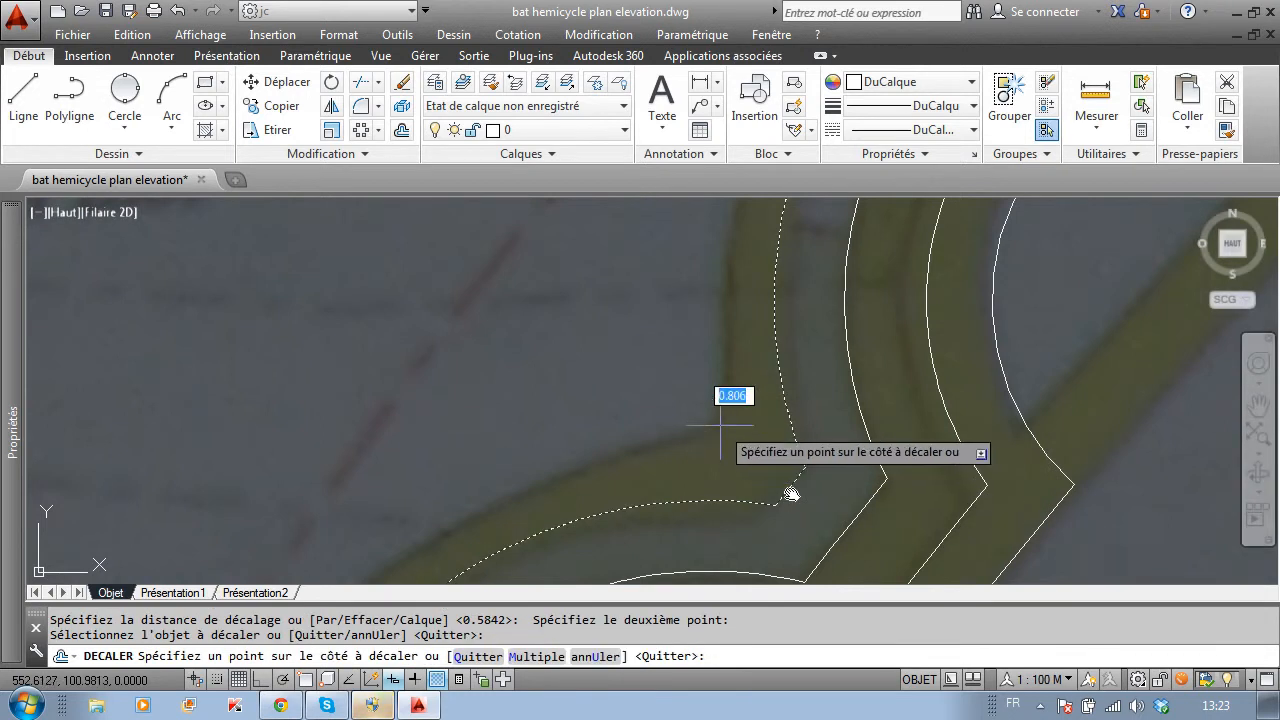
{"action": "left_click", "coordinate": [791, 493]}
{"action": "scroll", "coordinate": [791, 493], "scroll_direction": "down", "scroll_amount": 2}
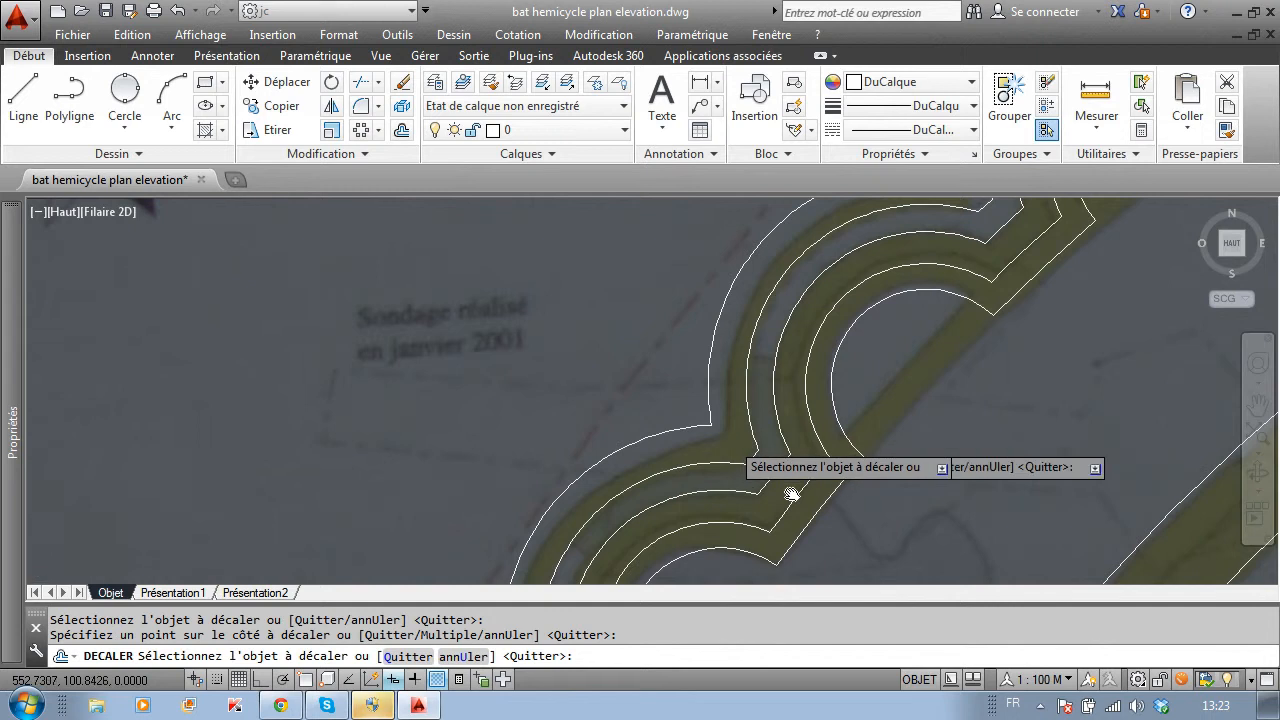
{"action": "scroll", "coordinate": [791, 493], "scroll_direction": "up", "scroll_amount": 2}
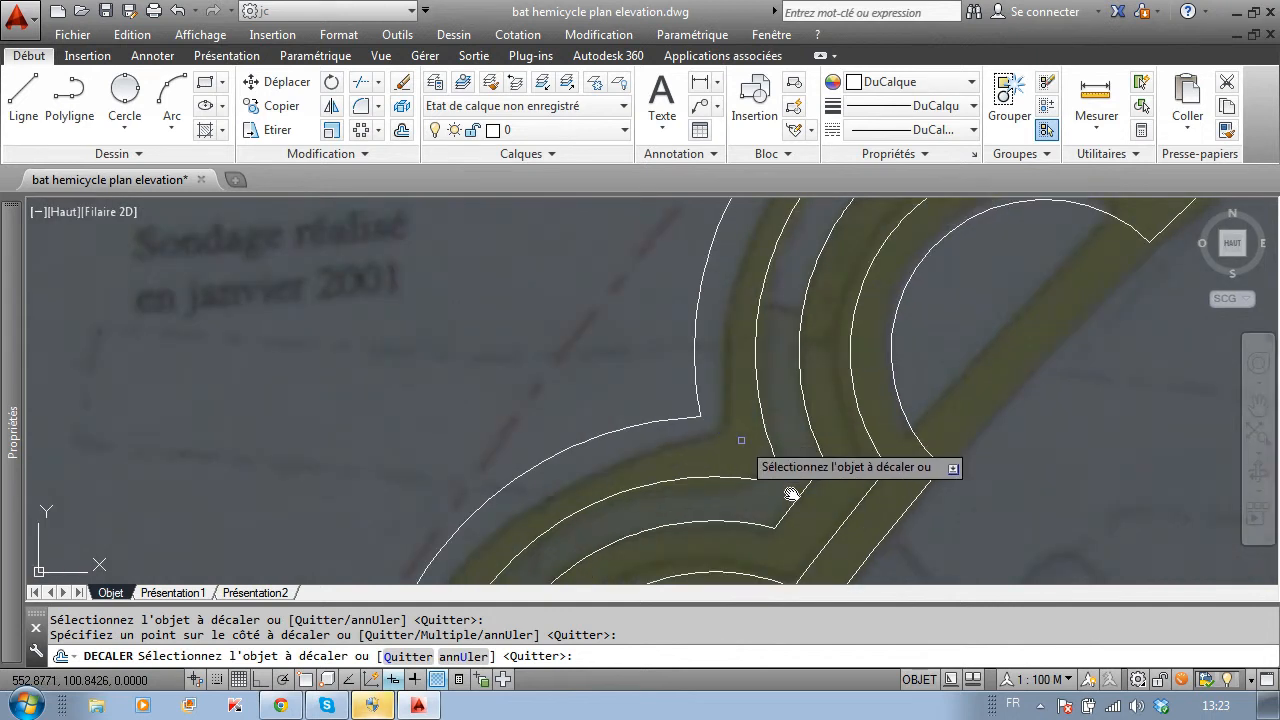
- Undo the last offset of the outermost scalloped line and leave the Offset command
{"action": "type", "text": "u"}
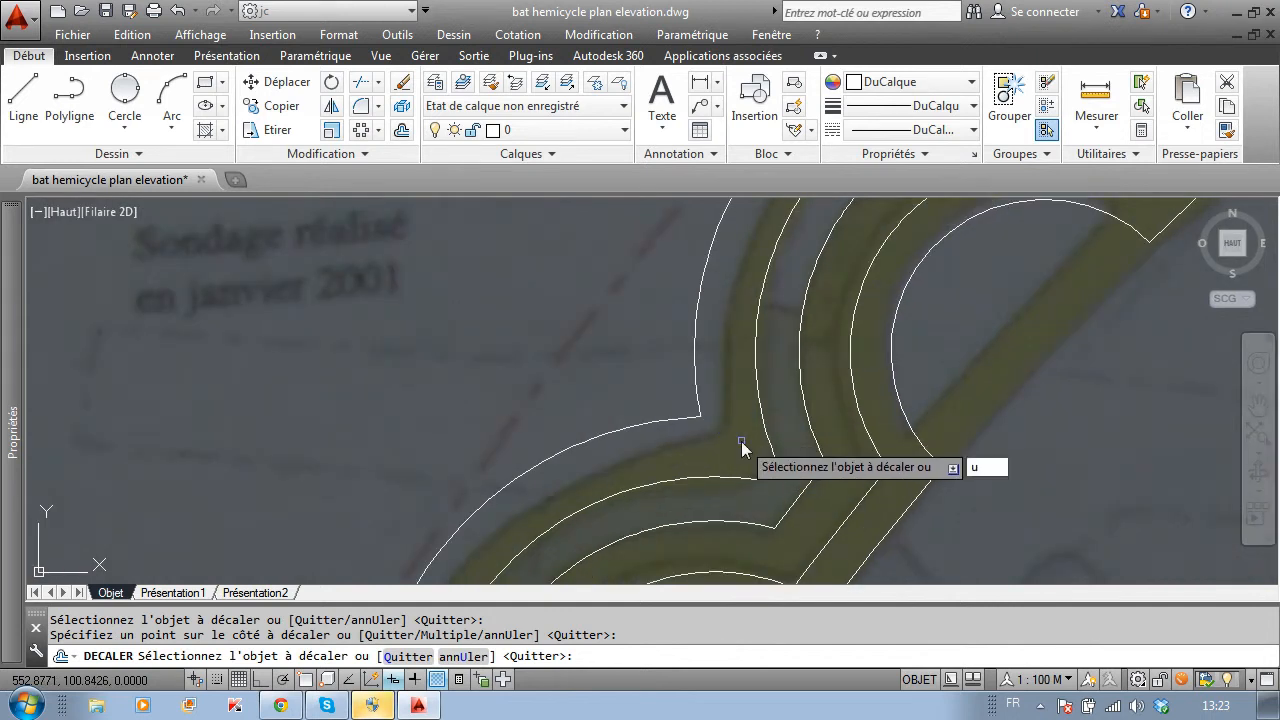
{"action": "key", "text": "Return"}
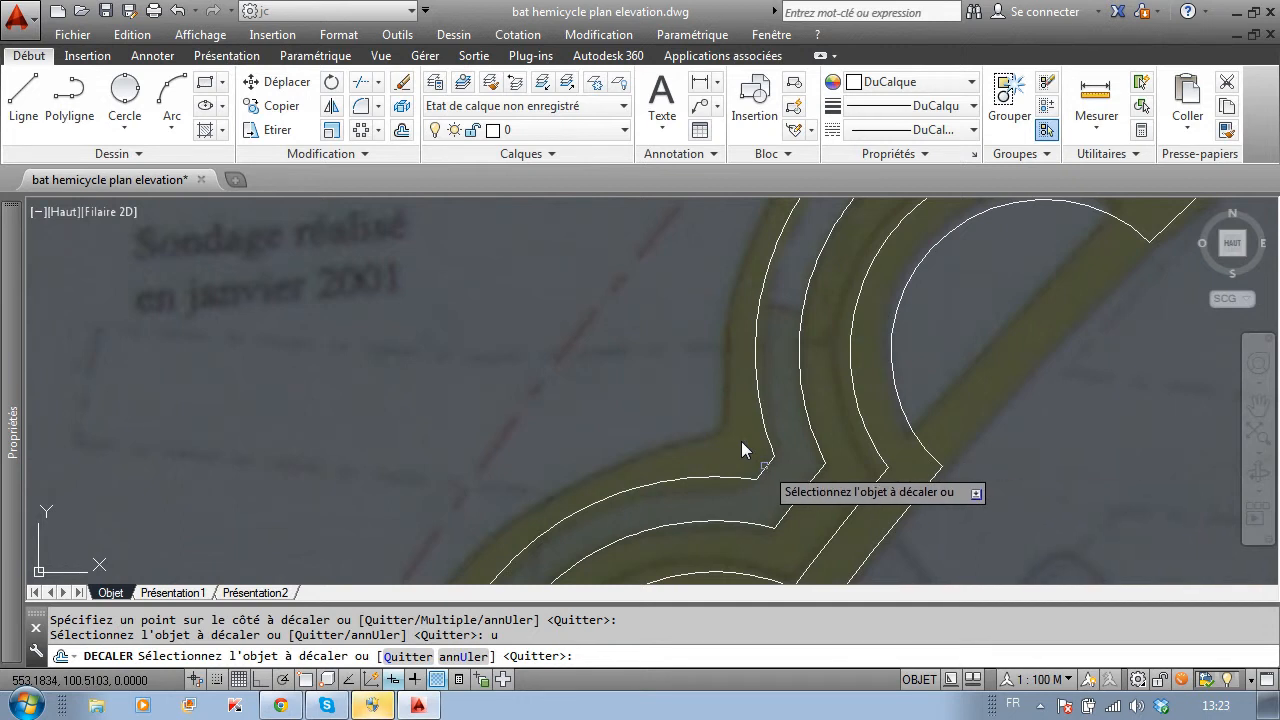
{"action": "left_click", "coordinate": [741, 441]}
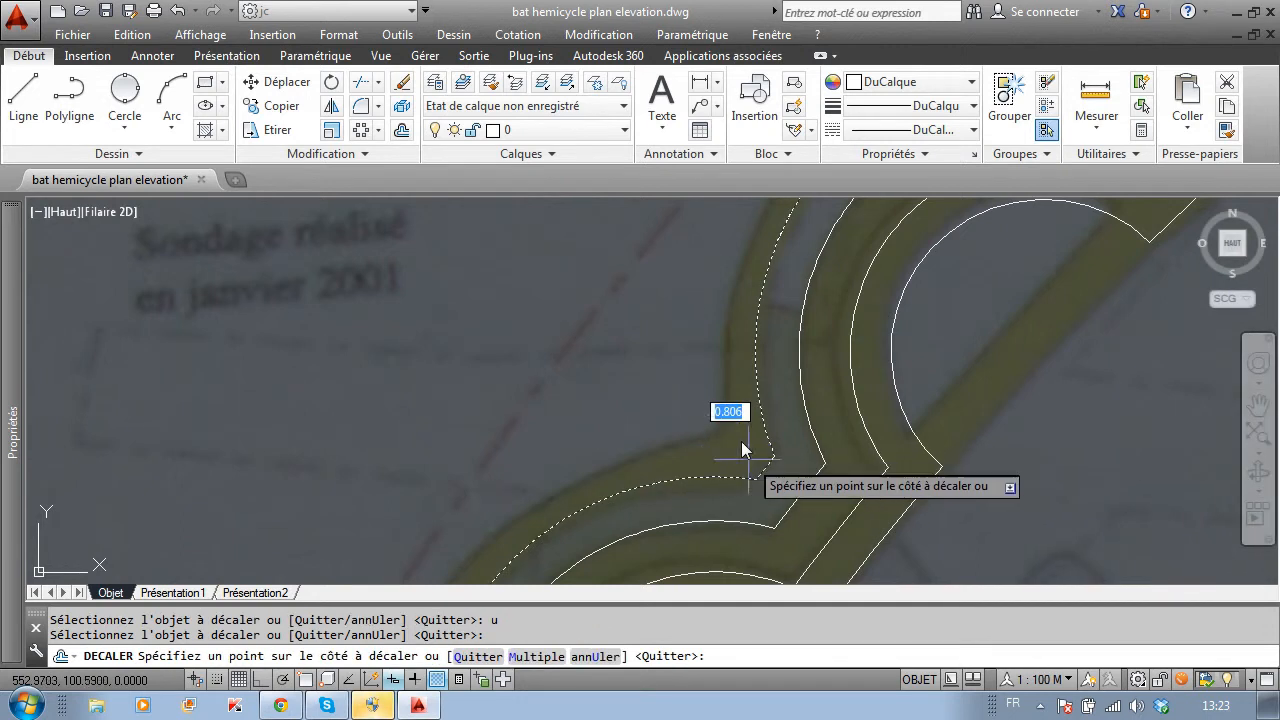
{"action": "key", "text": "Escape"}
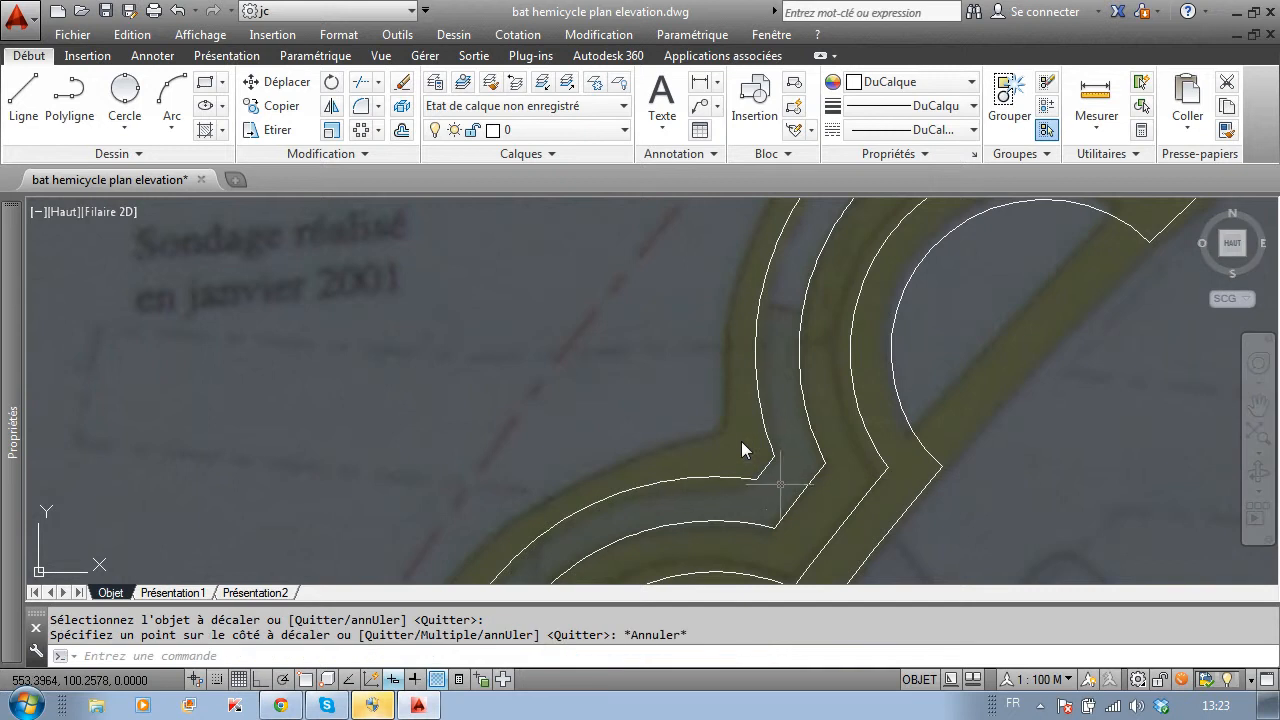
- Try to offset the outermost scalloped line outward by about 0.69, picked at the corner between two niches, and undo it
{"action": "left_click", "coordinate": [401, 131]}
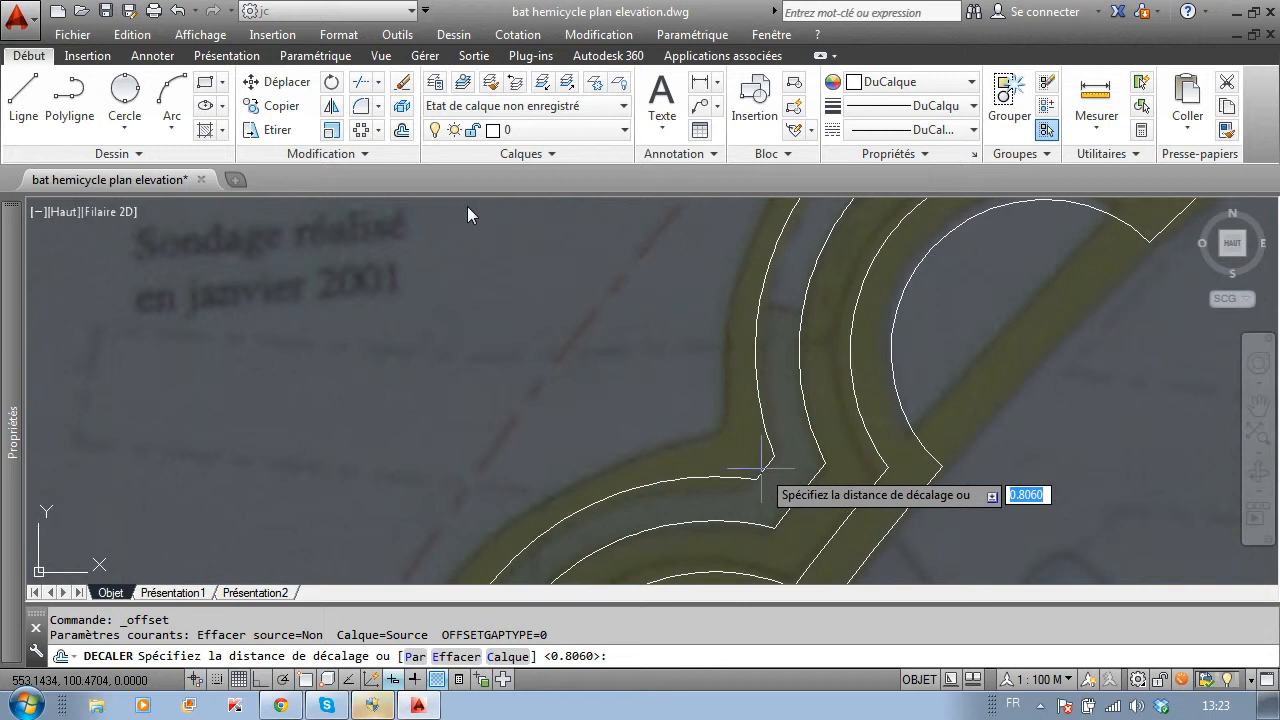
{"action": "scroll", "coordinate": [765, 468], "scroll_direction": "up", "scroll_amount": 3}
{"action": "left_click", "coordinate": [765, 468]}
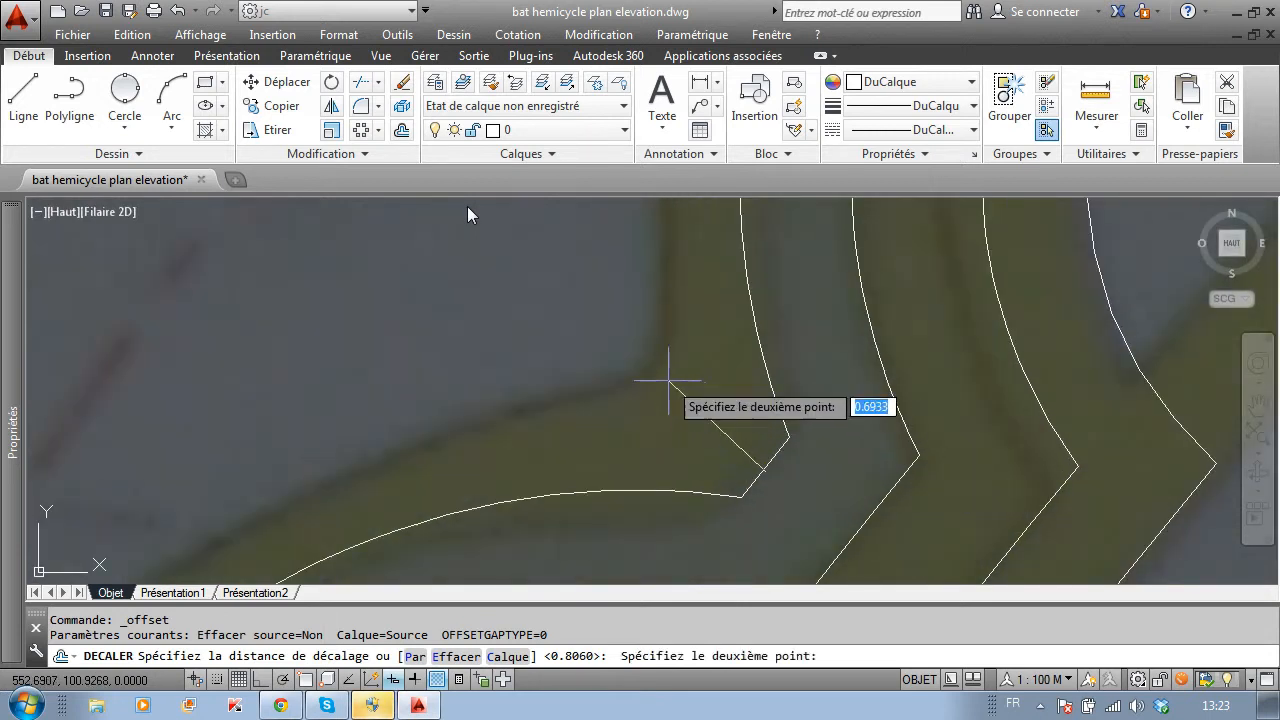
{"action": "left_click", "coordinate": [669, 383]}
{"action": "left_click", "coordinate": [757, 462]}
{"action": "left_click", "coordinate": [699, 420]}
{"action": "scroll", "coordinate": [699, 420], "scroll_direction": "down", "scroll_amount": 5}
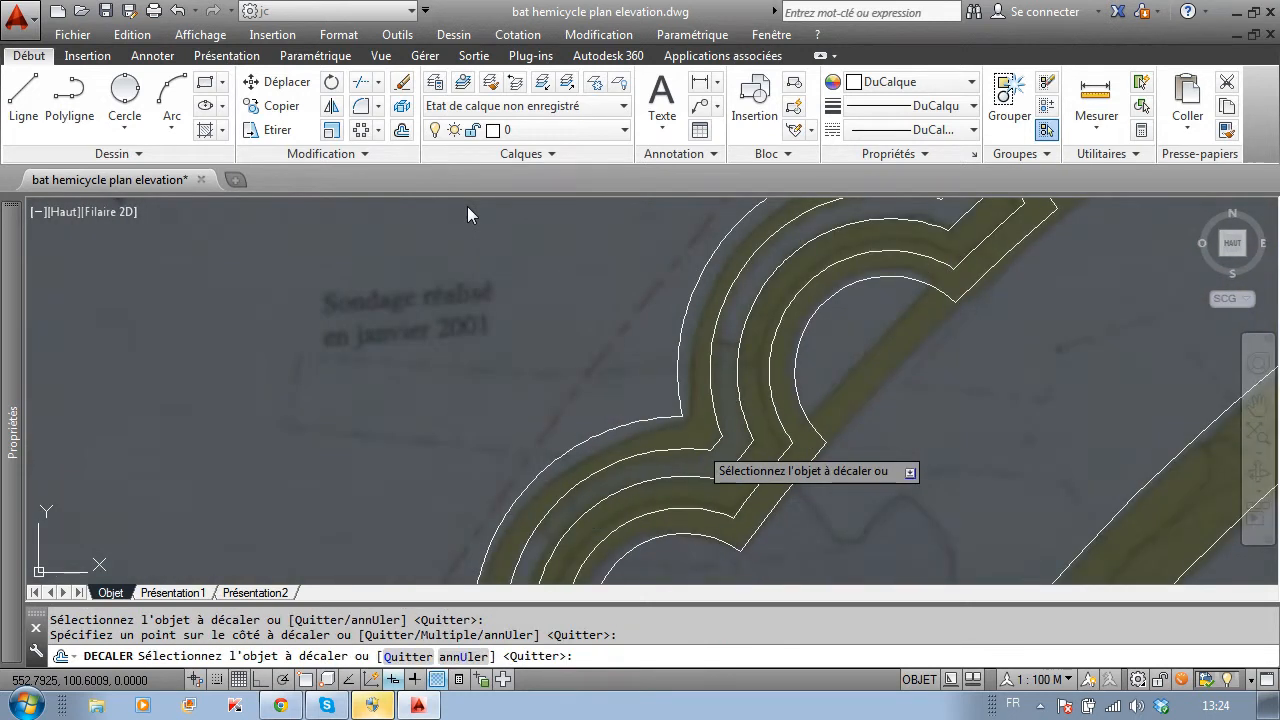
{"action": "left_click", "coordinate": [177, 11]}
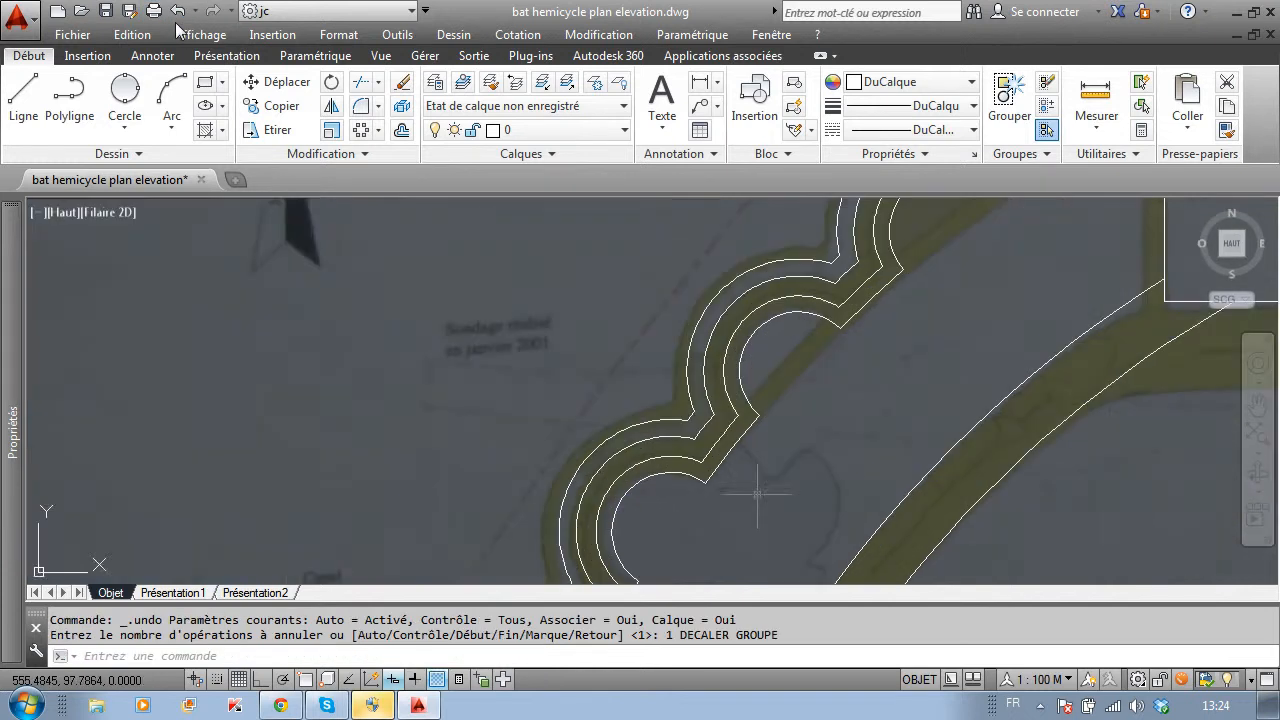
- Offset the outermost scalloped line outward by about 0.35 to the outer edge of the thin outer wall on the scan
{"action": "scroll", "coordinate": [660, 378], "scroll_direction": "up", "scroll_amount": 2}
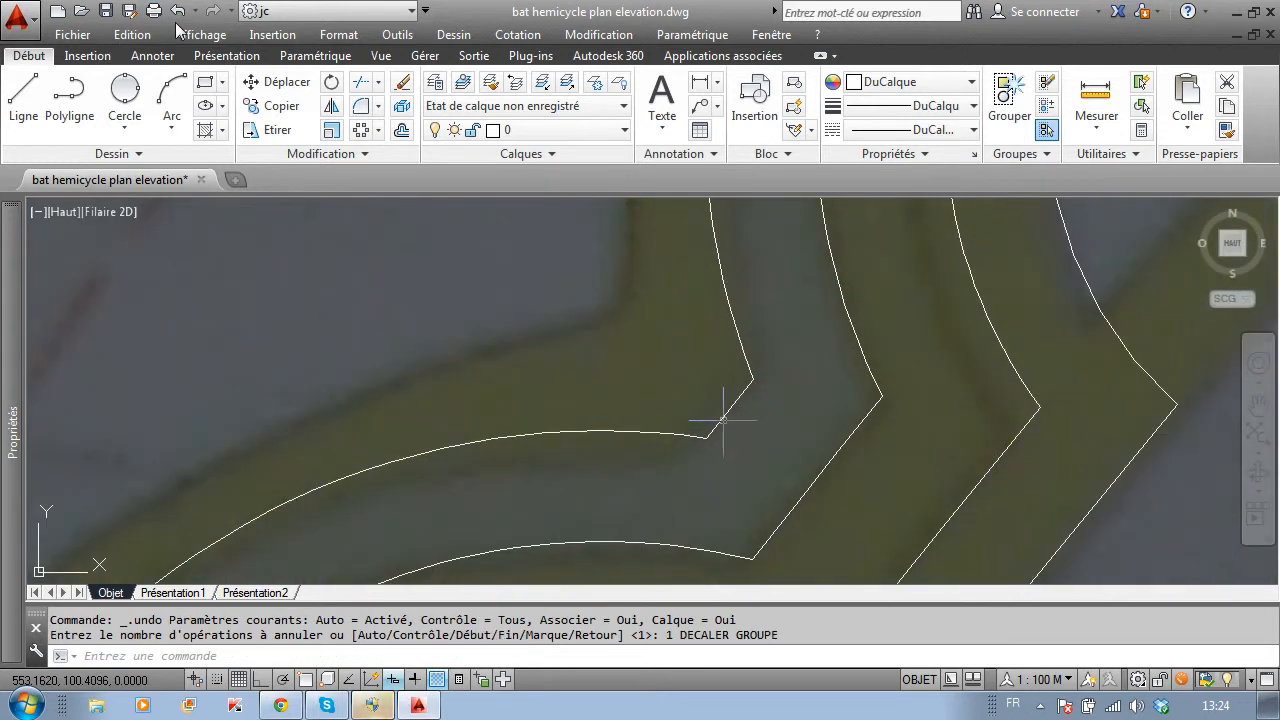
{"action": "scroll", "coordinate": [709, 449], "scroll_direction": "down", "scroll_amount": 3}
{"action": "middle_click_drag", "start_coordinate": [679, 556], "coordinate": [671, 571]}
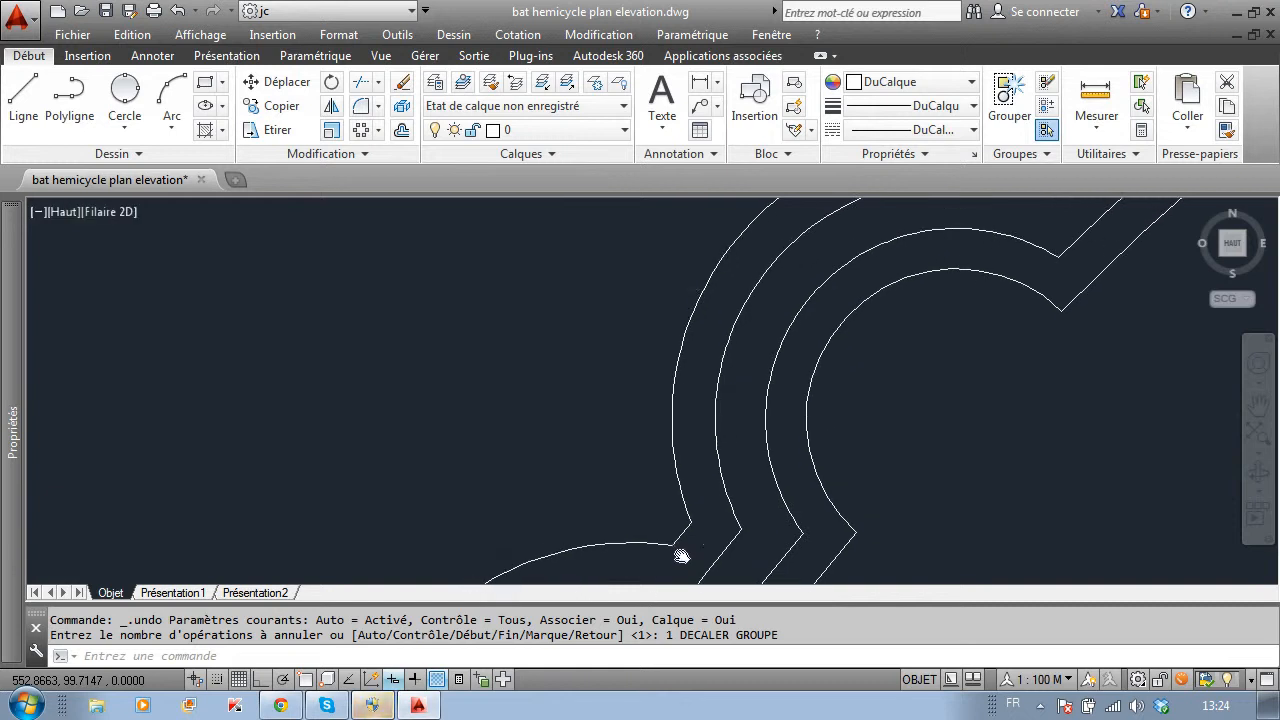
{"action": "scroll", "coordinate": [681, 556], "scroll_direction": "up", "scroll_amount": 3}
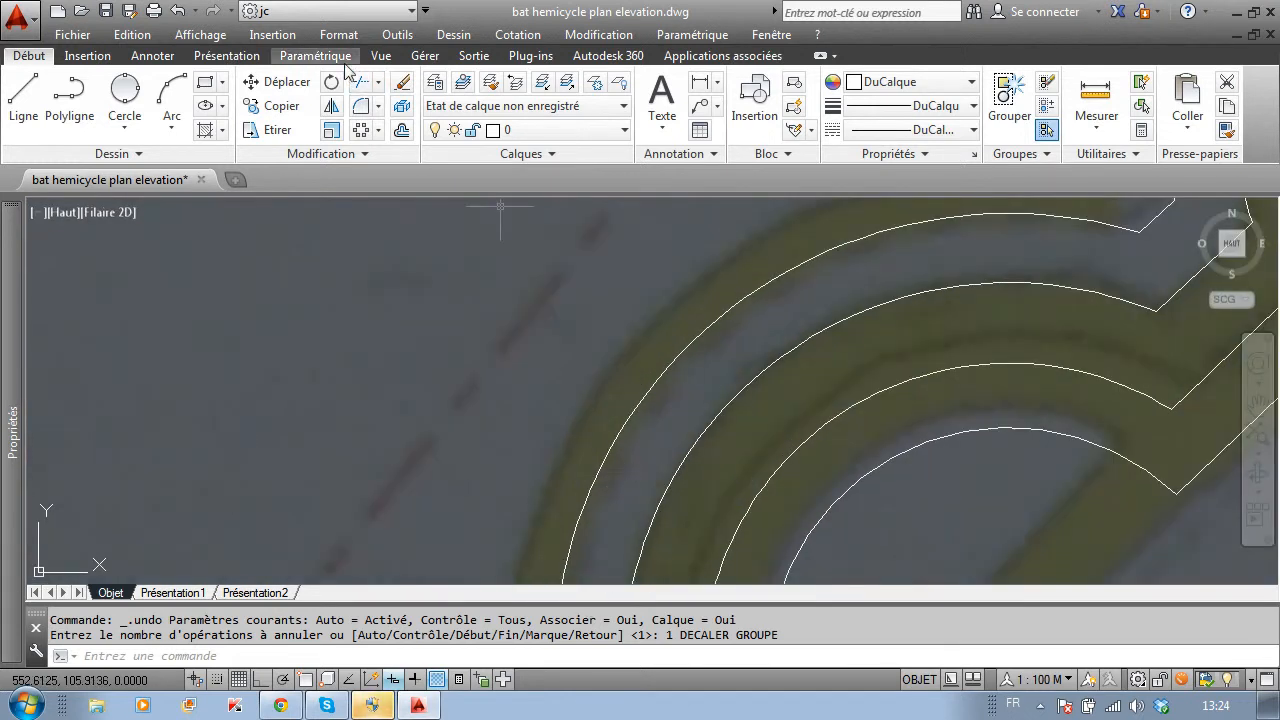
{"action": "left_click", "coordinate": [400, 132]}
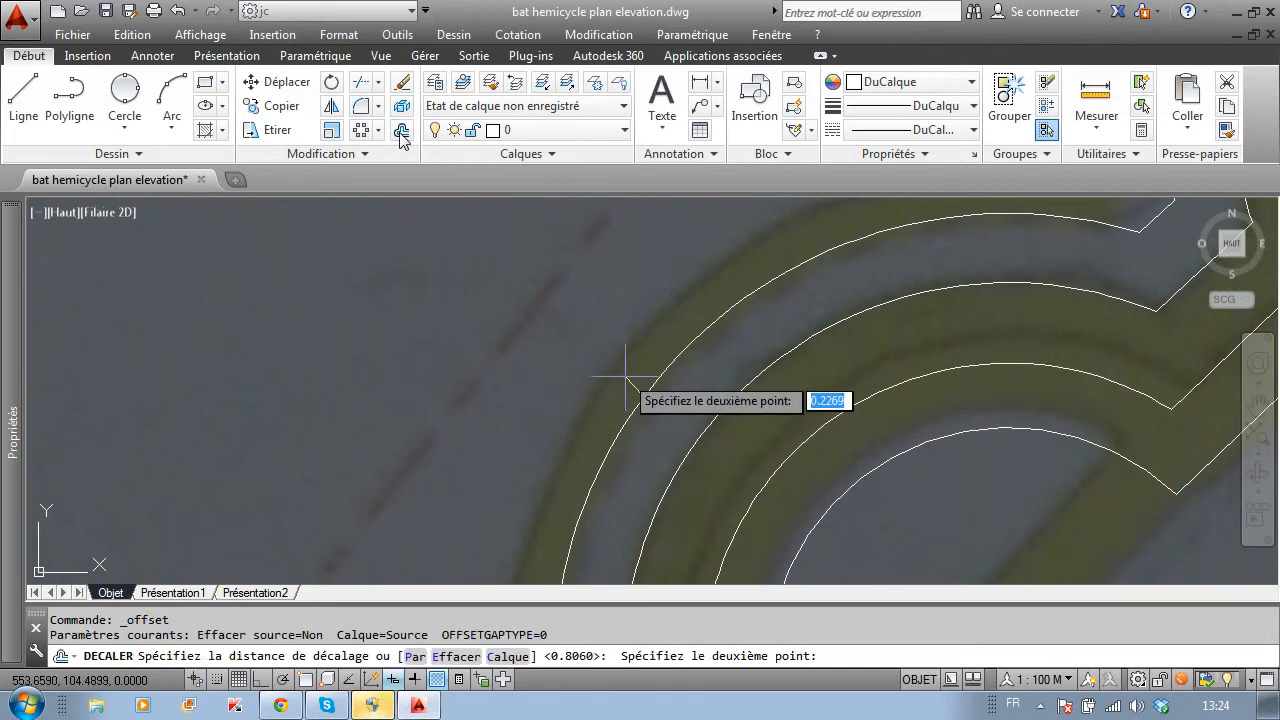
{"action": "left_click", "coordinate": [645, 393]}
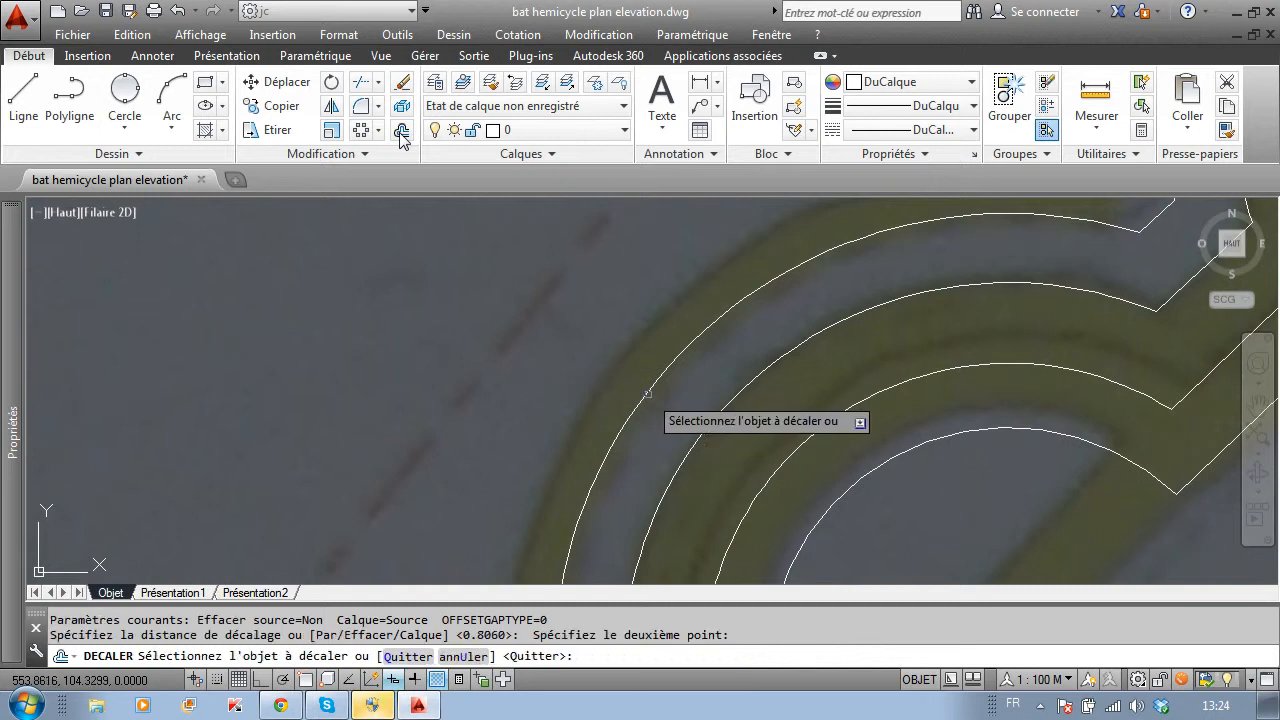
{"action": "left_click", "coordinate": [645, 393]}
{"action": "left_click", "coordinate": [617, 368]}
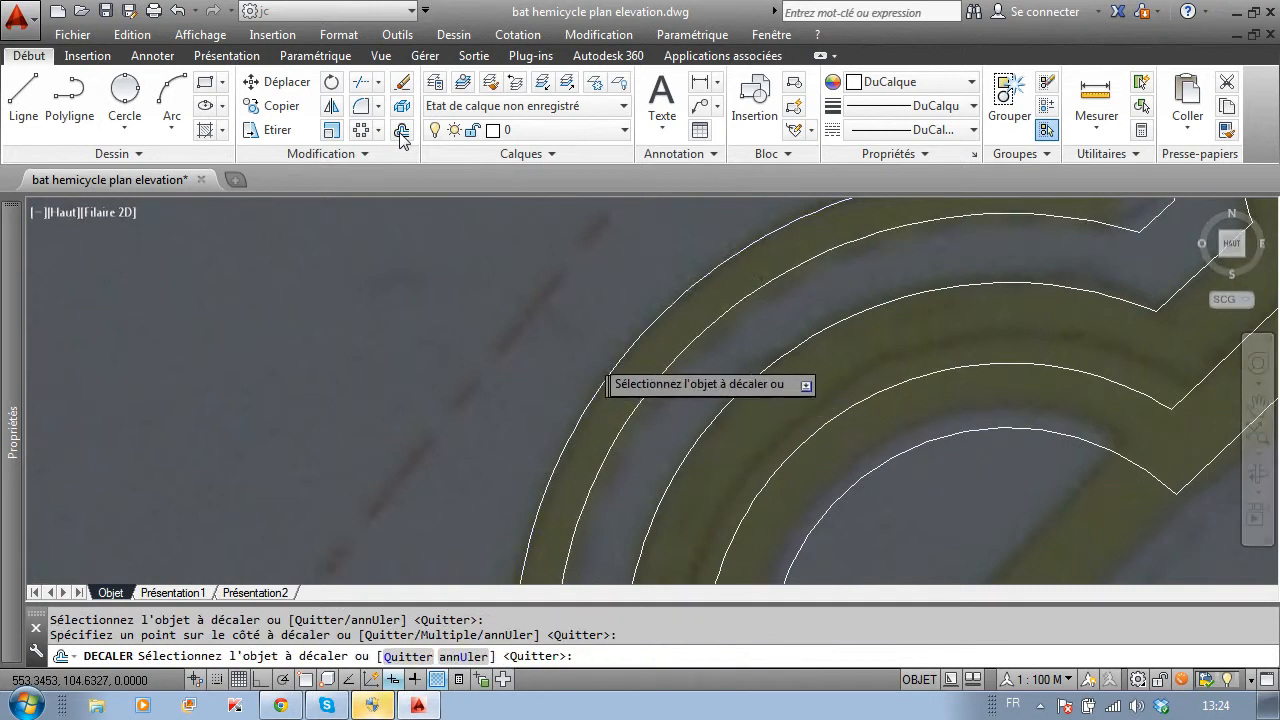
- Offset the corner pavilion's rectangle outward by the wall thickness picked from its upper side to the wall's outer edge on the scan
{"action": "scroll", "coordinate": [650, 380], "scroll_direction": "down", "scroll_amount": 3}
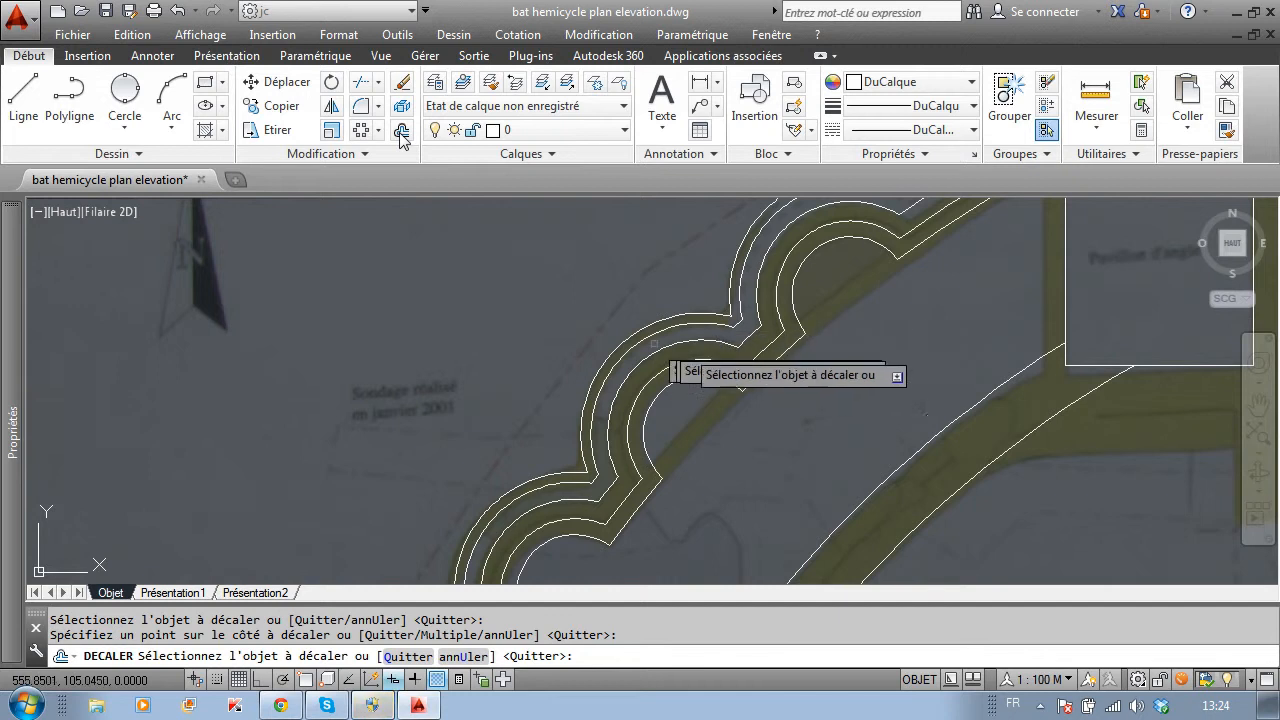
{"action": "middle_click_drag", "start_coordinate": [591, 337], "coordinate": [716, 222]}
{"action": "scroll", "coordinate": [716, 222], "scroll_direction": "down", "scroll_amount": 2}
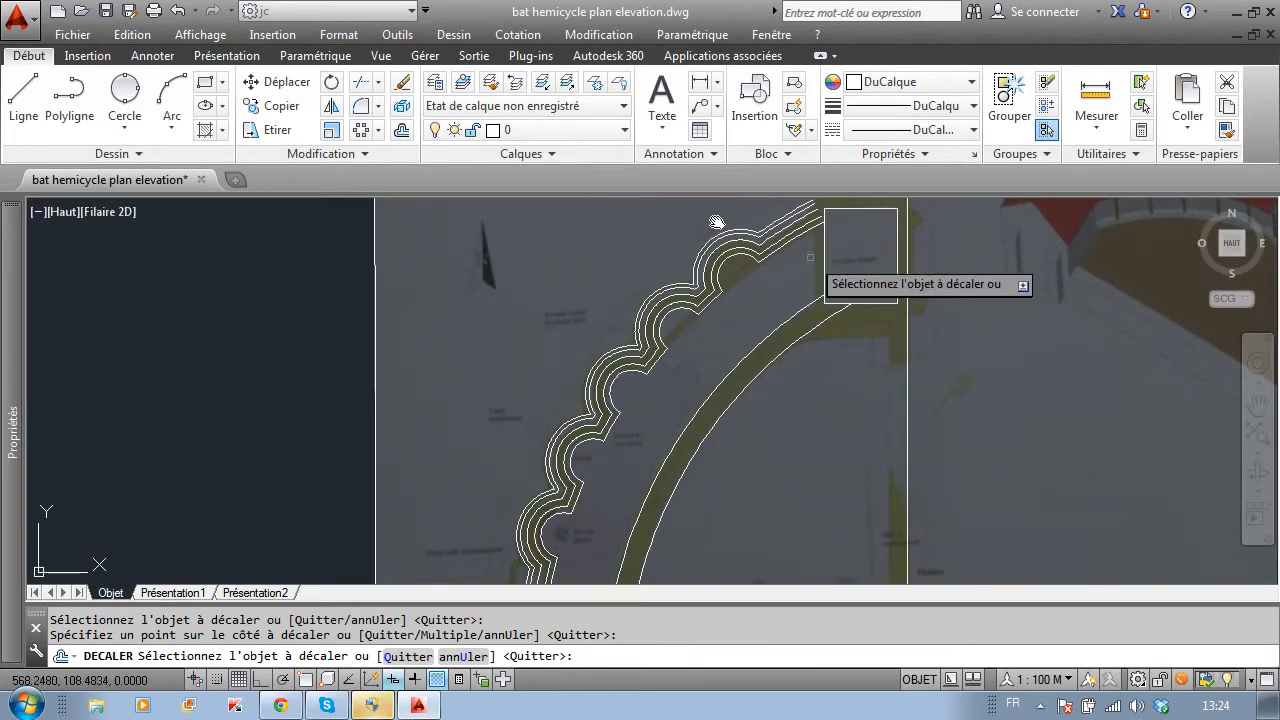
{"action": "middle_click_drag", "start_coordinate": [715, 390], "coordinate": [525, 540]}
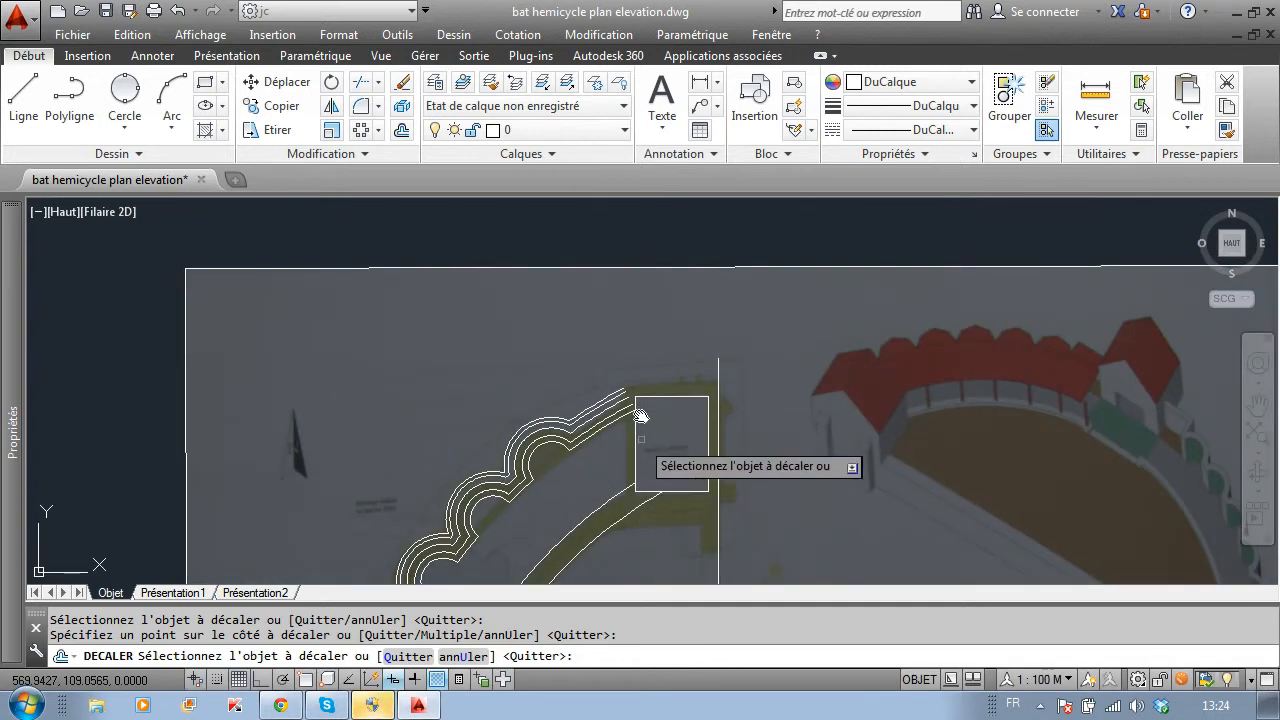
{"action": "middle_click_drag", "start_coordinate": [656, 410], "coordinate": [670, 388]}
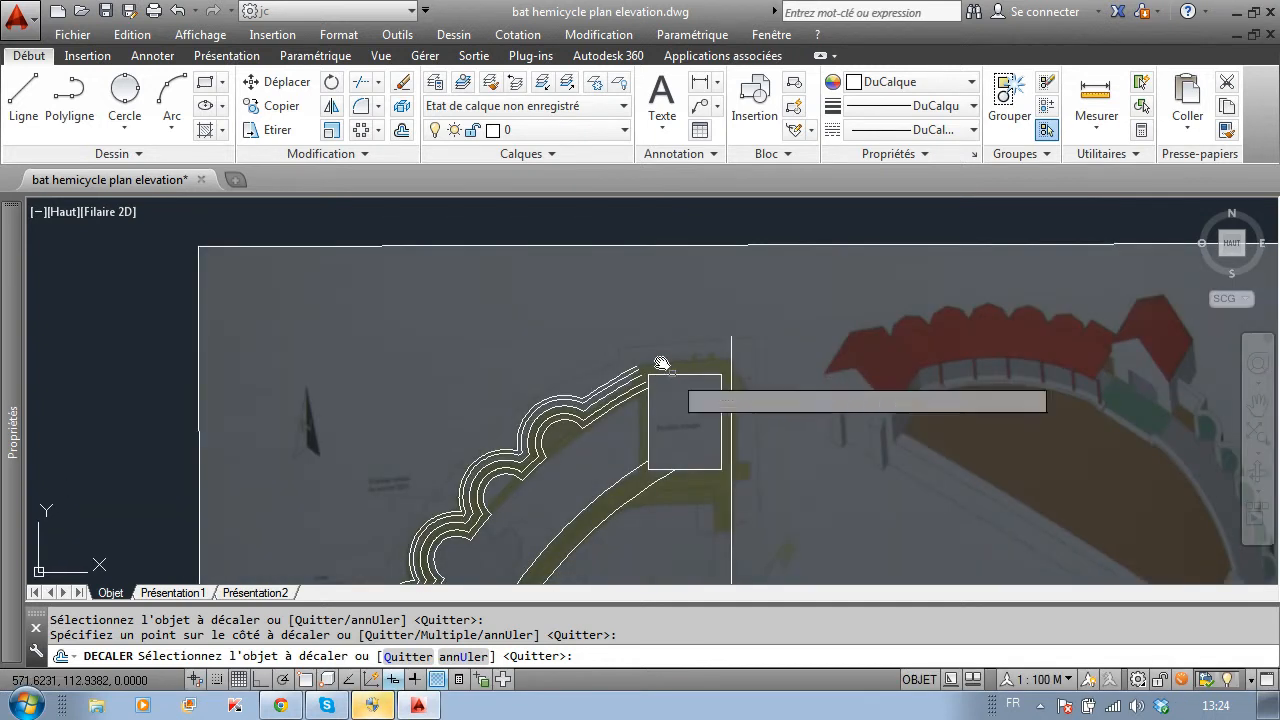
{"action": "scroll", "coordinate": [661, 362], "scroll_direction": "up", "scroll_amount": 2}
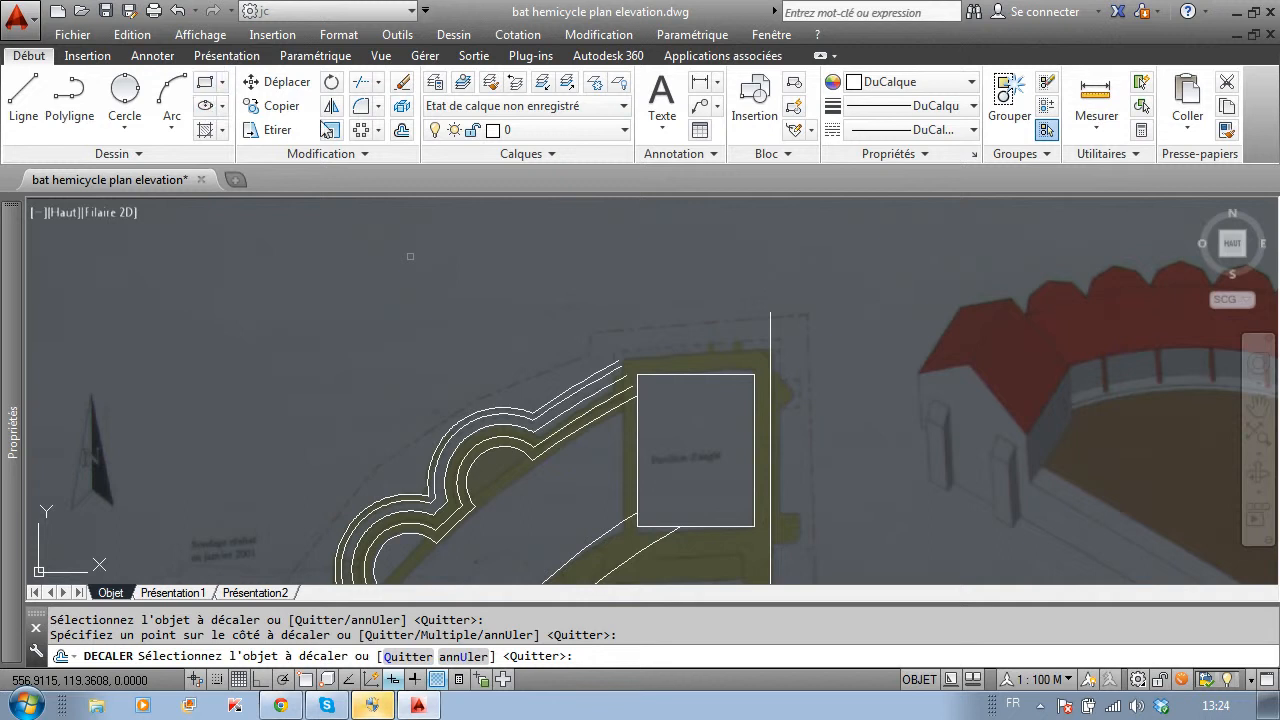
{"action": "left_click", "coordinate": [400, 133]}
{"action": "scroll", "coordinate": [696, 375], "scroll_direction": "up", "scroll_amount": 4}
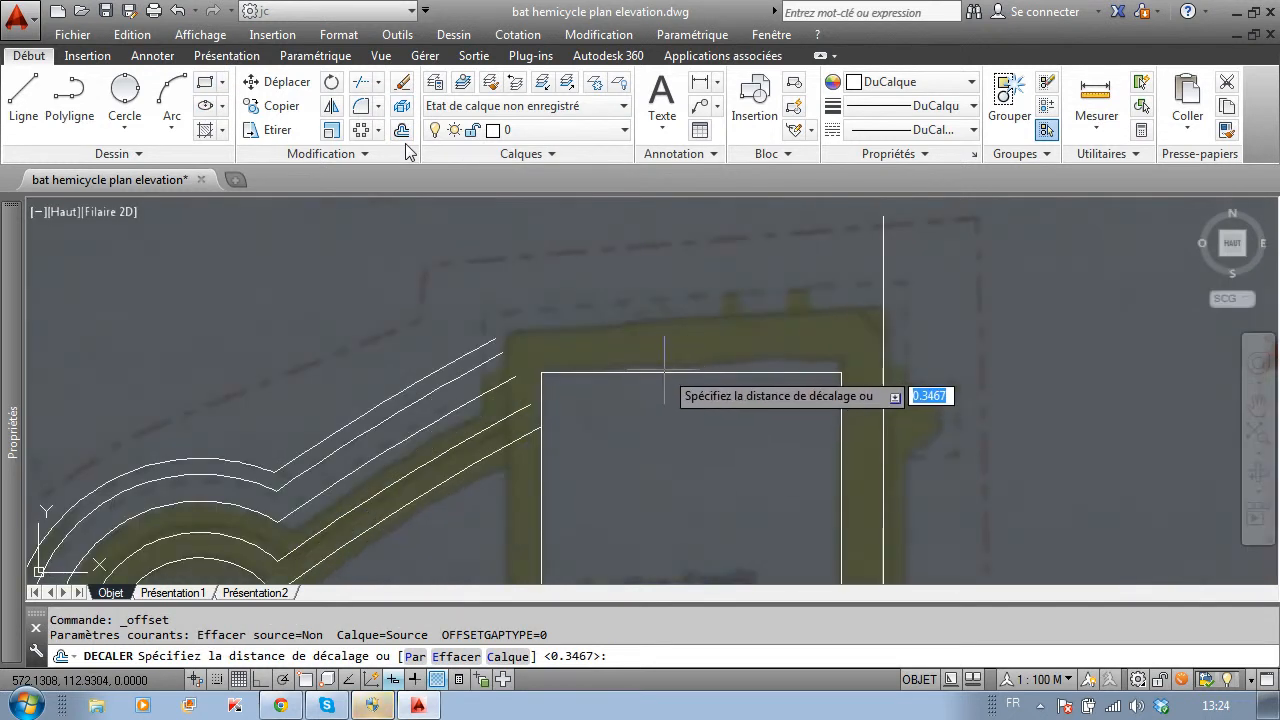
{"action": "left_click", "coordinate": [566, 373]}
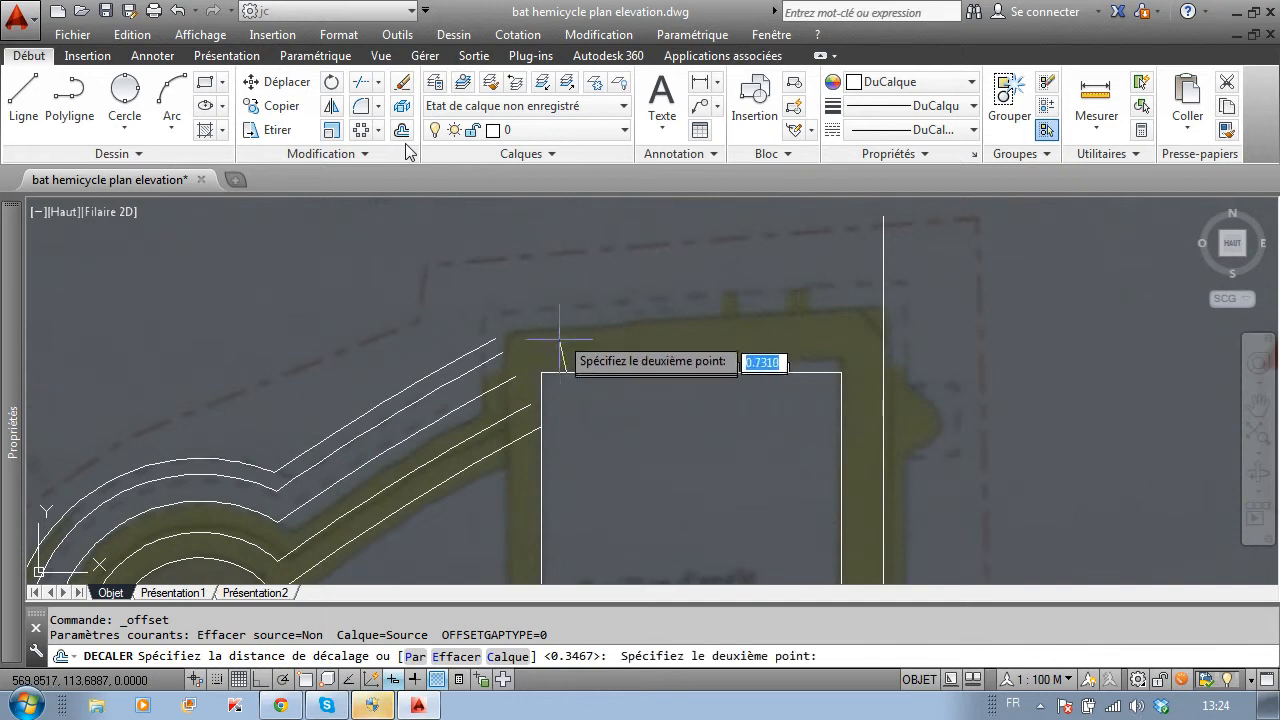
{"action": "left_click", "coordinate": [567, 327]}
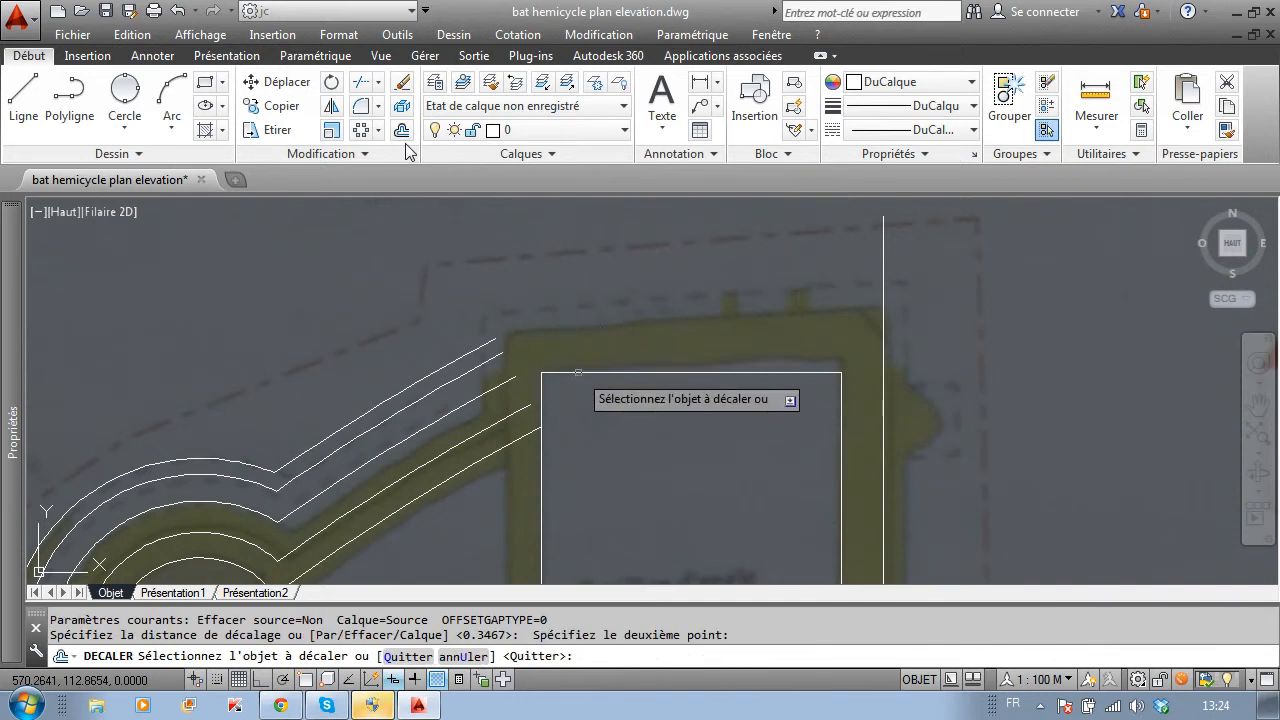
{"action": "left_click", "coordinate": [579, 374]}
{"action": "left_click", "coordinate": [575, 346]}
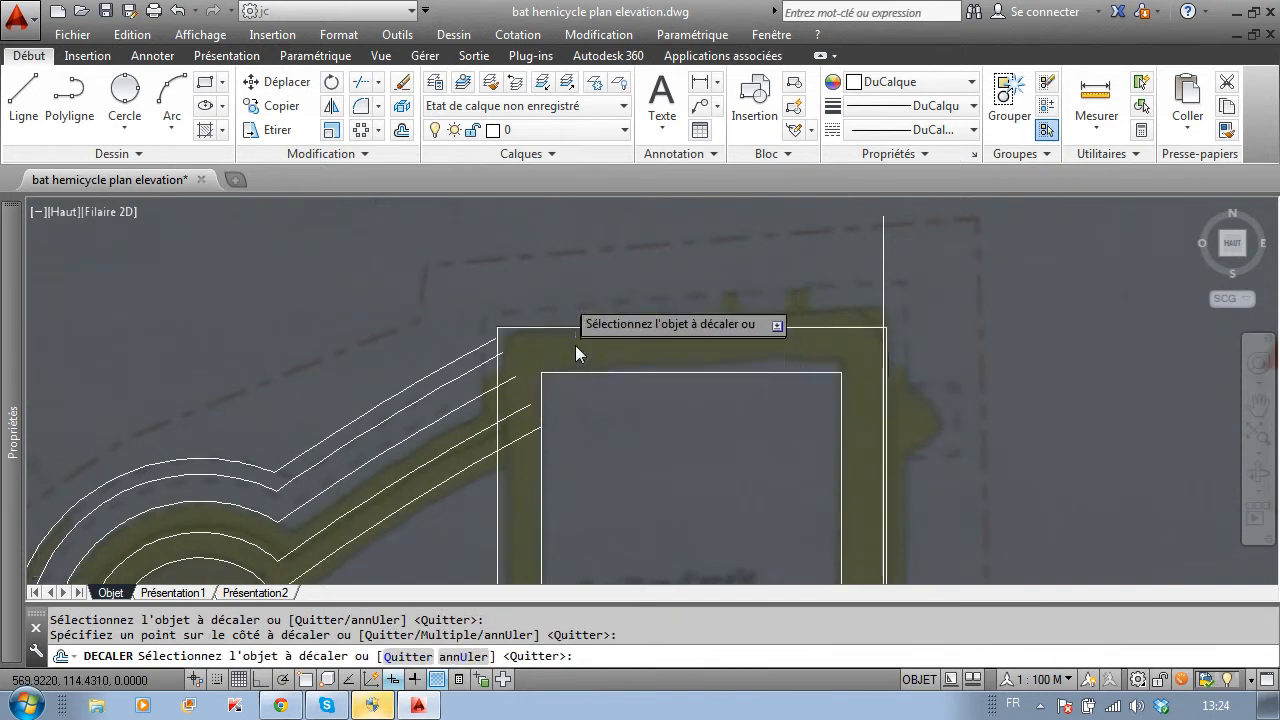
- Check the offset wall lines against the scanned plan from the corner pavilion down to the rectangular projection
{"action": "scroll", "coordinate": [575, 345], "scroll_direction": "down", "scroll_amount": 2}
{"action": "scroll", "coordinate": [575, 345], "scroll_direction": "down", "scroll_amount": 2}
{"action": "middle_click_drag", "start_coordinate": [575, 345], "coordinate": [840, 265]}
{"action": "middle_click_drag", "start_coordinate": [587, 516], "coordinate": [617, 408]}
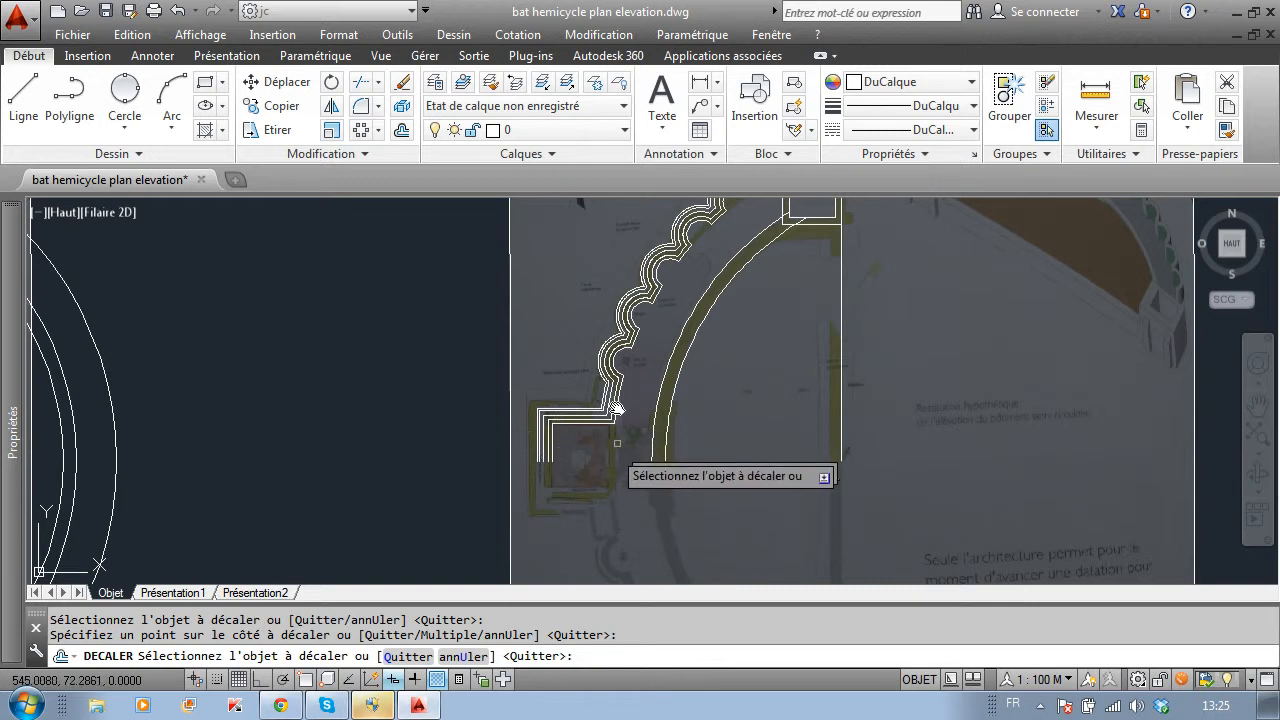
{"action": "scroll", "coordinate": [700, 360], "scroll_direction": "up", "scroll_amount": 3}
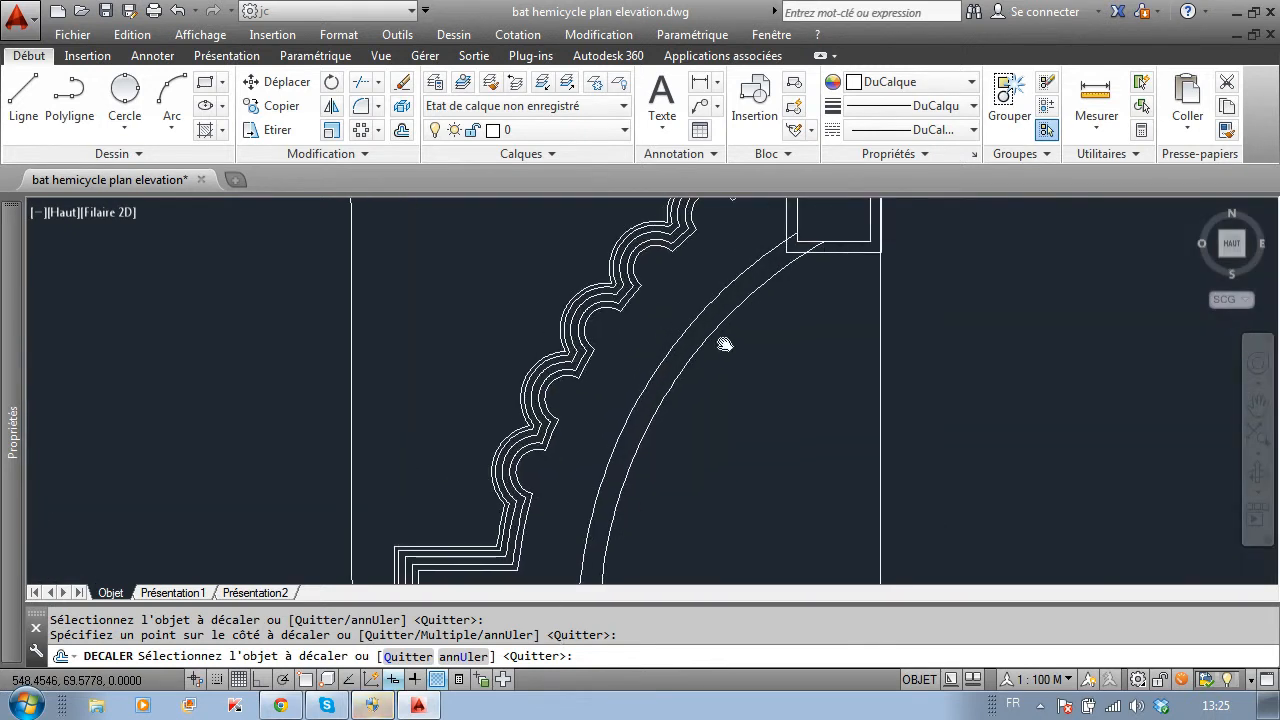
{"action": "scroll", "coordinate": [761, 343], "scroll_direction": "down", "scroll_amount": 4}
{"action": "scroll", "coordinate": [784, 260], "scroll_direction": "up", "scroll_amount": 4}
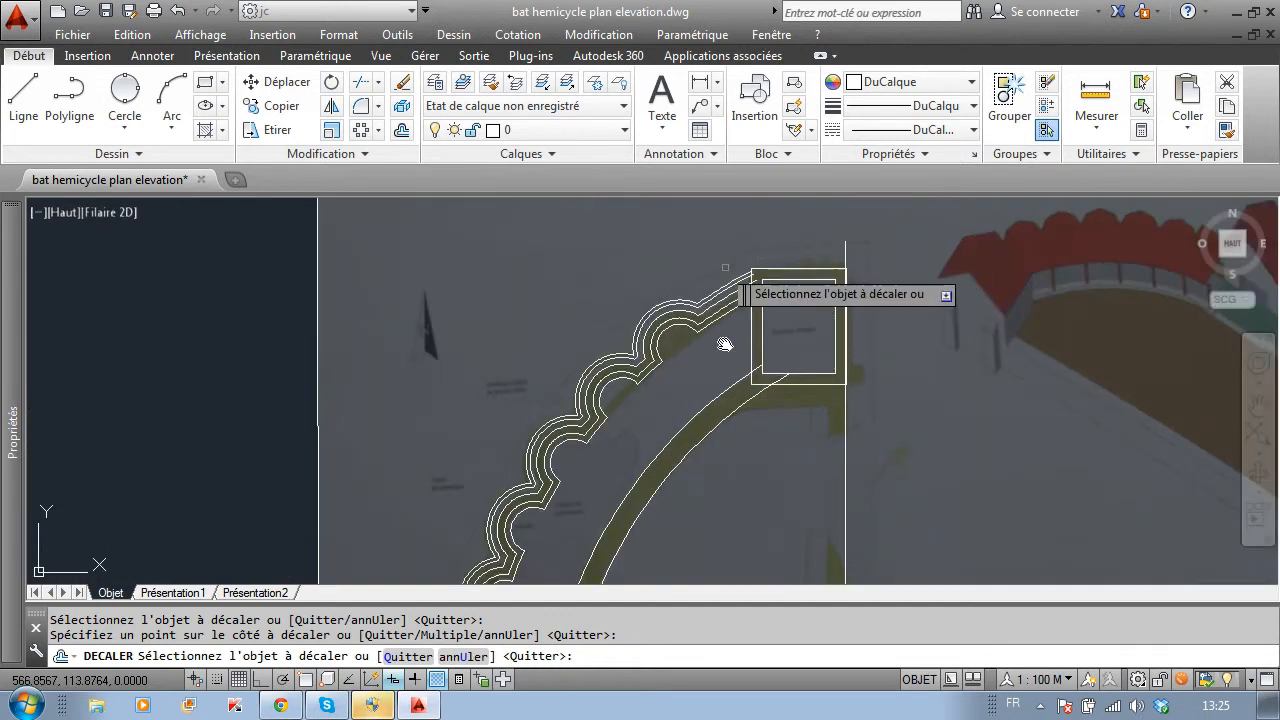
{"action": "middle_click_drag", "start_coordinate": [779, 314], "coordinate": [728, 393]}
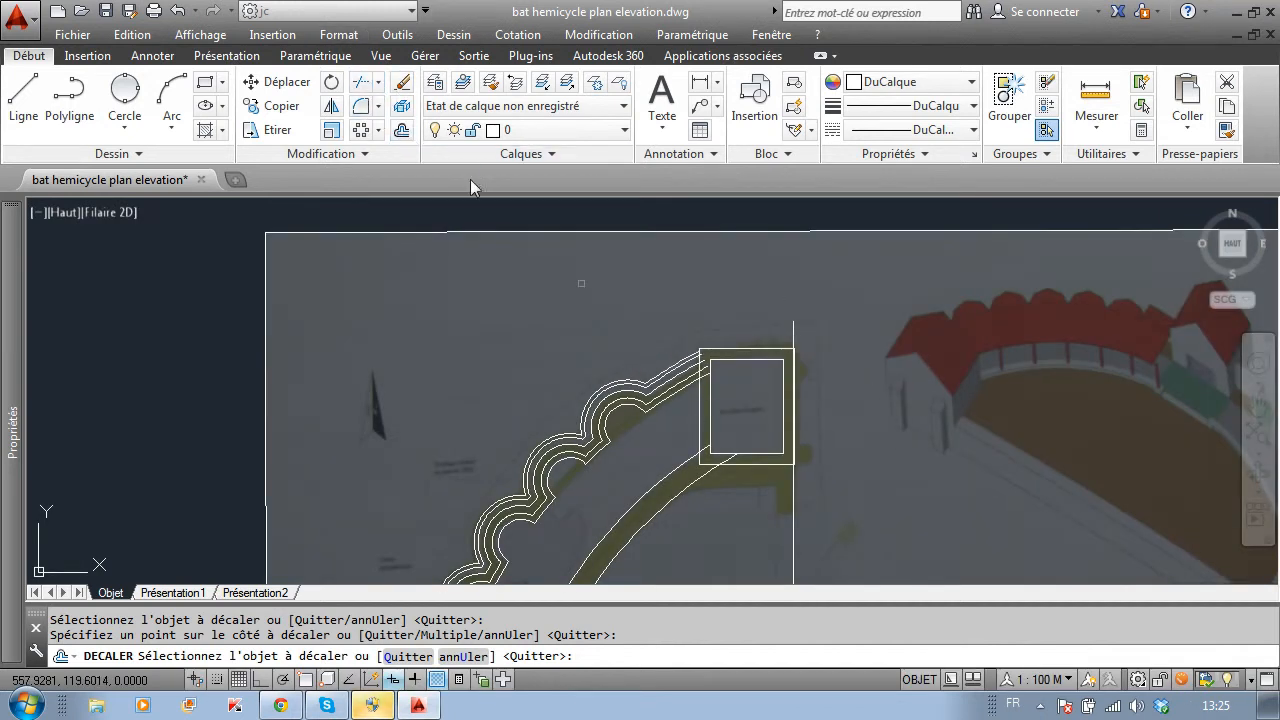
- Trim the ends of the scalloped wall lines back to the corner pavilion's outer outline, using the surrounding lines as cutting edges
{"action": "left_click", "coordinate": [765, 506]}
{"action": "left_click", "coordinate": [633, 316]}
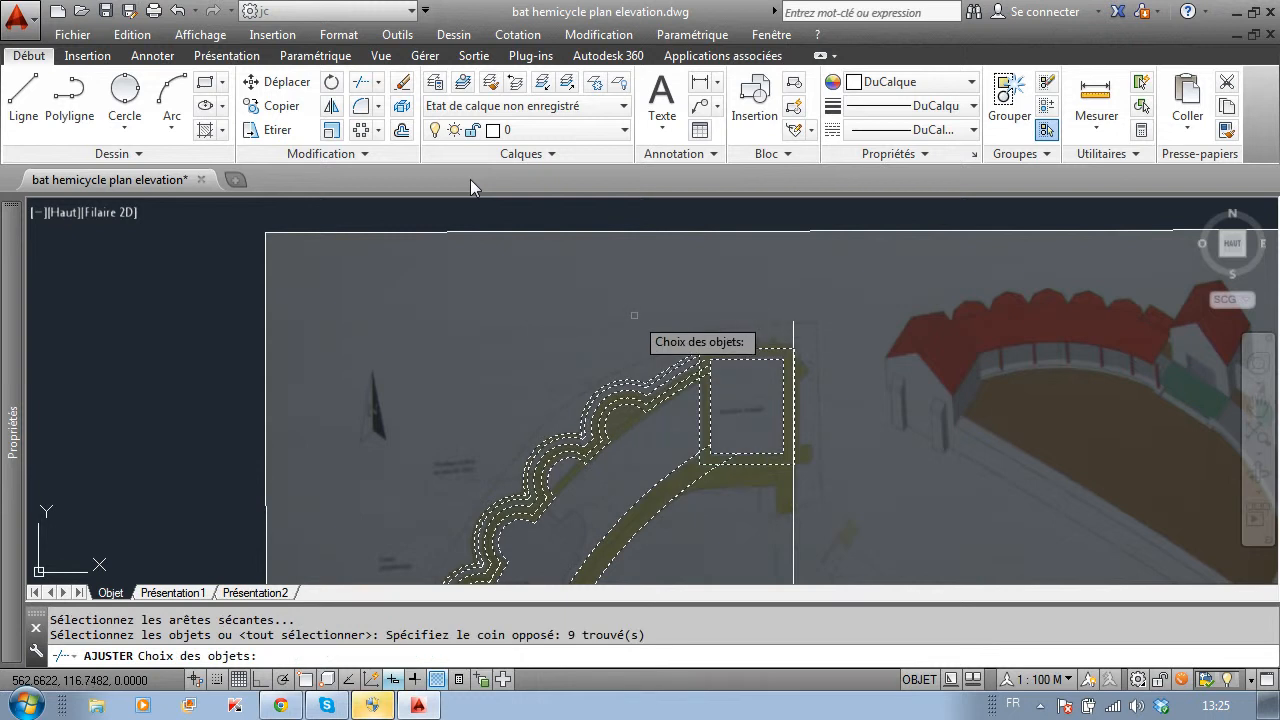
{"action": "key", "text": "Return"}
{"action": "scroll", "coordinate": [698, 372], "scroll_direction": "up", "scroll_amount": 6}
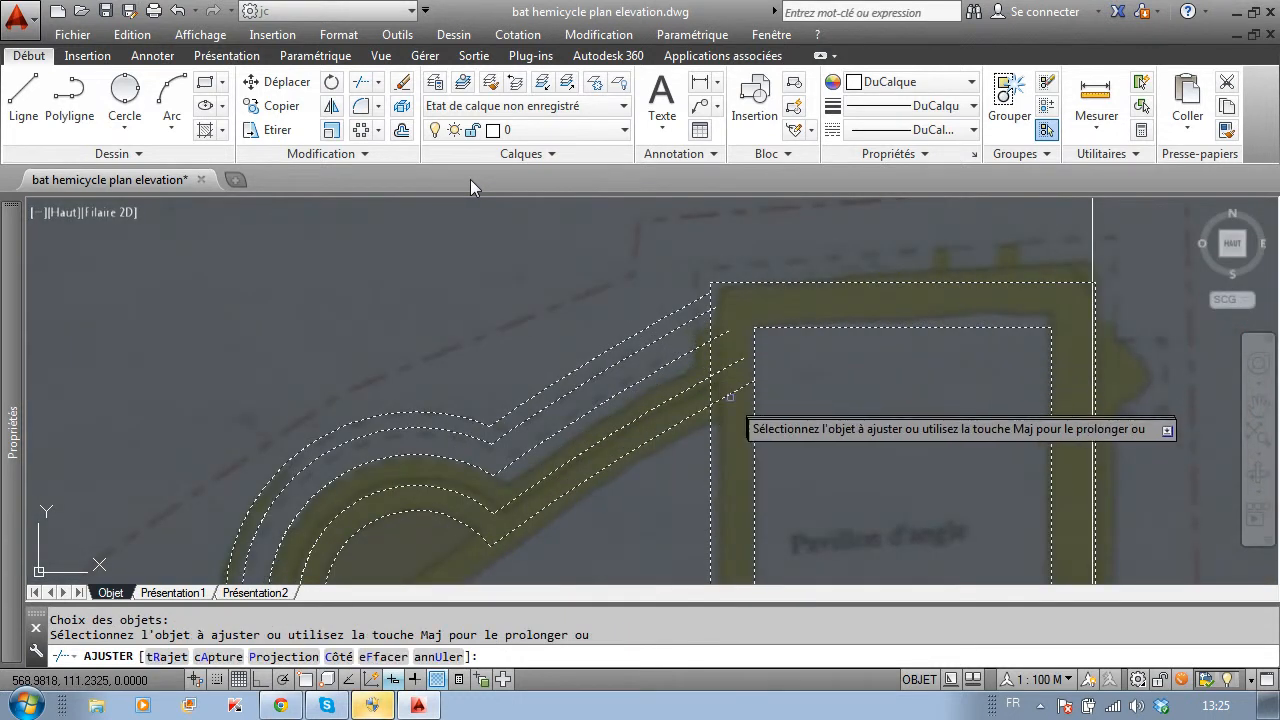
{"action": "left_click", "coordinate": [737, 410]}
{"action": "left_click", "coordinate": [714, 293]}
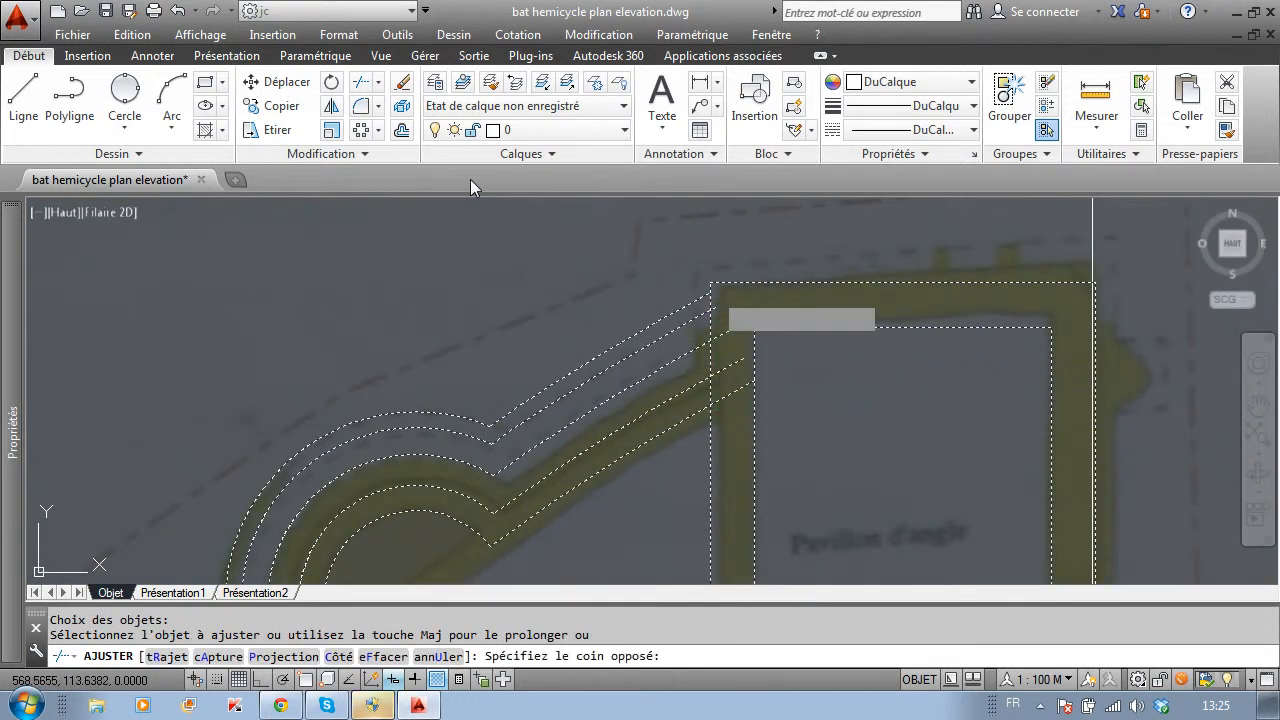
- Trim the ends of the two inner gallery arcs that run into the corner pavilion's wall
{"action": "scroll", "coordinate": [656, 300], "scroll_direction": "down", "scroll_amount": 2}
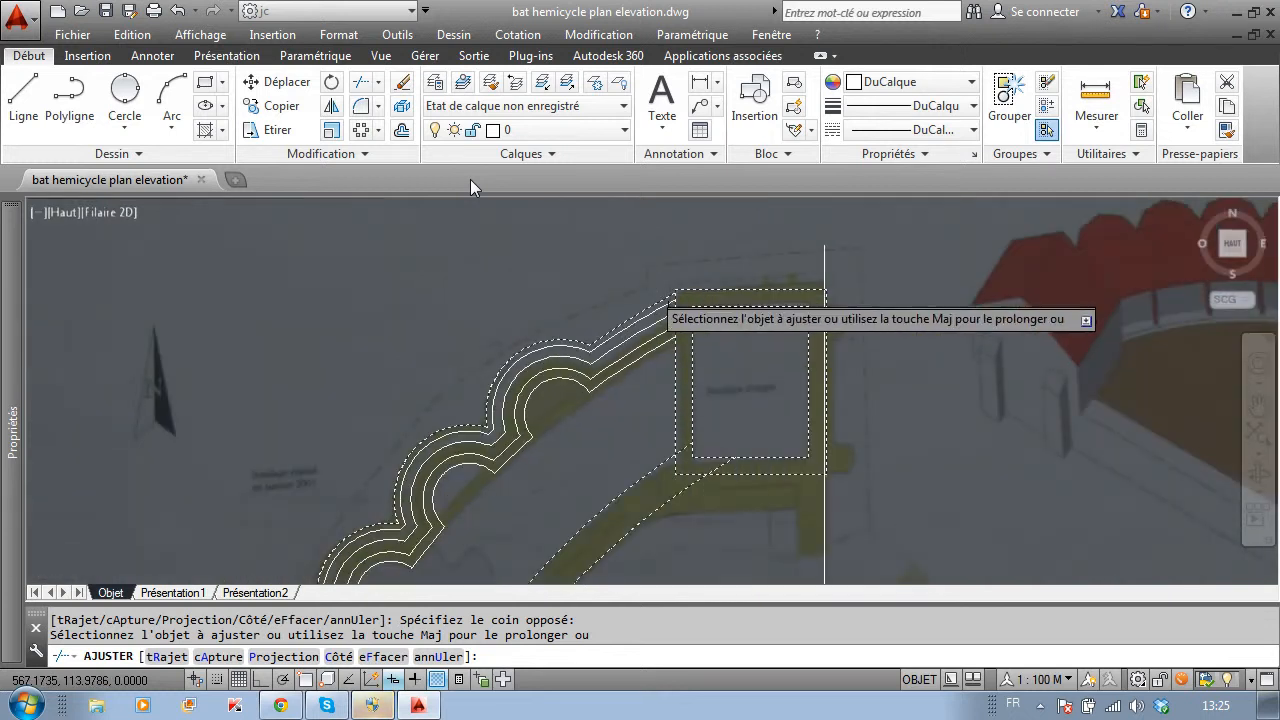
{"action": "scroll", "coordinate": [700, 420], "scroll_direction": "down", "scroll_amount": 6}
{"action": "scroll", "coordinate": [687, 404], "scroll_direction": "up", "scroll_amount": 8}
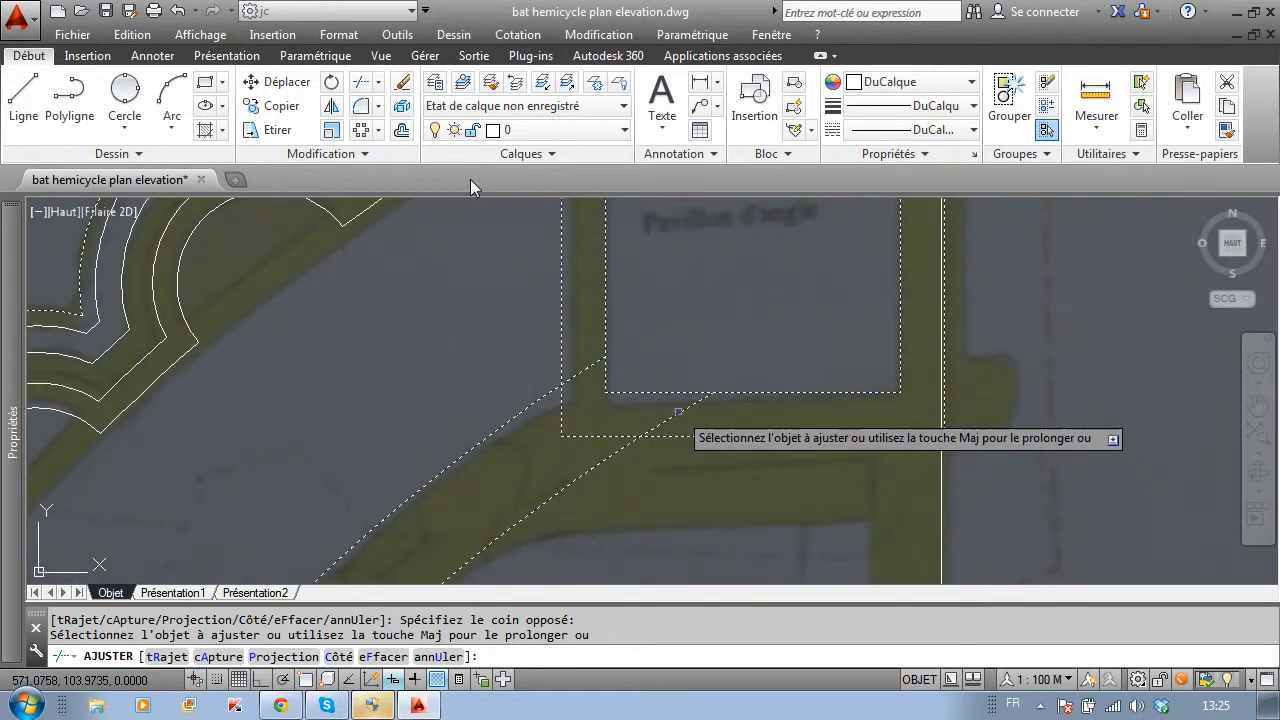
{"action": "left_click", "coordinate": [587, 393]}
{"action": "scroll", "coordinate": [590, 400], "scroll_direction": "down", "scroll_amount": 5}
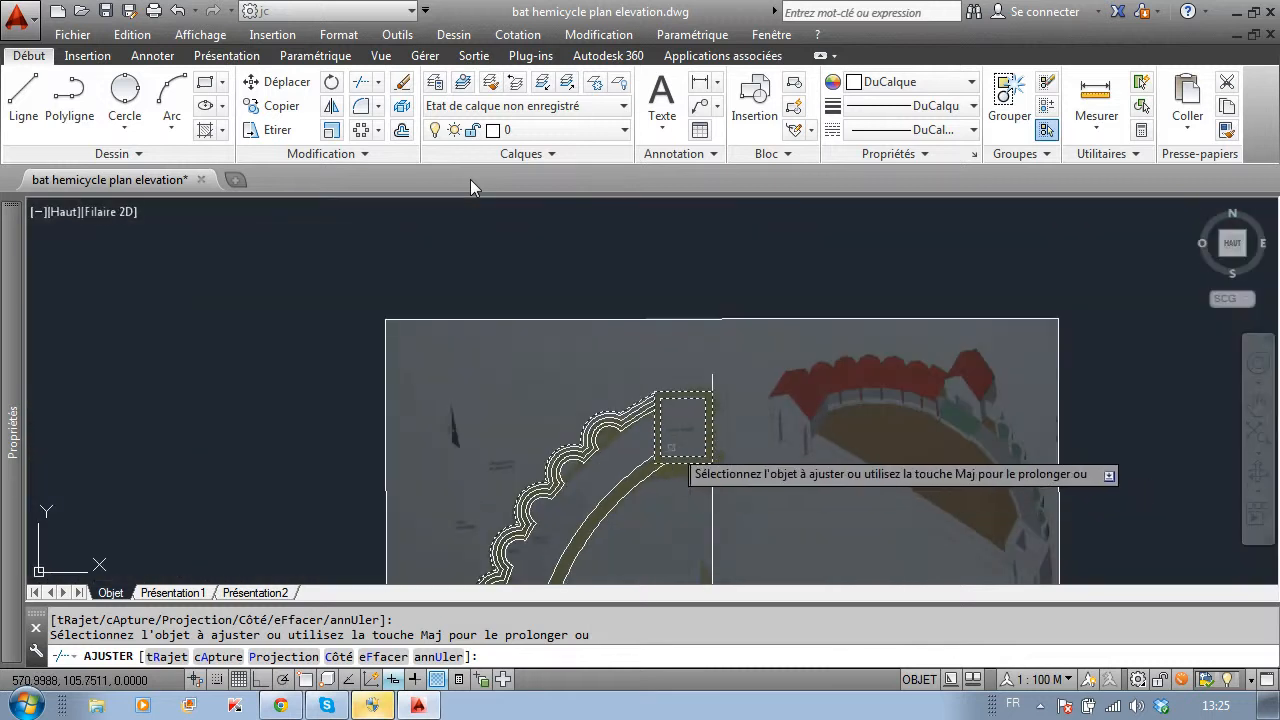
- Leave the Trim command and delete the scanned plan image beneath the traced half of the hemicycle
{"action": "middle_click_drag", "start_coordinate": [718, 398], "coordinate": [766, 251]}
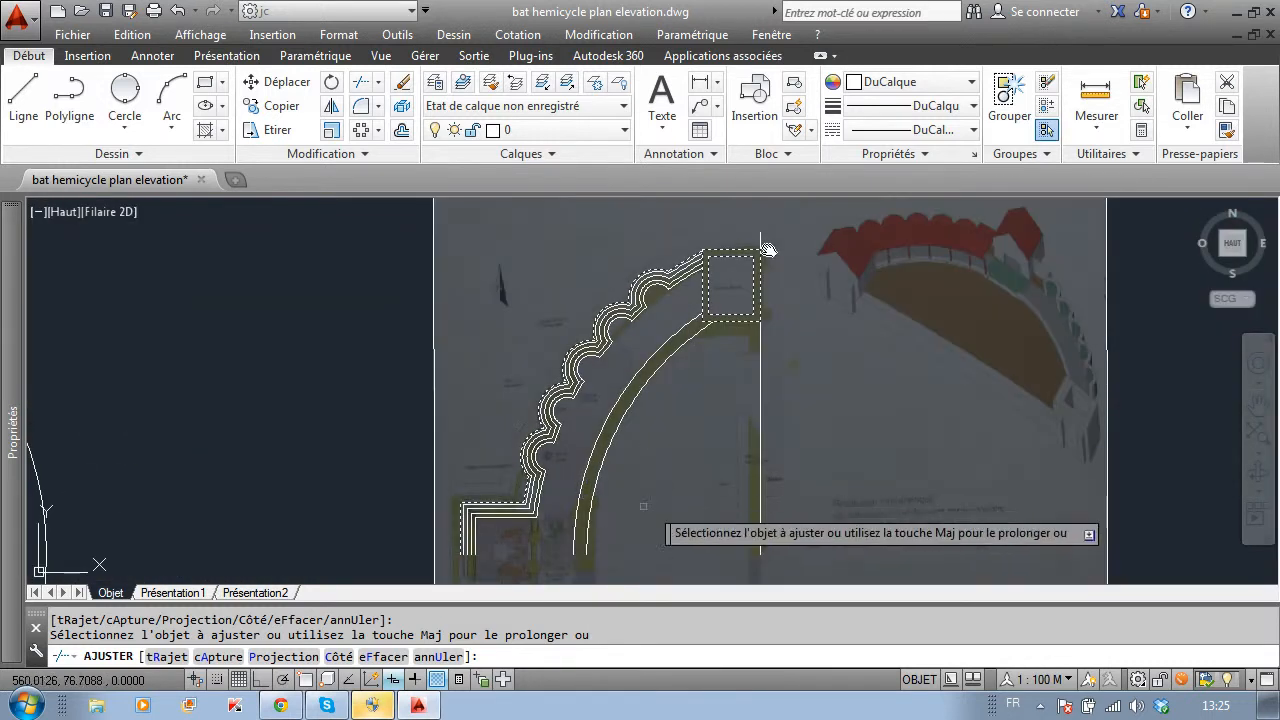
{"action": "mouse_move", "coordinate": [704, 450]}
{"action": "middle_mouse_down"}
{"action": "mouse_move", "coordinate": [734, 411]}
{"action": "mouse_move", "coordinate": [710, 443]}
{"action": "middle_mouse_up"}
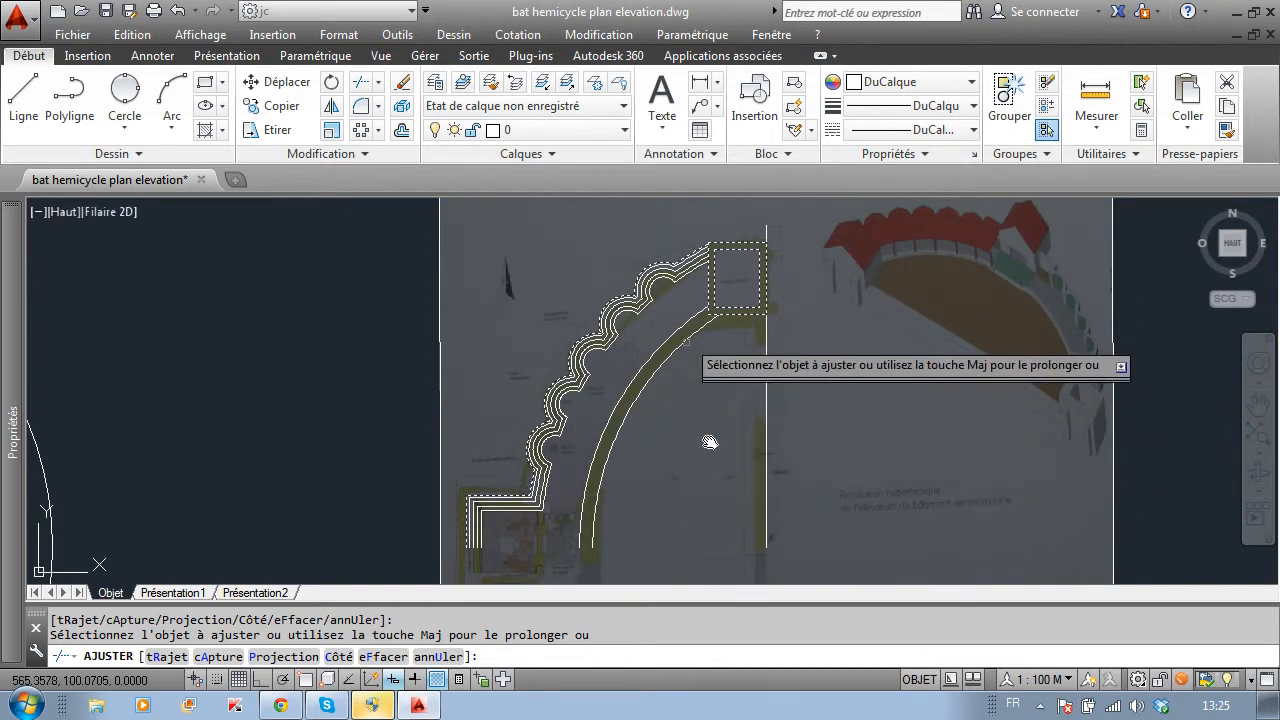
{"action": "scroll", "coordinate": [709, 442], "scroll_direction": "up", "scroll_amount": 2}
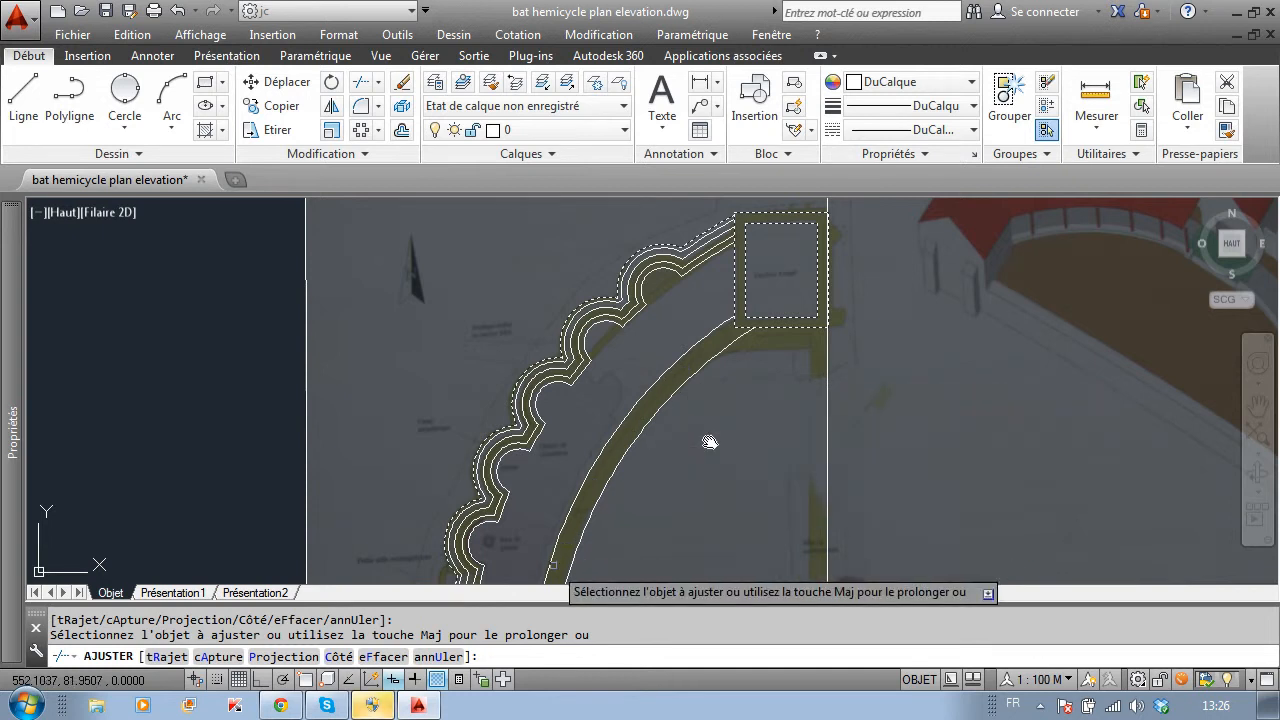
{"action": "scroll", "coordinate": [520, 360], "scroll_direction": "down", "scroll_amount": 5}
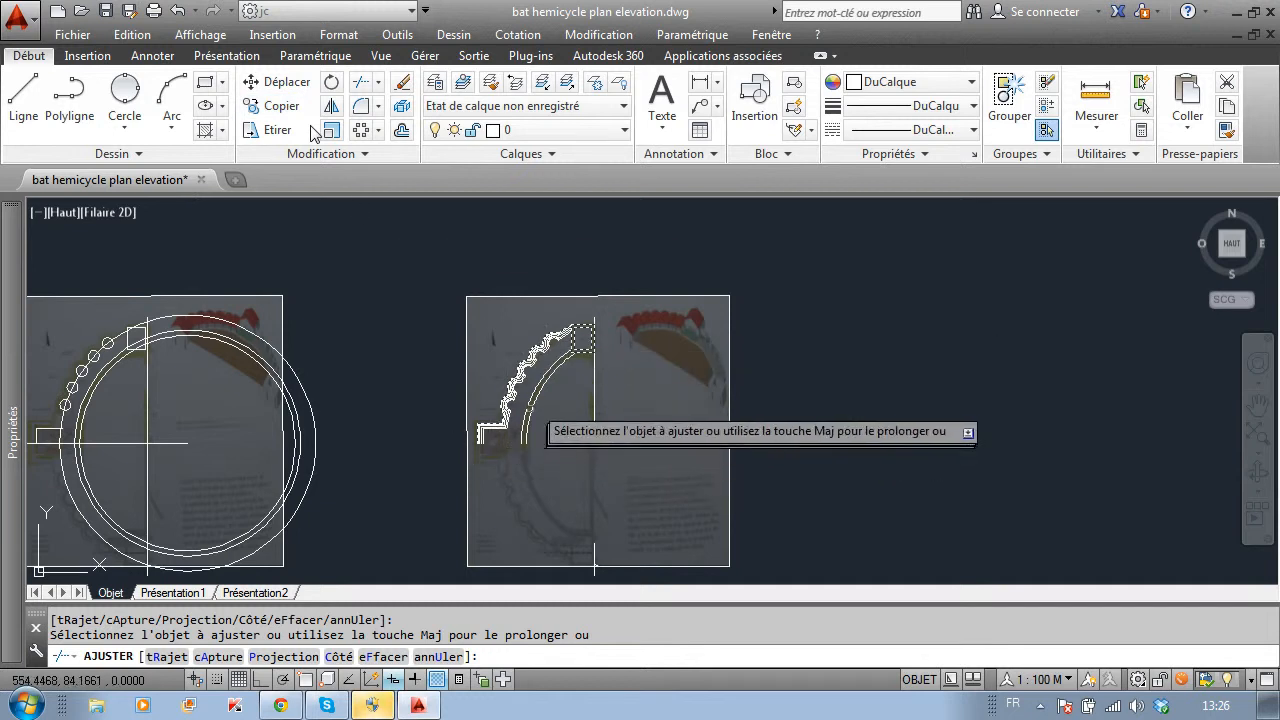
{"action": "left_click", "coordinate": [491, 296]}
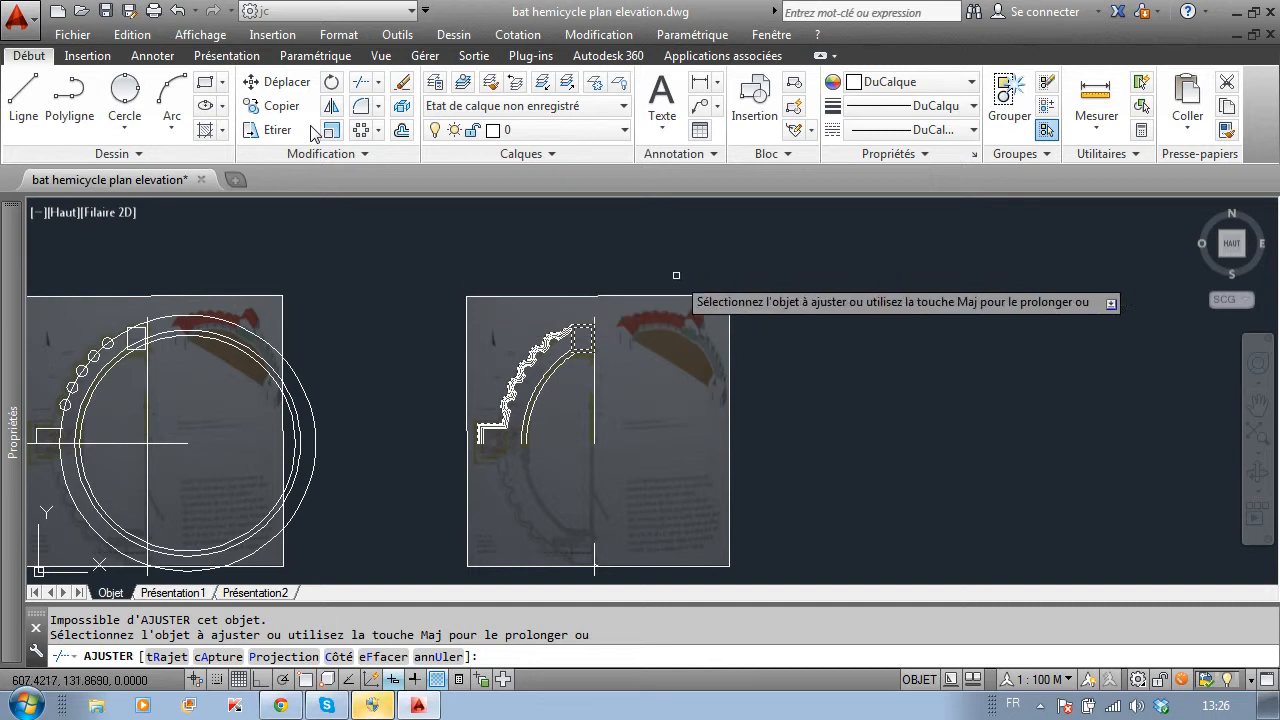
{"action": "scroll", "coordinate": [734, 305], "scroll_direction": "down", "scroll_amount": 2}
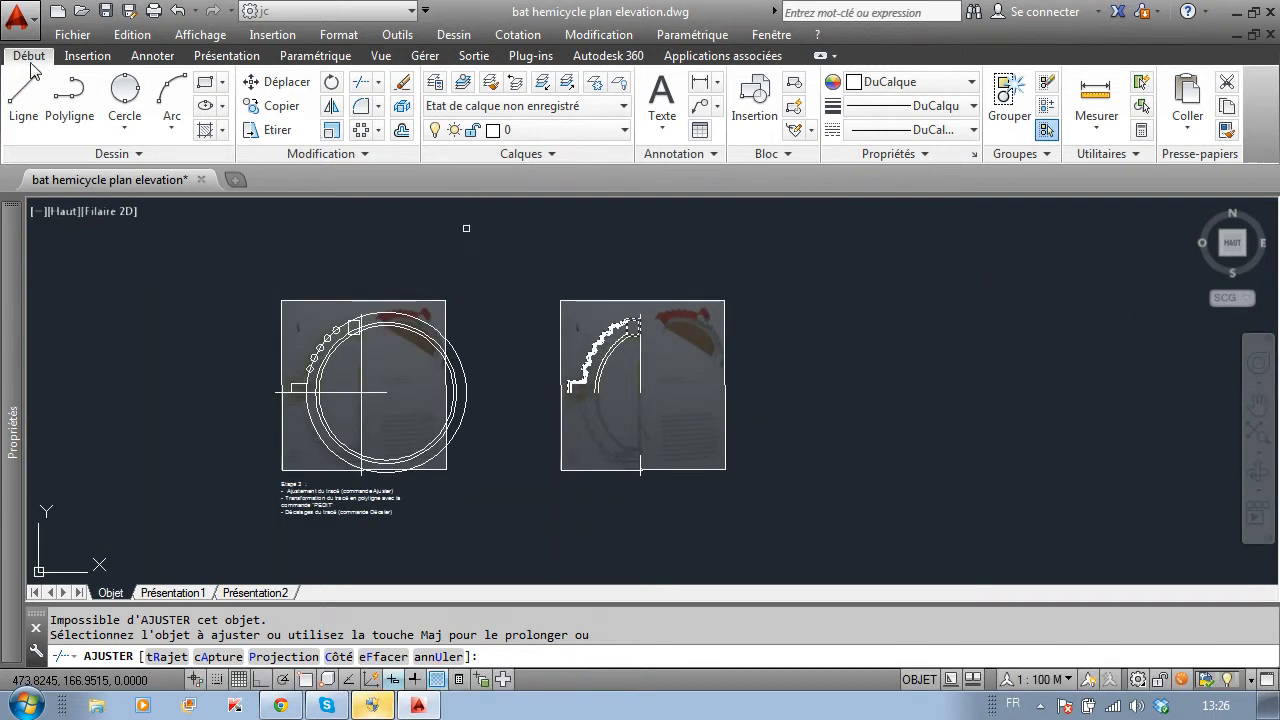
{"action": "key", "text": "Escape"}
{"action": "left_click", "coordinate": [705, 301]}
{"action": "key", "text": "Delete"}
- Mirror the traced geometry across the line joining the lower endpoints of the vertical axis and outermost wall, with object snap on, keeping the originals
{"action": "scroll", "coordinate": [704, 298], "scroll_direction": "up", "scroll_amount": 2}
{"action": "middle_click_drag", "start_coordinate": [697, 358], "coordinate": [749, 409]}
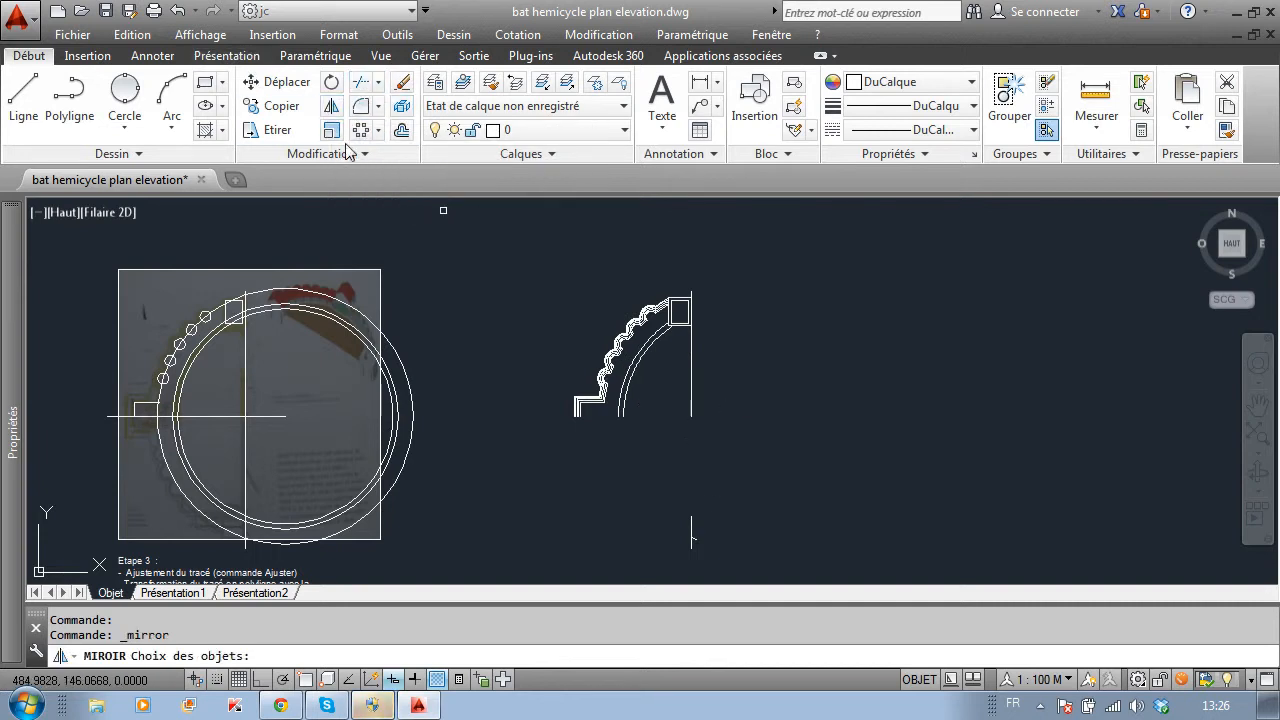
{"action": "left_click", "coordinate": [740, 440]}
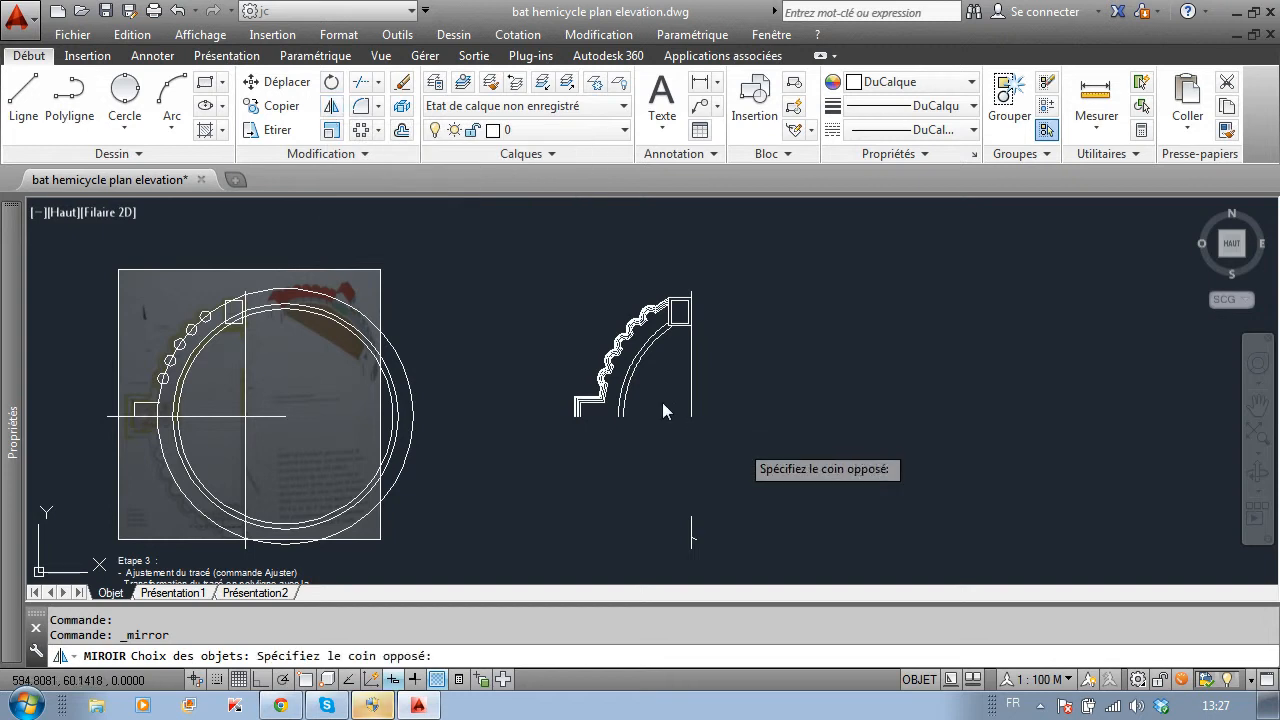
{"action": "left_click", "coordinate": [540, 250]}
{"action": "key", "text": "Return"}
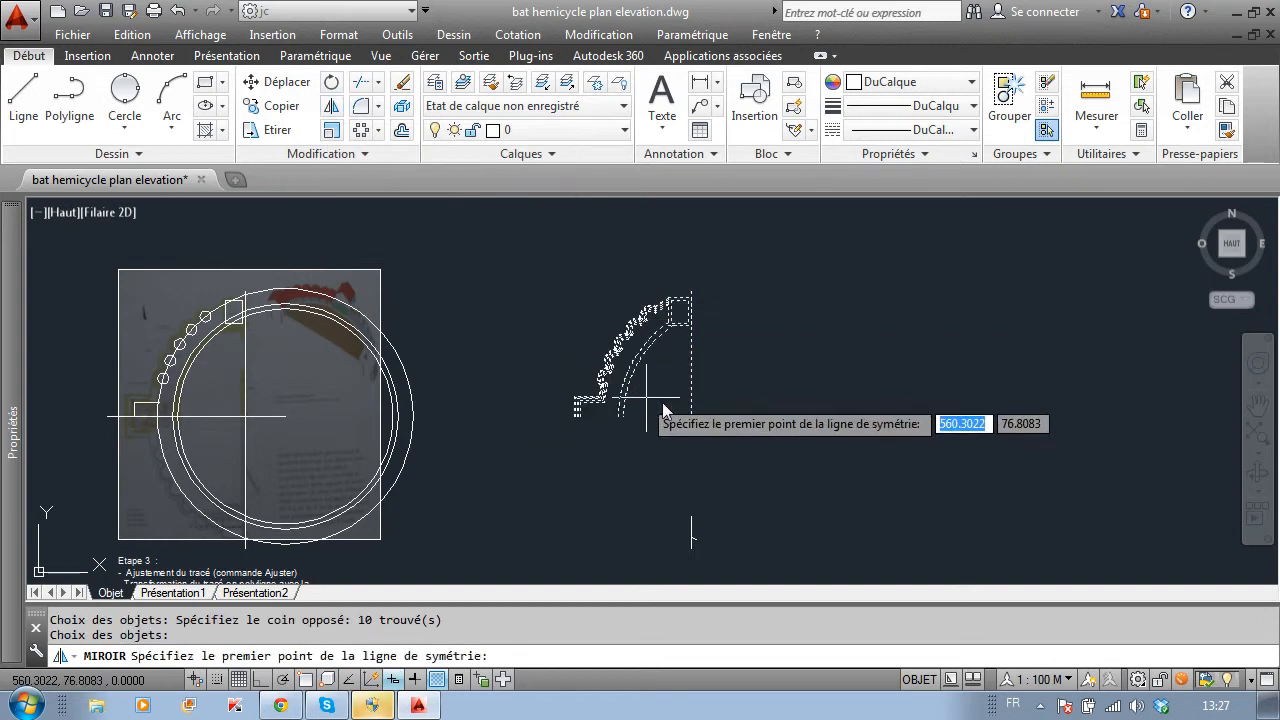
{"action": "scroll", "coordinate": [620, 418], "scroll_direction": "up", "scroll_amount": 4}
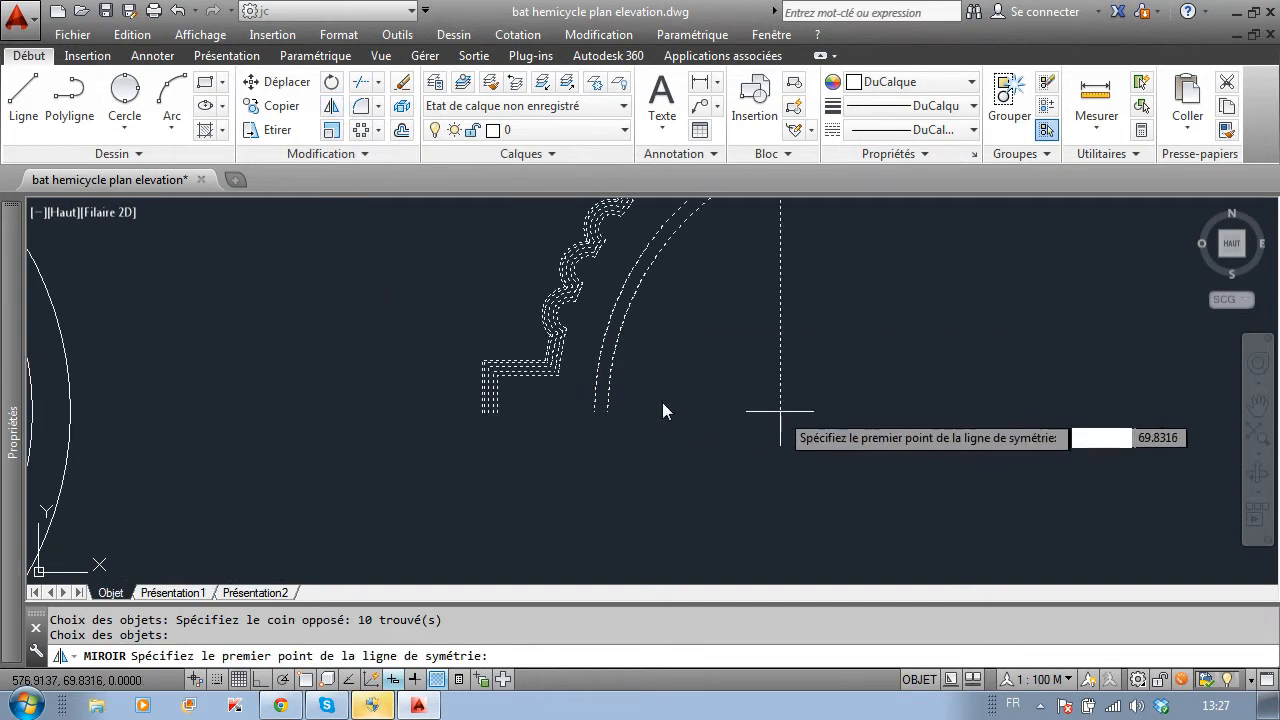
{"action": "left_click", "coordinate": [305, 680]}
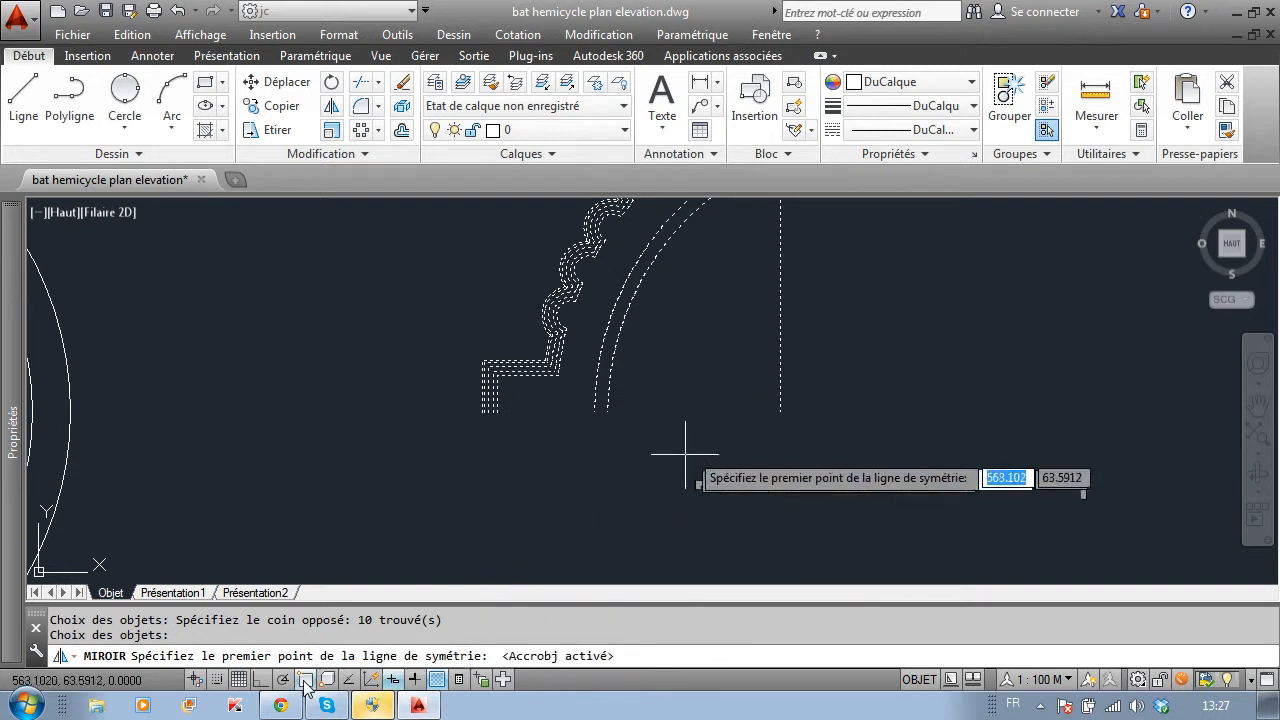
{"action": "left_click", "coordinate": [780, 410]}
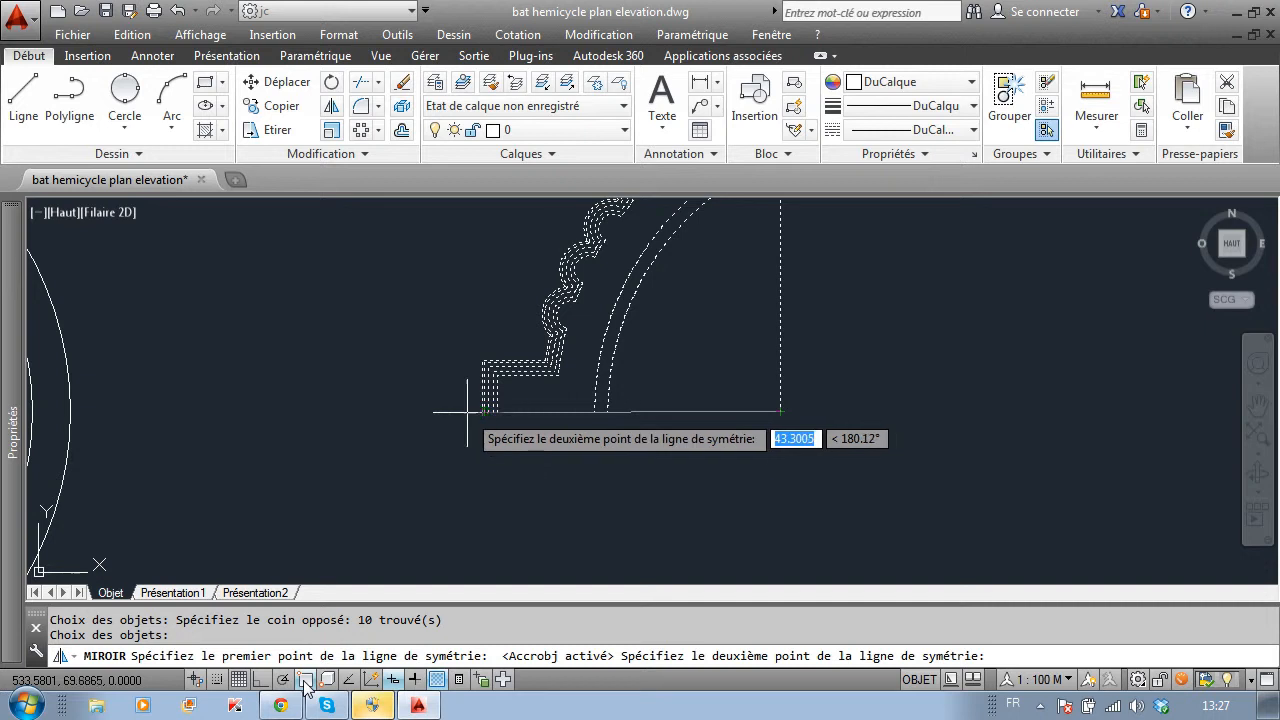
{"action": "scroll", "coordinate": [482, 411], "scroll_direction": "up", "scroll_amount": 5}
{"action": "left_click", "coordinate": [523, 420]}
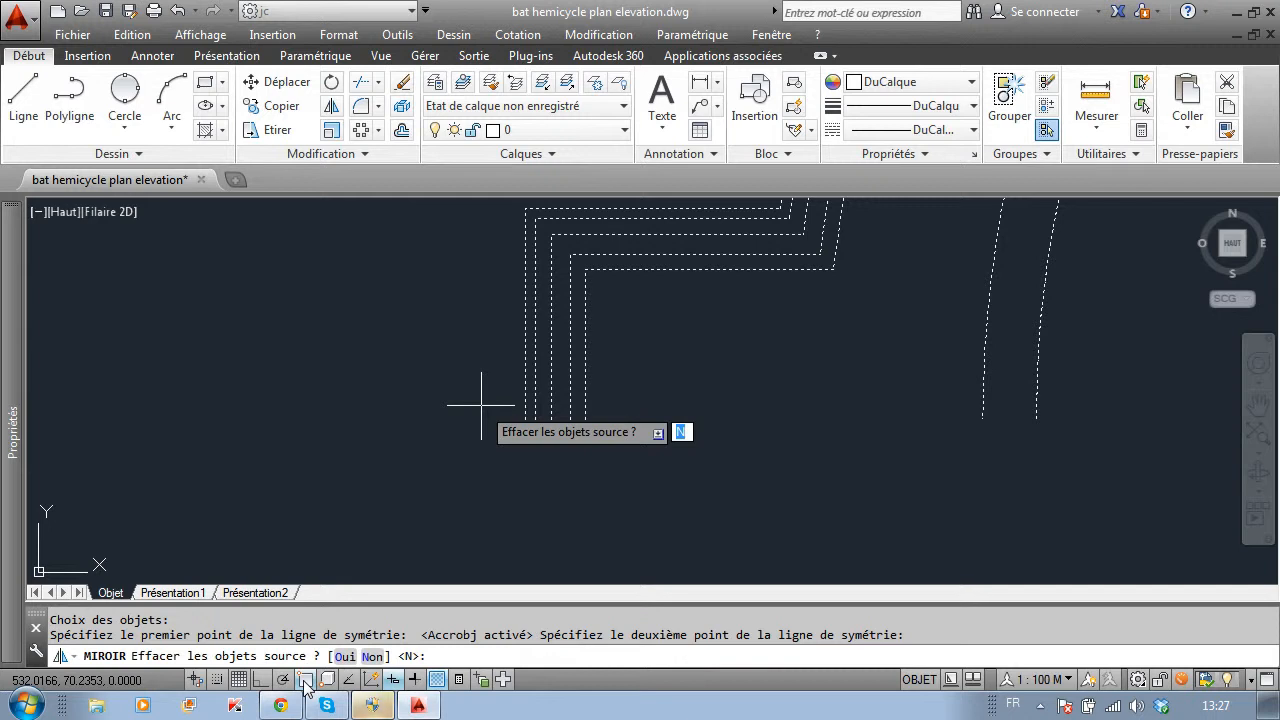
{"action": "key", "text": "Return"}
{"action": "scroll", "coordinate": [466, 400], "scroll_direction": "down", "scroll_amount": 3}
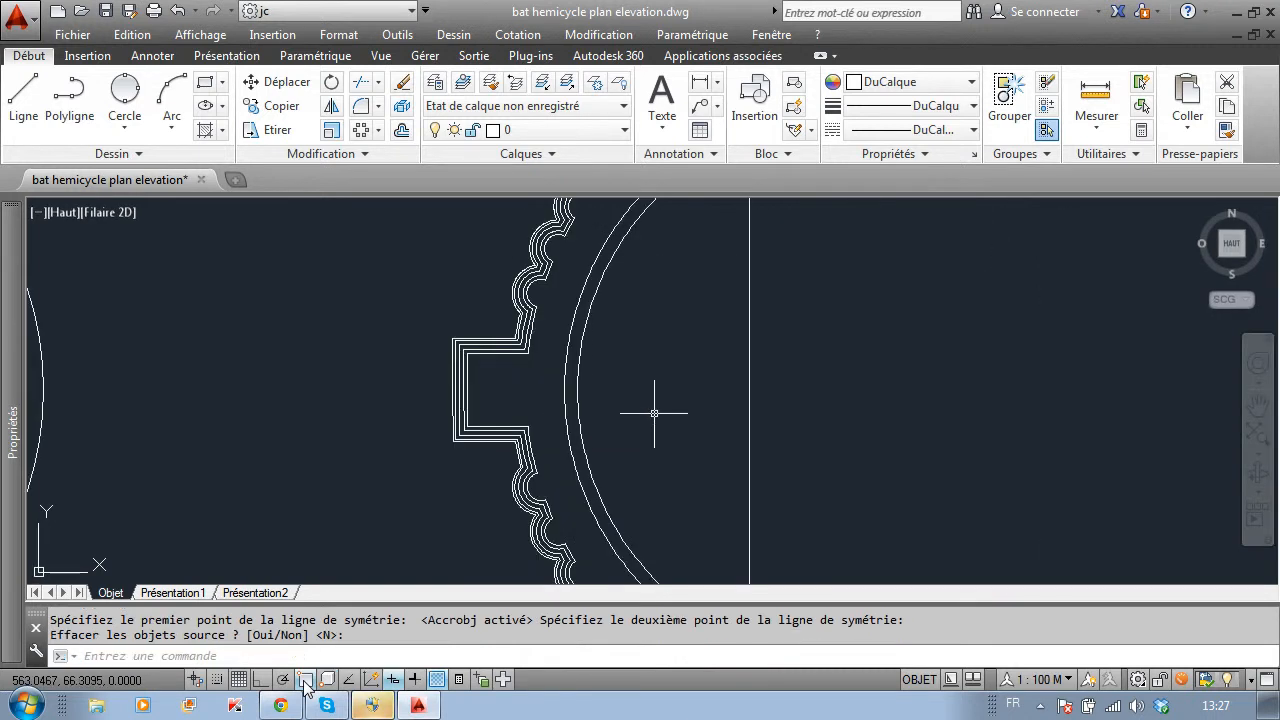
{"action": "scroll", "coordinate": [354, 576], "scroll_direction": "down", "scroll_amount": 1}
{"action": "mouse_move", "coordinate": [608, 459]}
{"action": "middle_mouse_down"}
{"action": "mouse_move", "coordinate": [354, 576]}
{"action": "mouse_move", "coordinate": [220, 486]}
{"action": "mouse_move", "coordinate": [243, 477]}
{"action": "middle_mouse_up"}
{"action": "scroll", "coordinate": [490, 453], "scroll_direction": "down", "scroll_amount": 5}
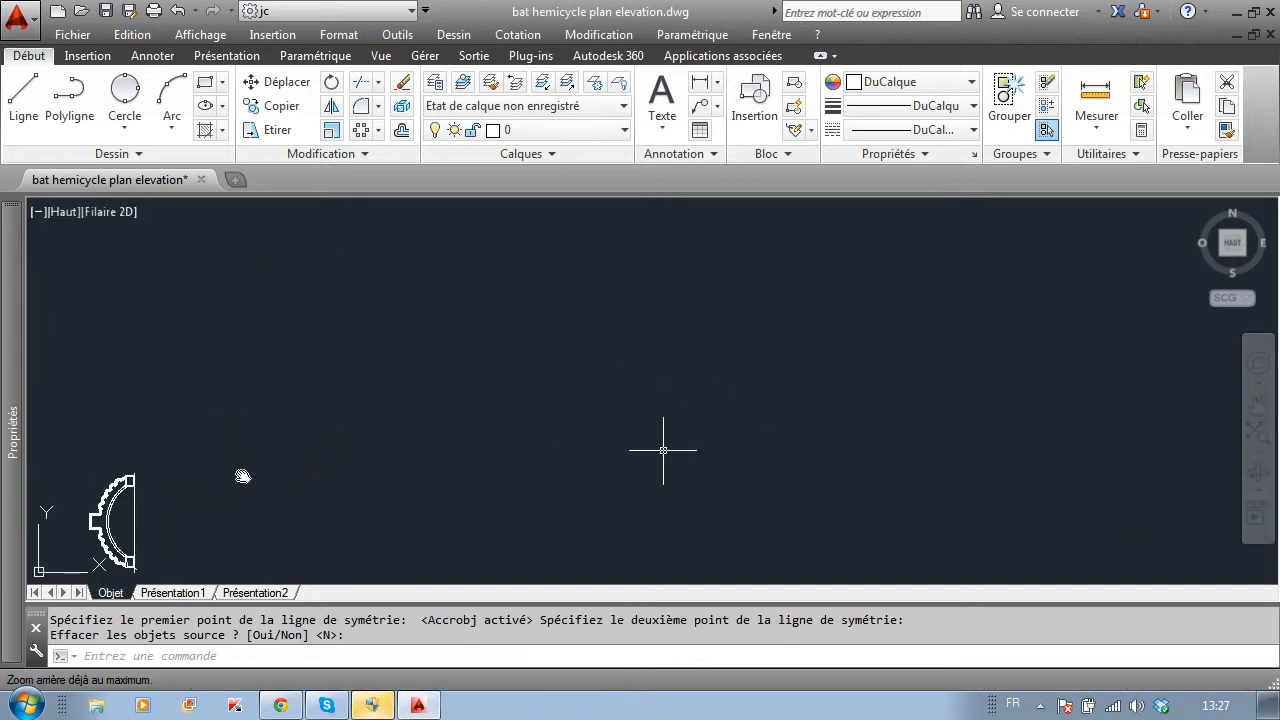